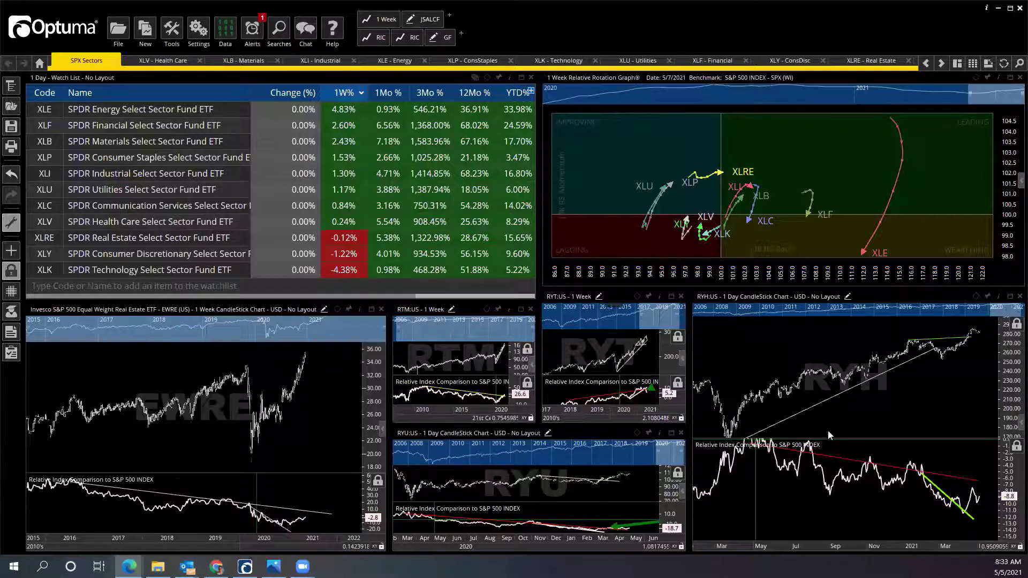
# - Enlarge the RYT chart, make its relative index pane taller, and pan to slightly earlier dates
pyautogui.click(671, 297)
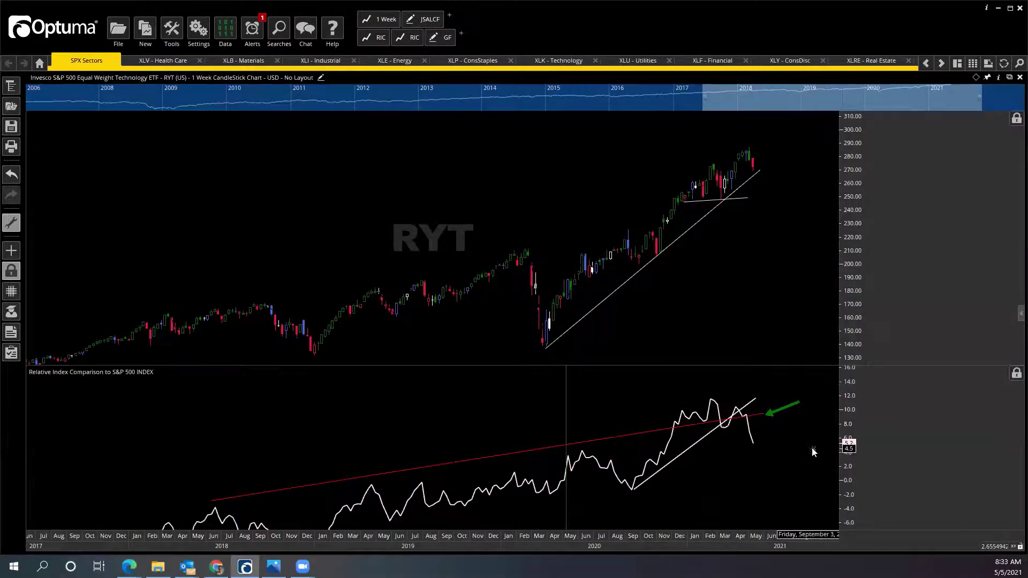
pyautogui.scroll(-5, 804, 448)
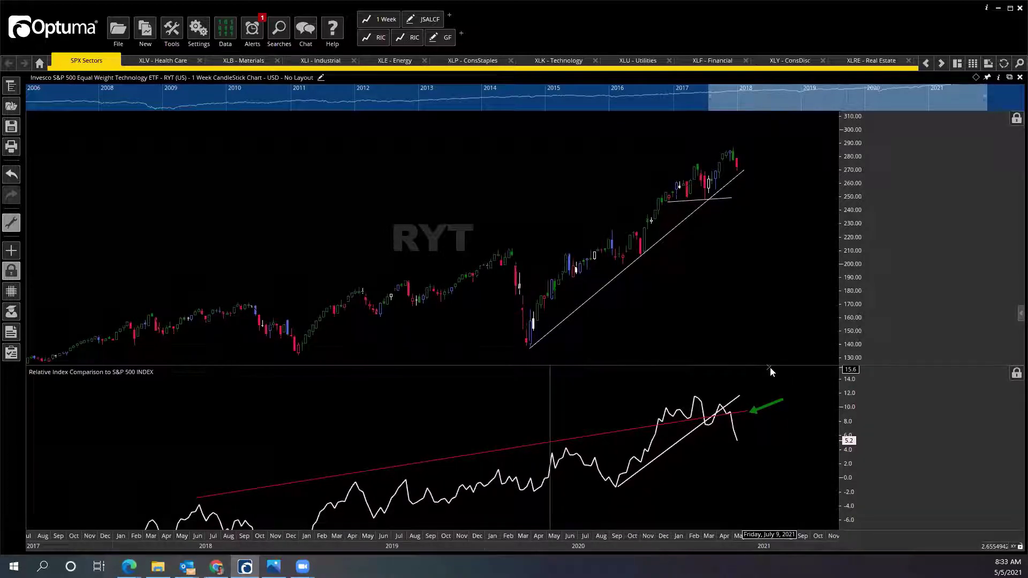
pyautogui.moveTo(770, 367); pyautogui.dragTo(771, 346)
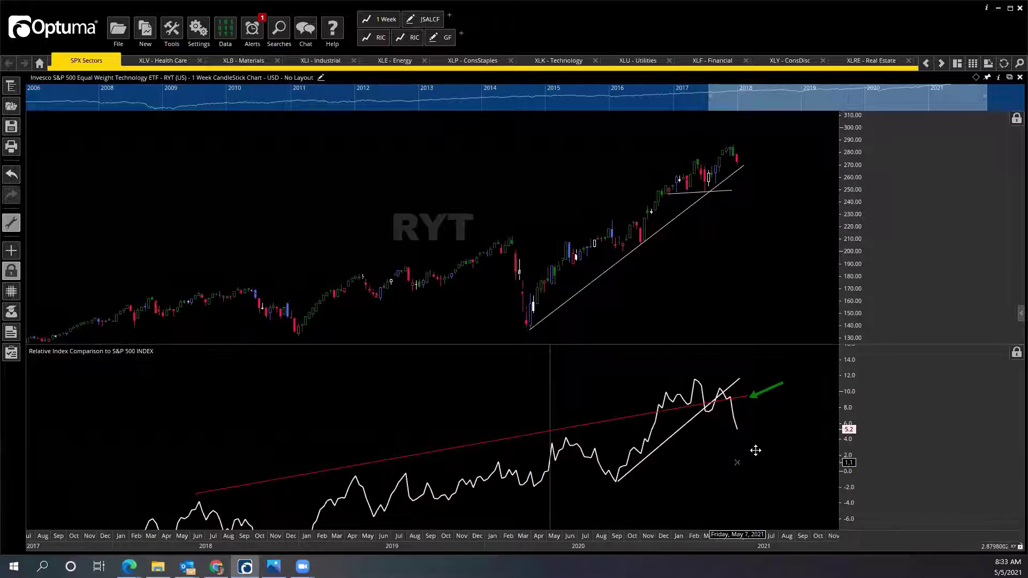
pyautogui.moveTo(752, 450); pyautogui.dragTo(738, 444)
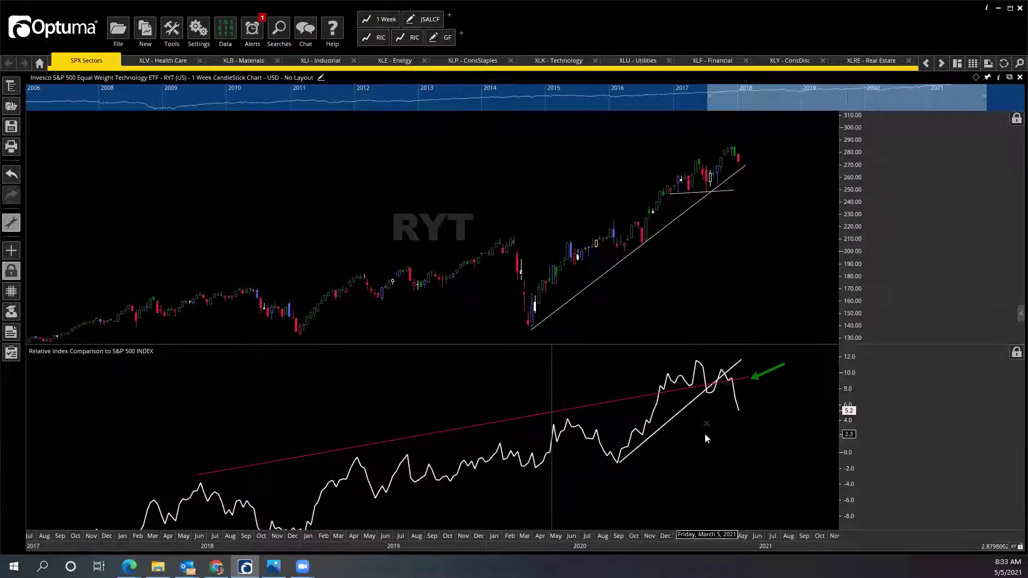
pyautogui.moveTo(705, 432); pyautogui.dragTo(722, 445)
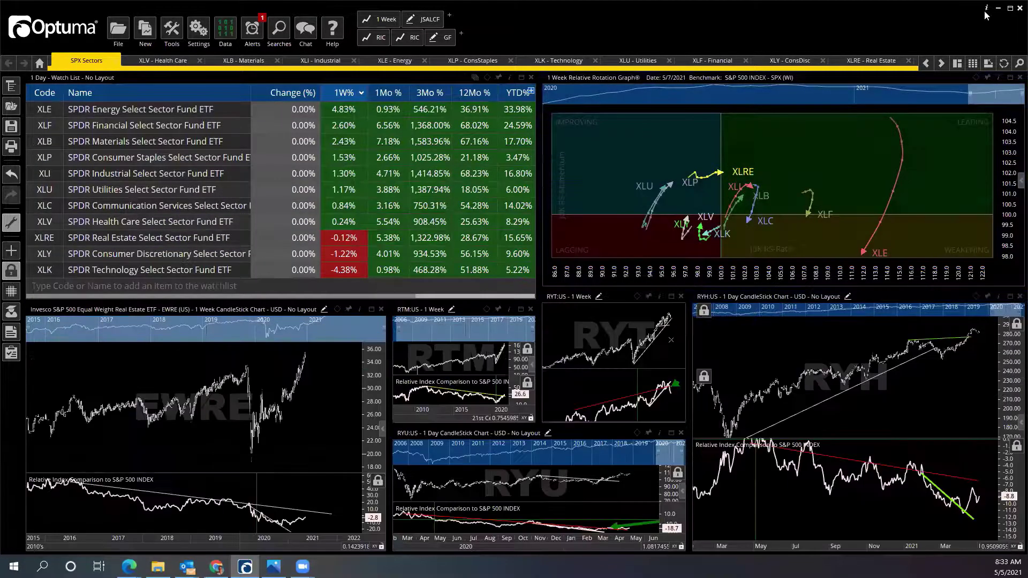
# - View the gANNMASSPRESSURE.png S&P 500 chart in Photos, then return to Optuma
pyautogui.click(998, 8)
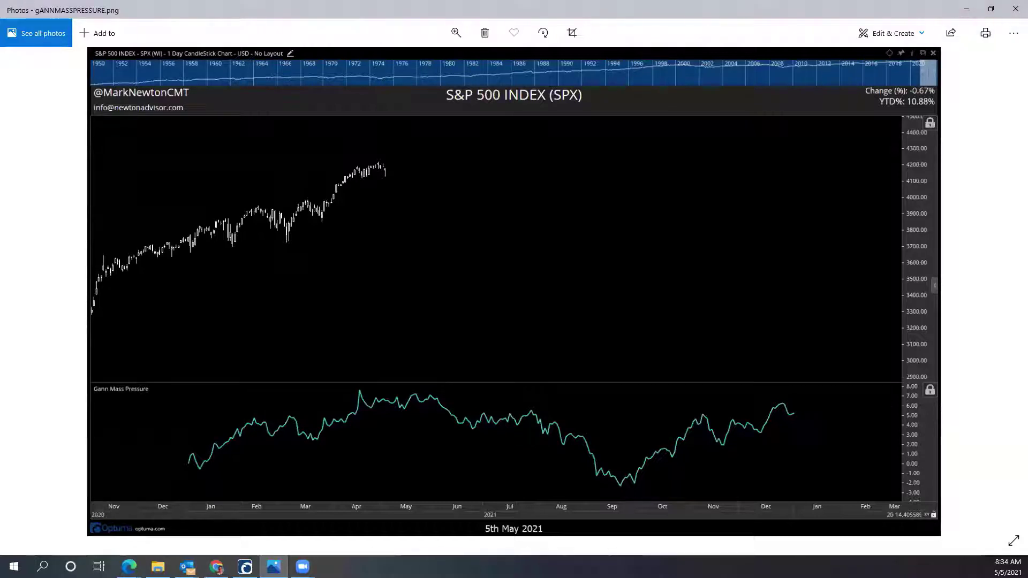
pyautogui.hotkey('alt', 'Tab')
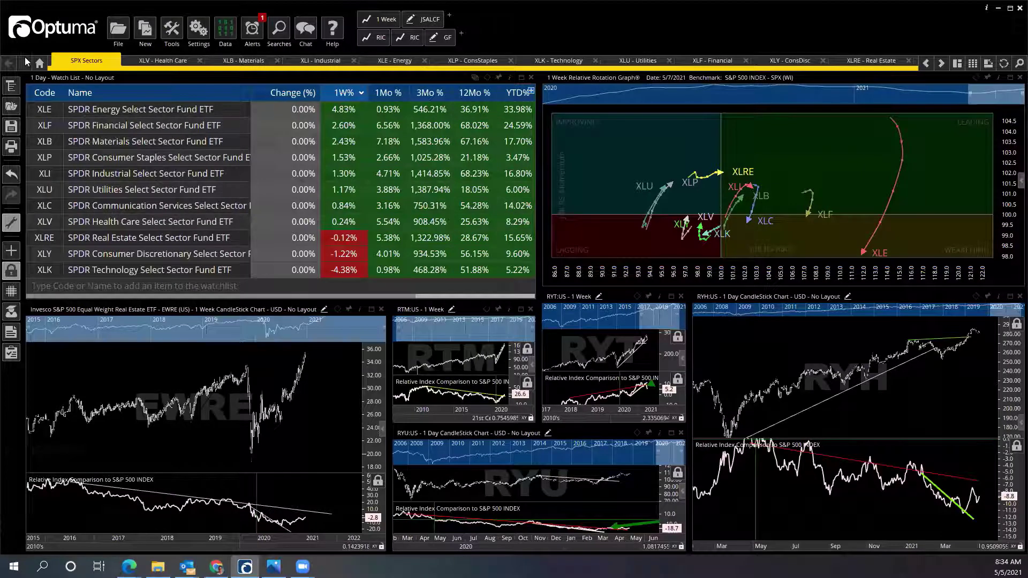
# - Open Newton1 from Recent Workbooks on the start page, discarding the current workbook's changes
pyautogui.click(39, 63)
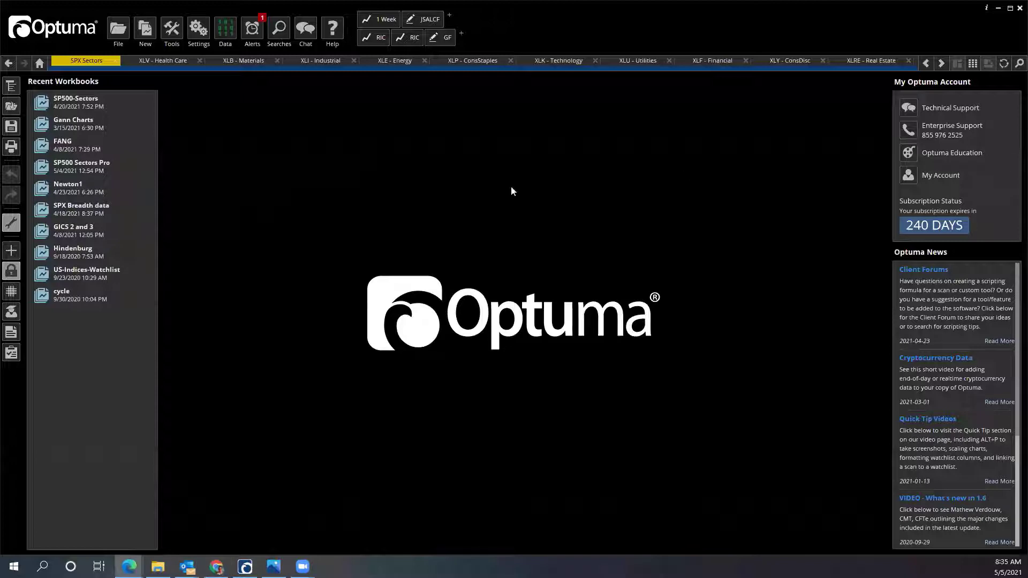
pyautogui.click(73, 186)
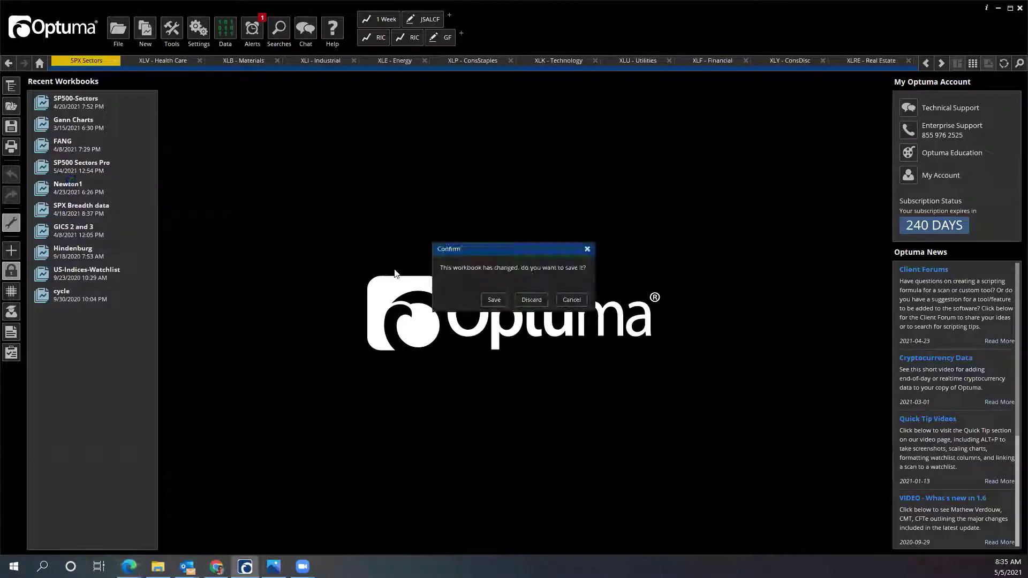
pyautogui.click(533, 296)
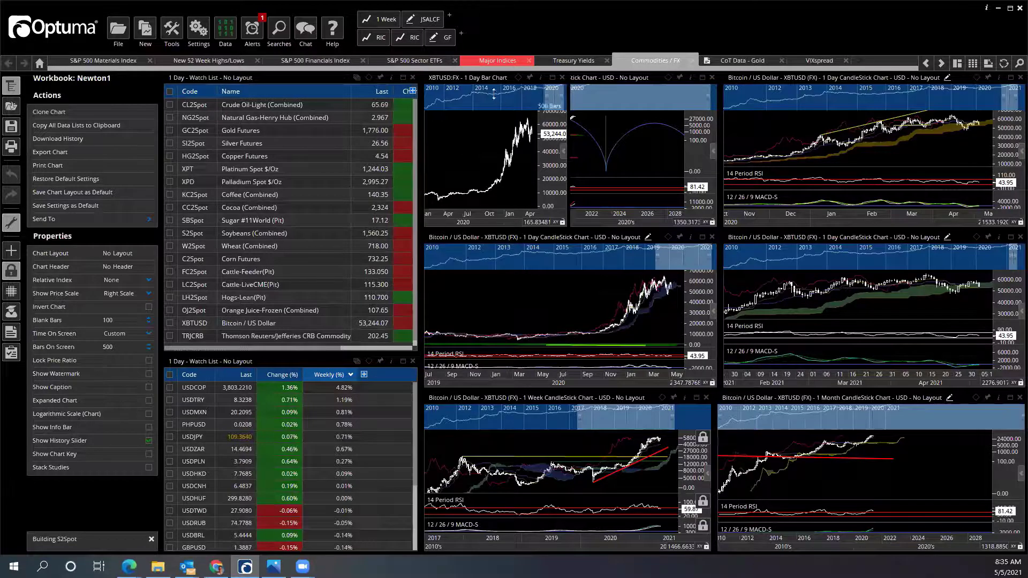
# - On the Major Indices page, load COMPX and enlarge its daily candlestick chart
pyautogui.click(504, 62)
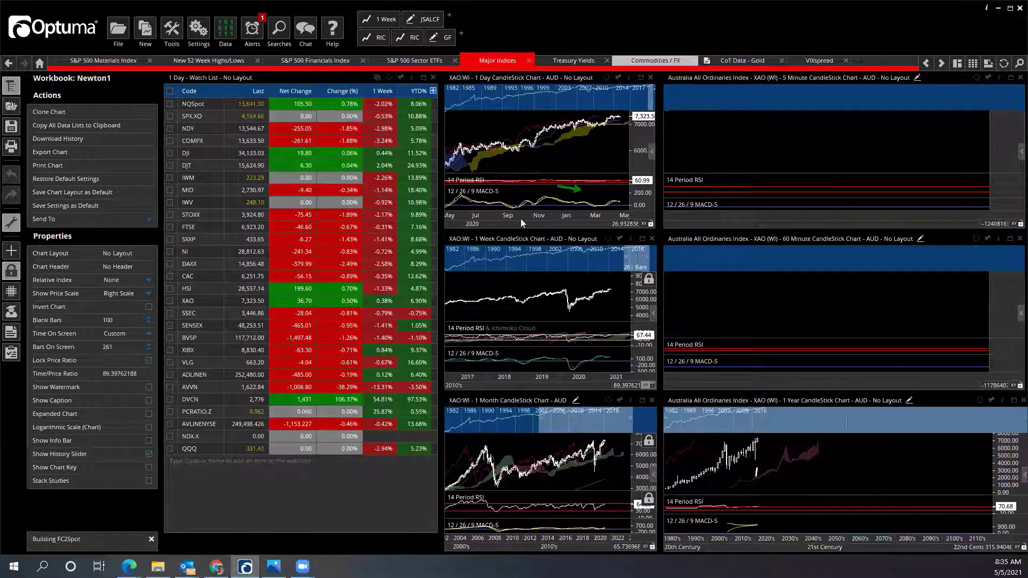
pyautogui.click(194, 104)
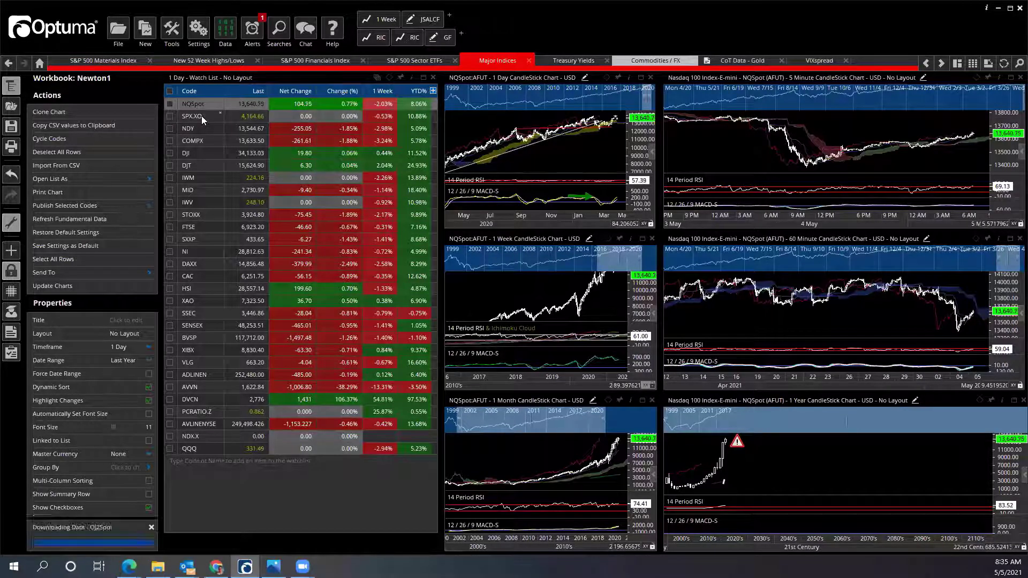
pyautogui.click(190, 139)
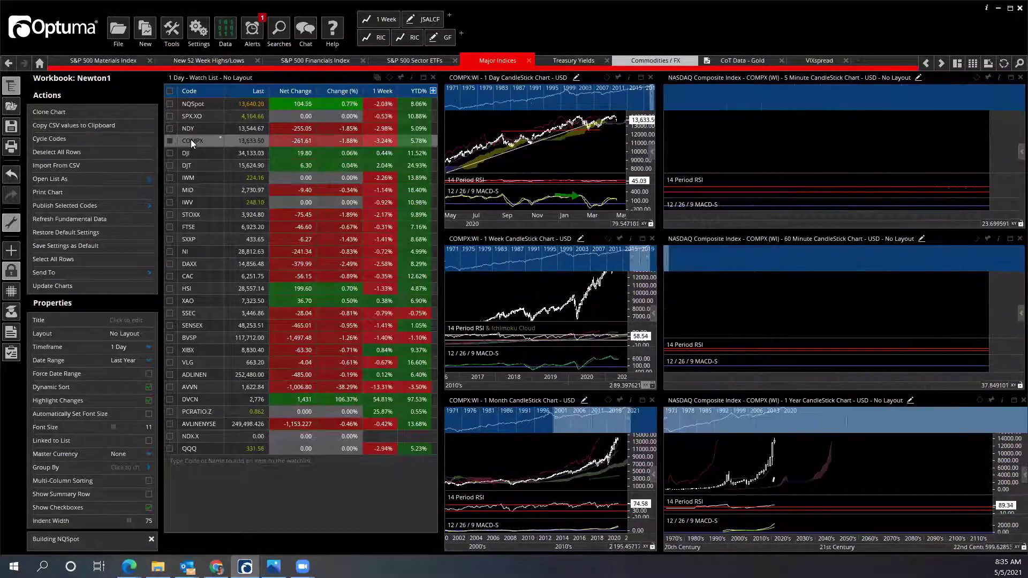
pyautogui.click(641, 78)
pyautogui.click(808, 261)
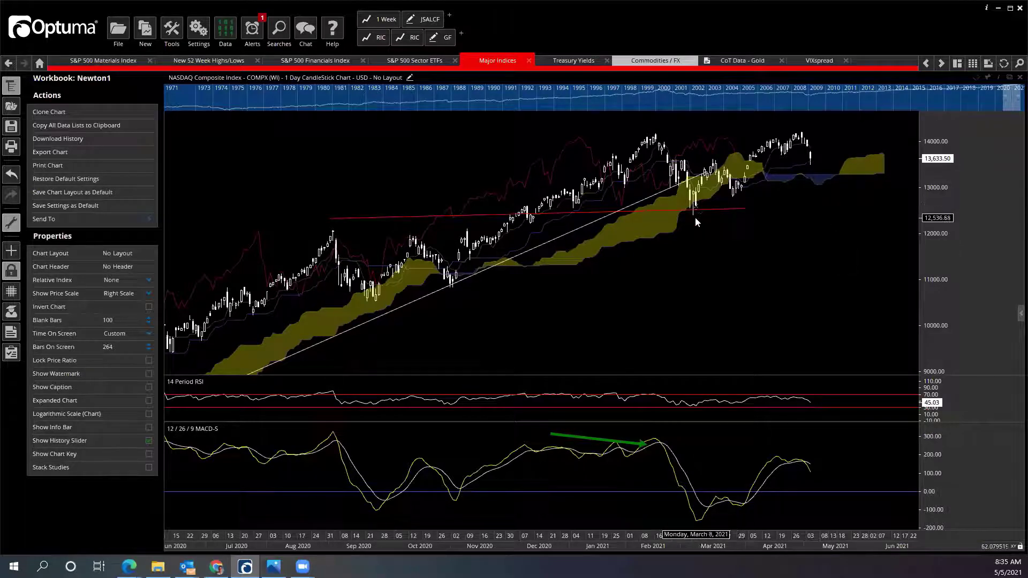
# - Stretch the COMPX price scale, zoom to August 2020–May 2021, and stretch the MACD scale
pyautogui.moveTo(694, 214)
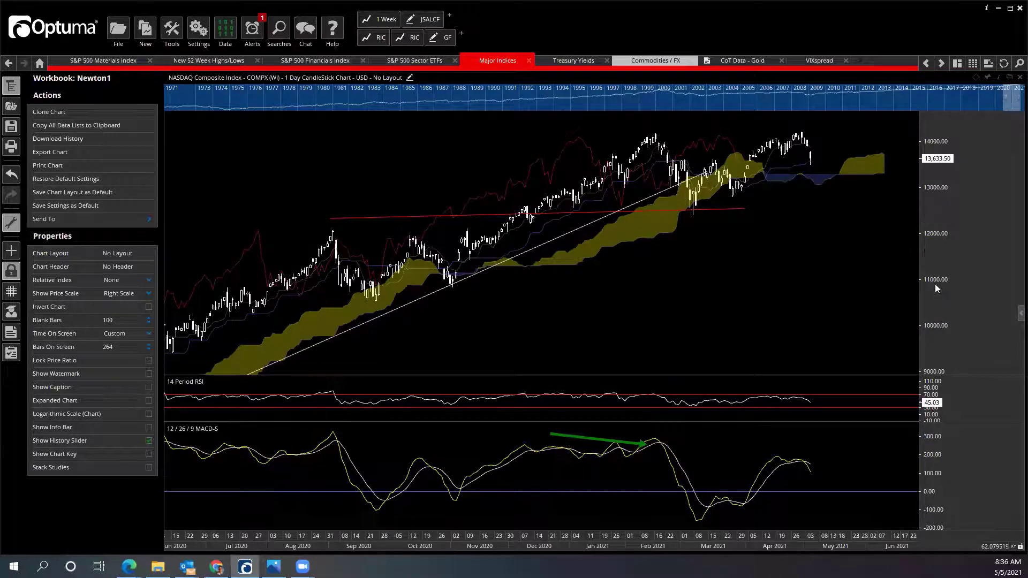
pyautogui.moveTo(935, 284)
pyautogui.mouseDown()
pyautogui.moveTo(935, 274)
pyautogui.moveTo(935, 307)
pyautogui.moveTo(932, 290)
pyautogui.mouseUp()
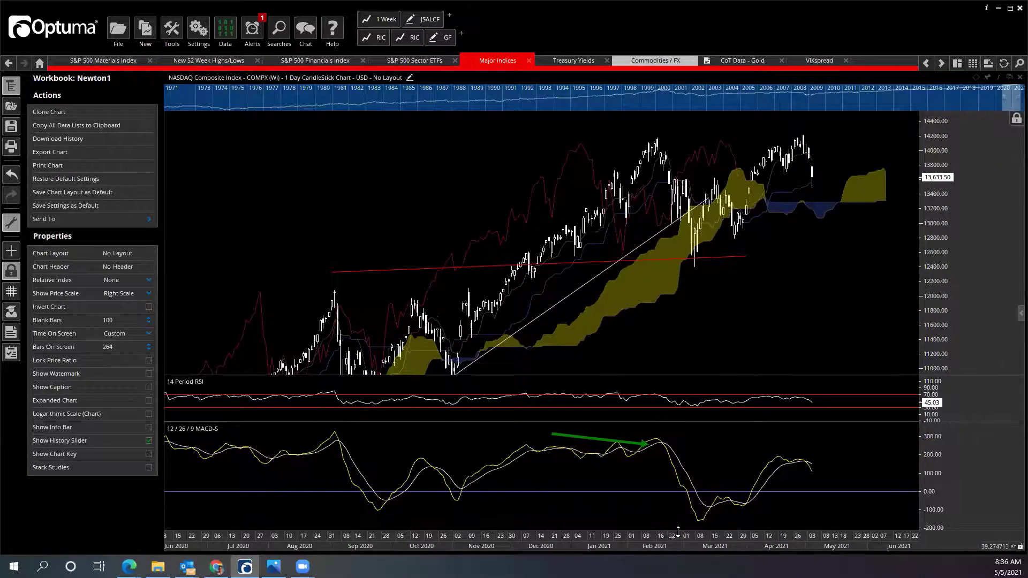
pyautogui.scroll(2, 616, 319)
pyautogui.click(533, 300)
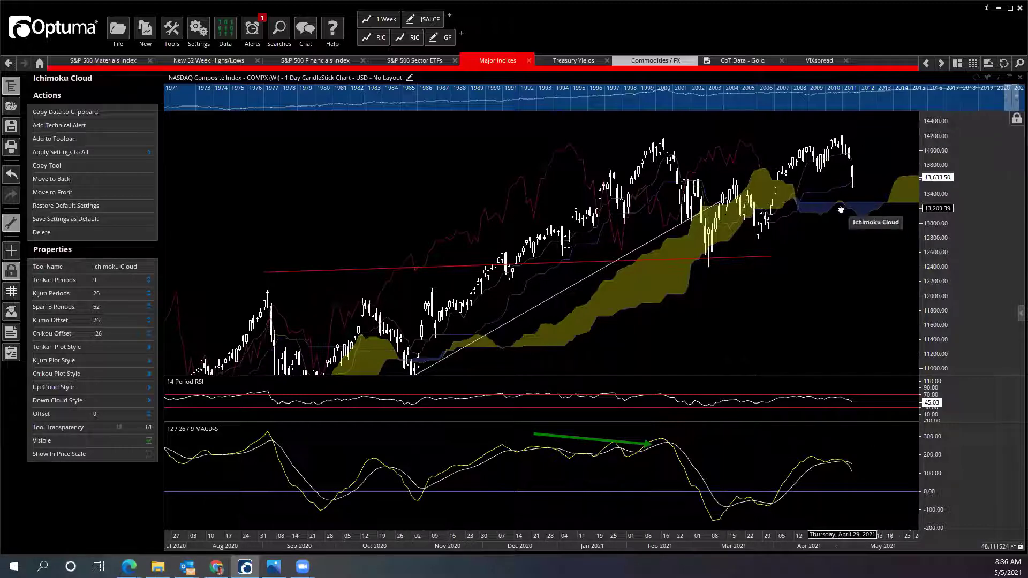
pyautogui.moveTo(822, 232); pyautogui.dragTo(817, 236)
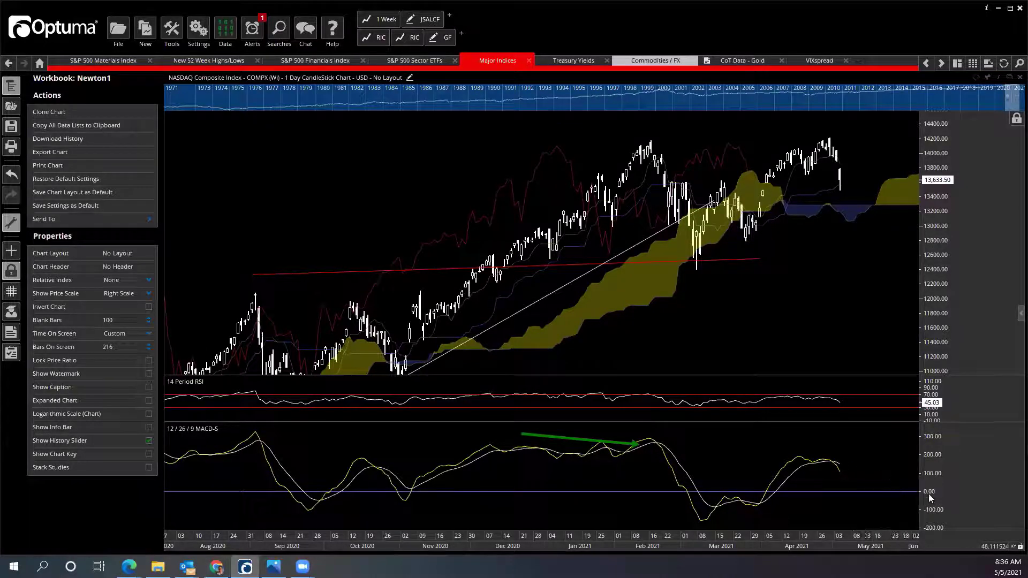
pyautogui.moveTo(932, 494); pyautogui.dragTo(933, 492)
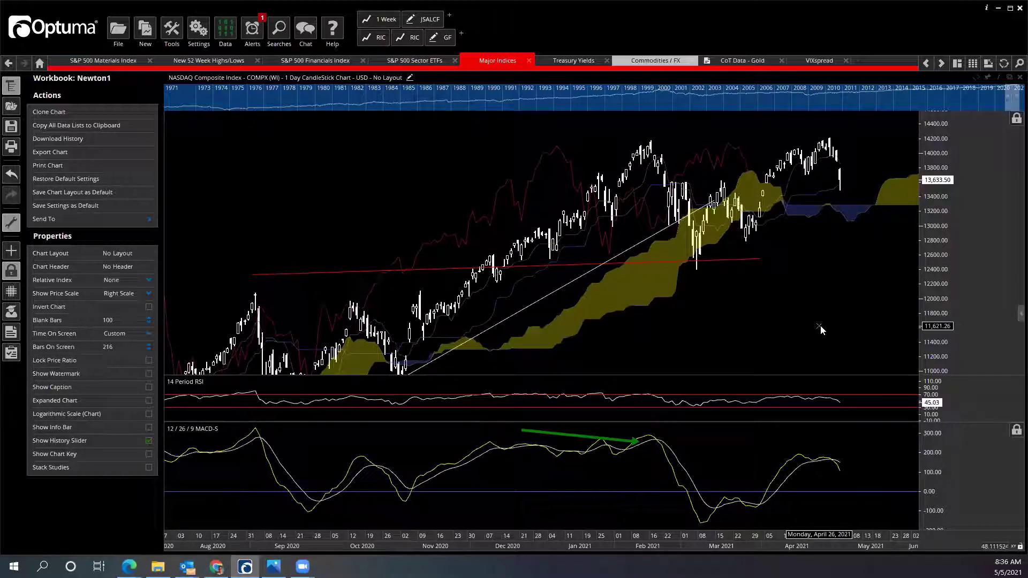
pyautogui.moveTo(819, 315); pyautogui.dragTo(792, 307)
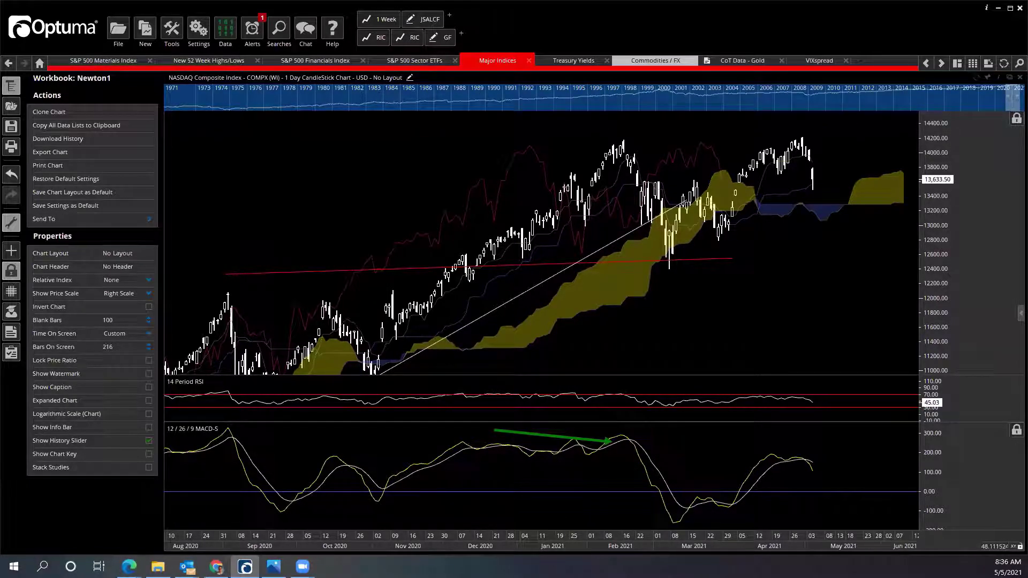
pyautogui.click(129, 567)
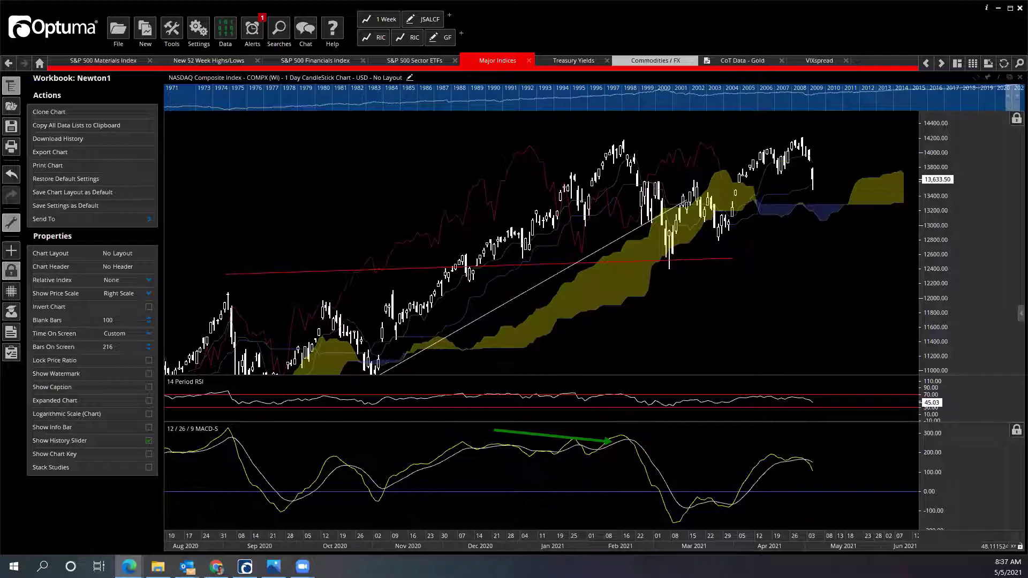
pyautogui.scroll(2, 722, 259)
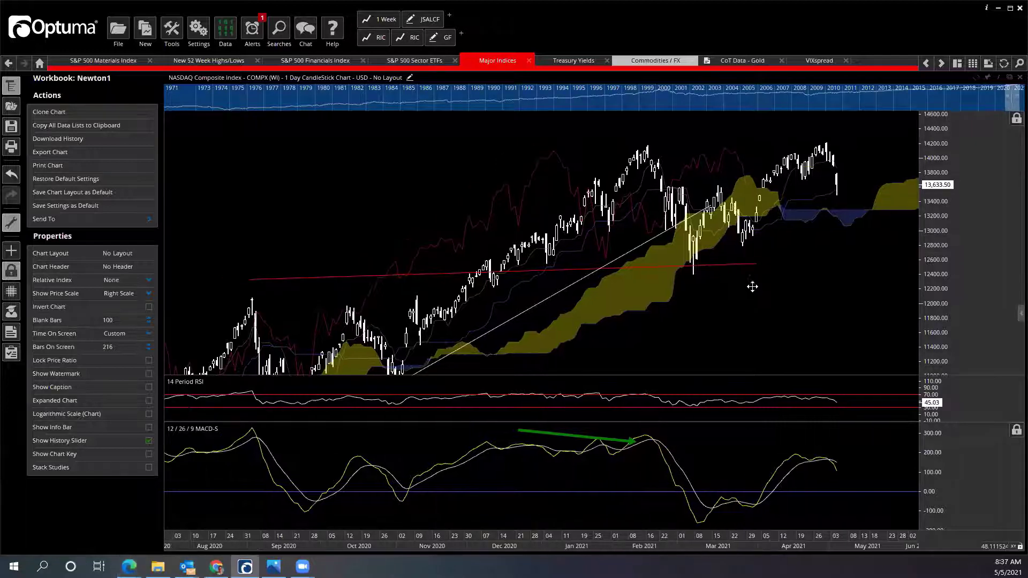
pyautogui.moveTo(732, 315); pyautogui.dragTo(680, 326)
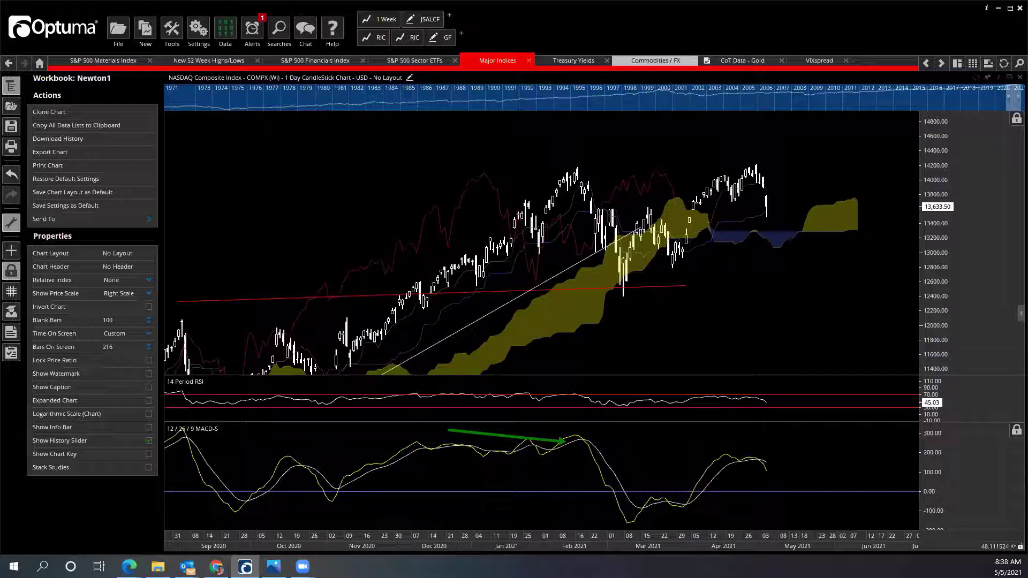
pyautogui.moveTo(798, 324); pyautogui.dragTo(827, 310)
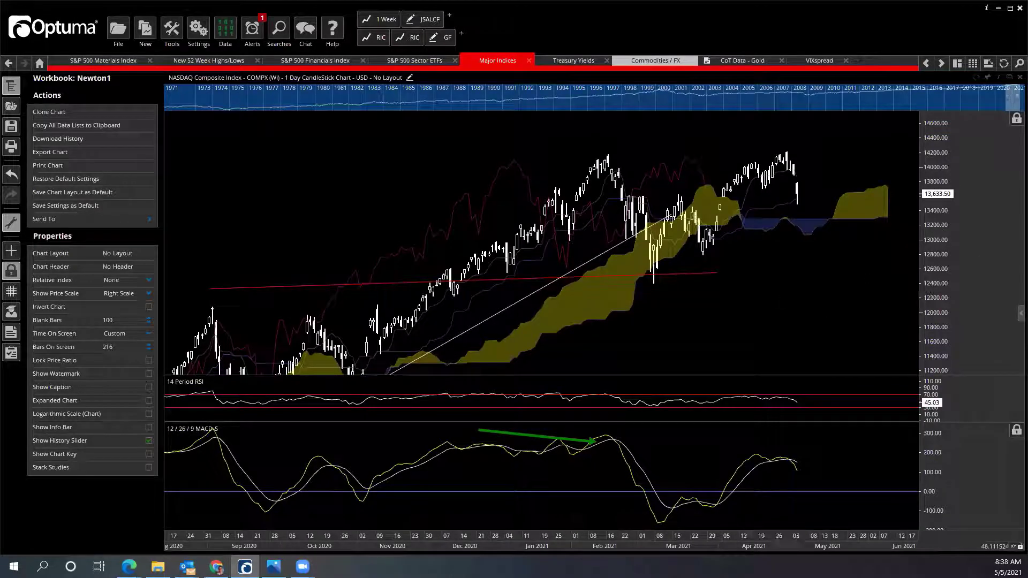
pyautogui.moveTo(707, 291); pyautogui.dragTo(676, 296)
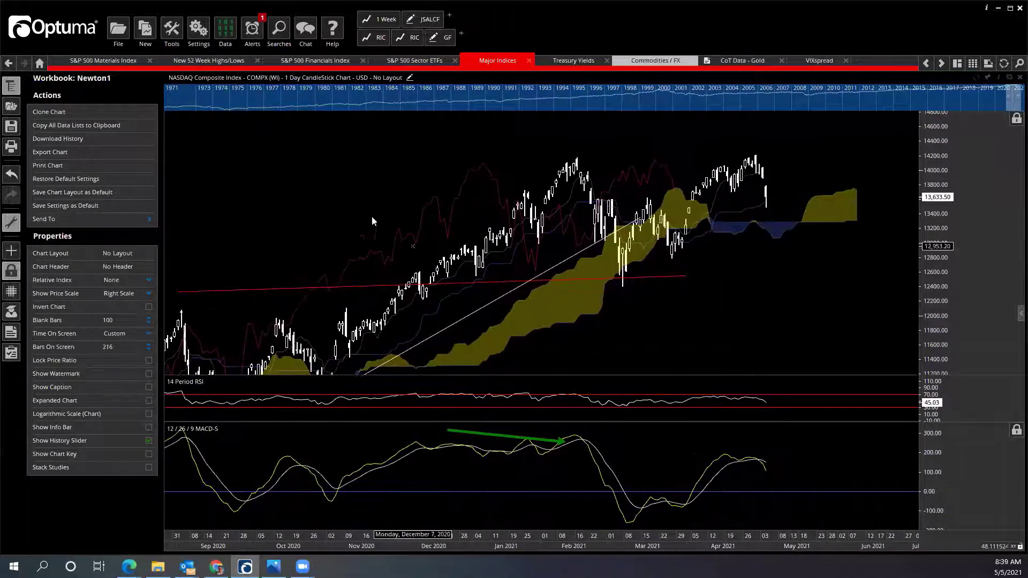
# - Return to the start page and reopen Newton1, discarding its unsaved changes
pyautogui.click(41, 64)
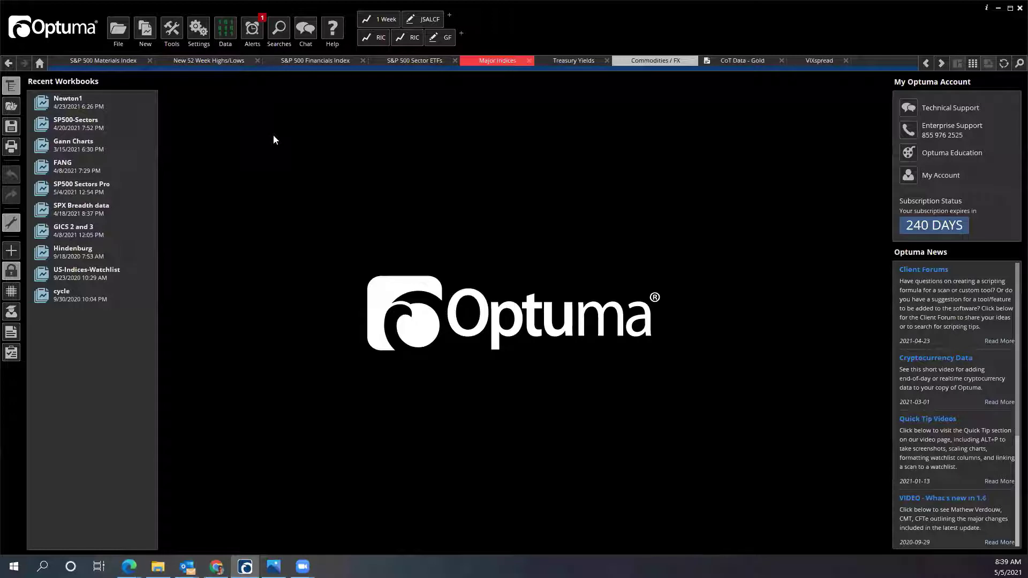
pyautogui.rightClick(320, 155)
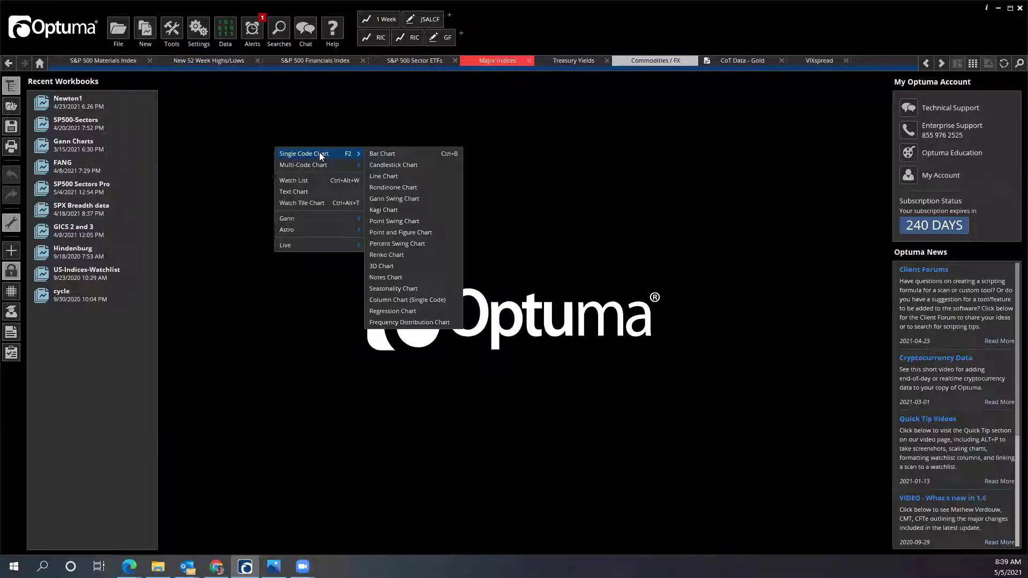
pyautogui.click(75, 98)
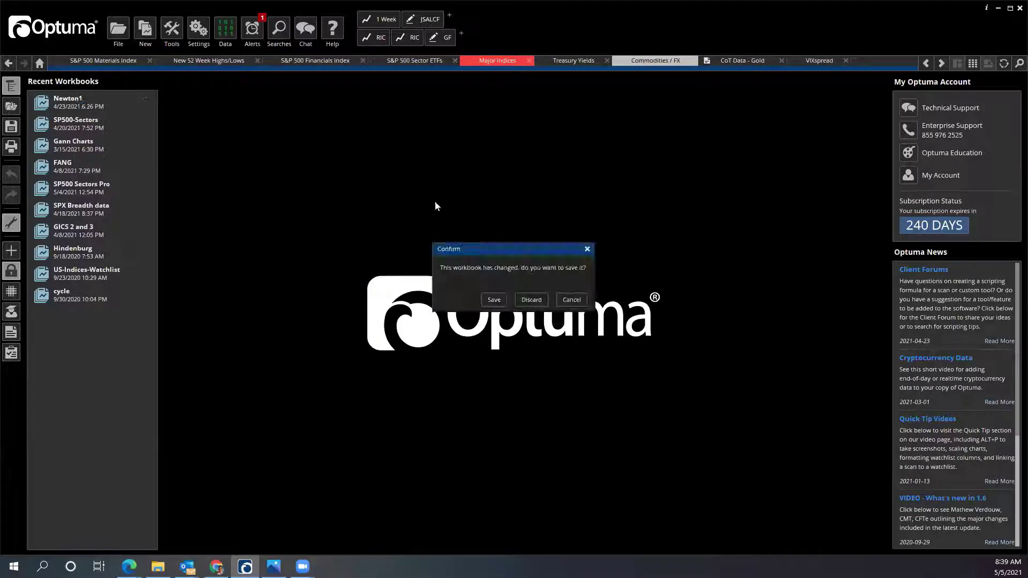
pyautogui.click(533, 299)
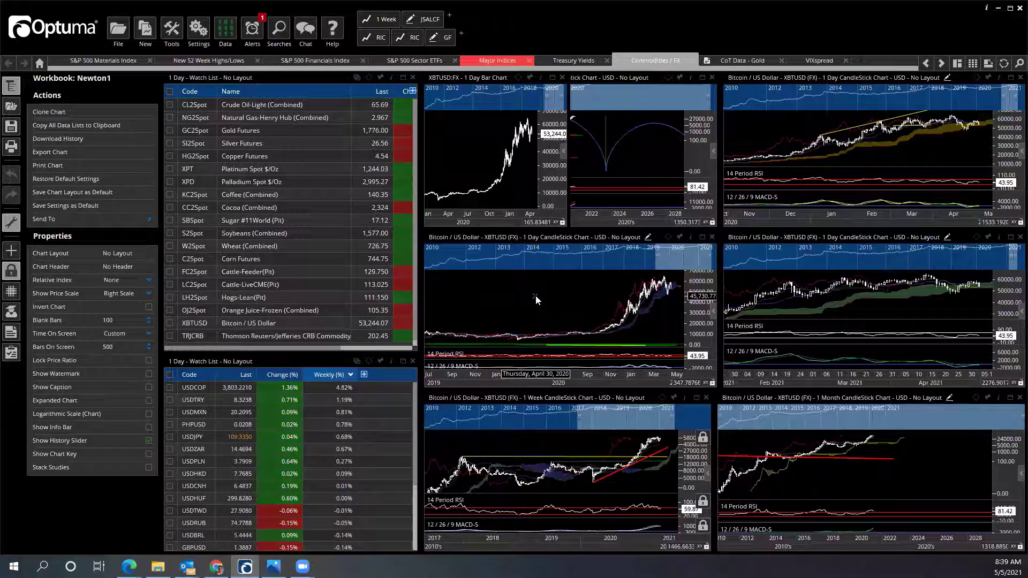
# - Maximize the XBTUSD daily chart, zoom to about 408 bars, and pan toward recent months
pyautogui.click(552, 77)
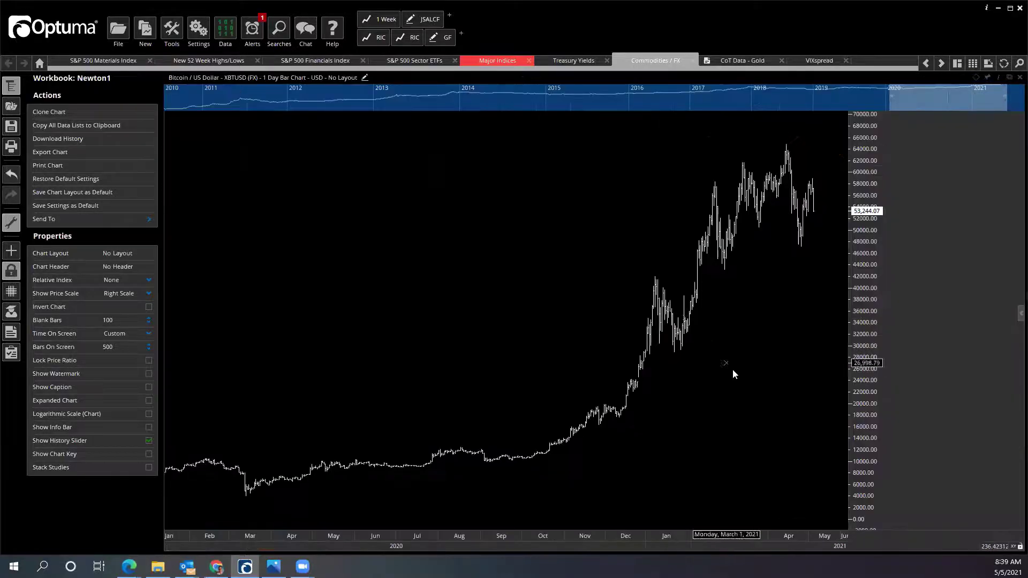
pyautogui.scroll(1, 696, 373)
pyautogui.scroll(1, 689, 373)
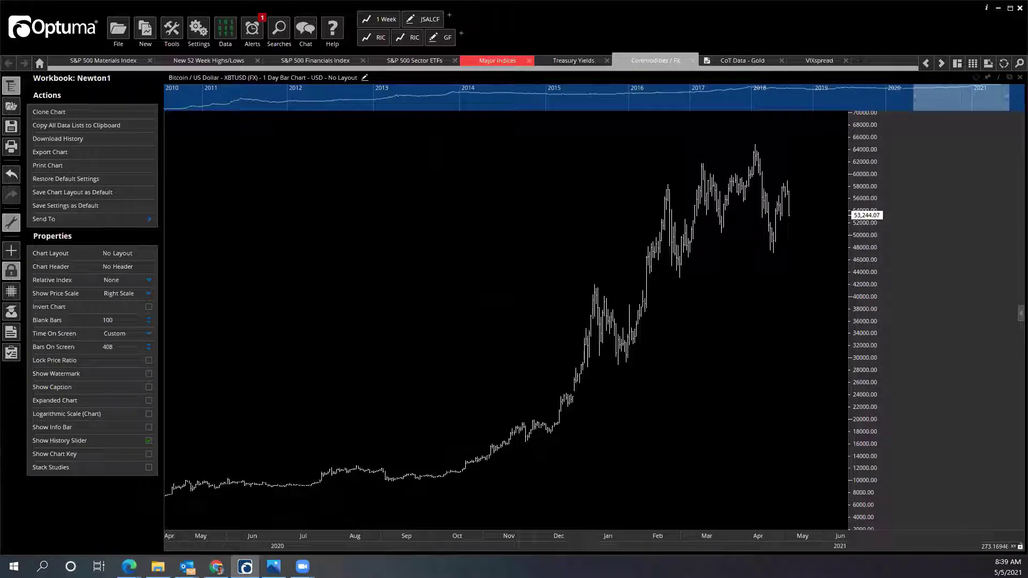
pyautogui.click(129, 566)
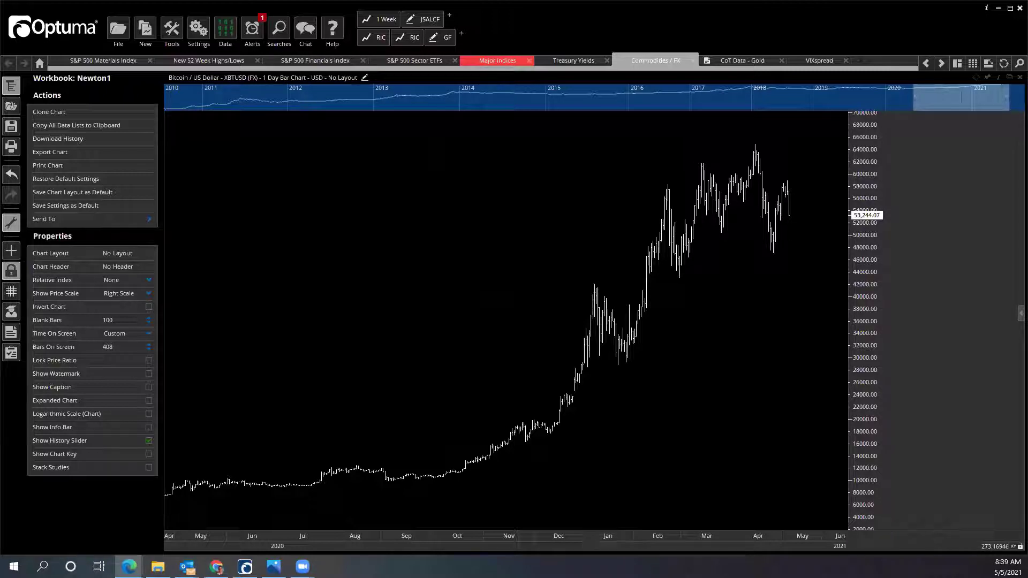
pyautogui.moveTo(704, 321); pyautogui.dragTo(674, 306)
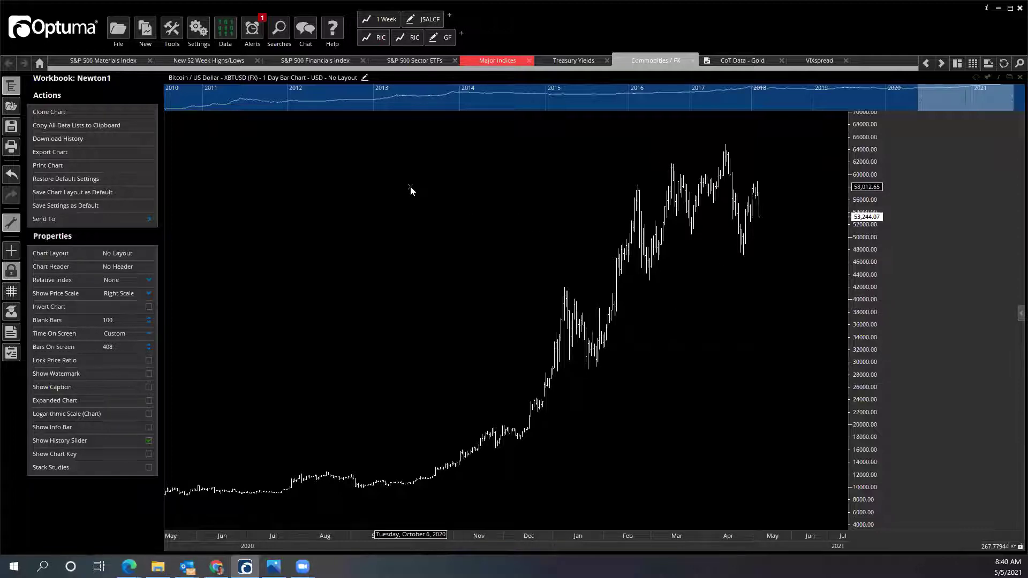
pyautogui.moveTo(410, 187); pyautogui.dragTo(365, 188)
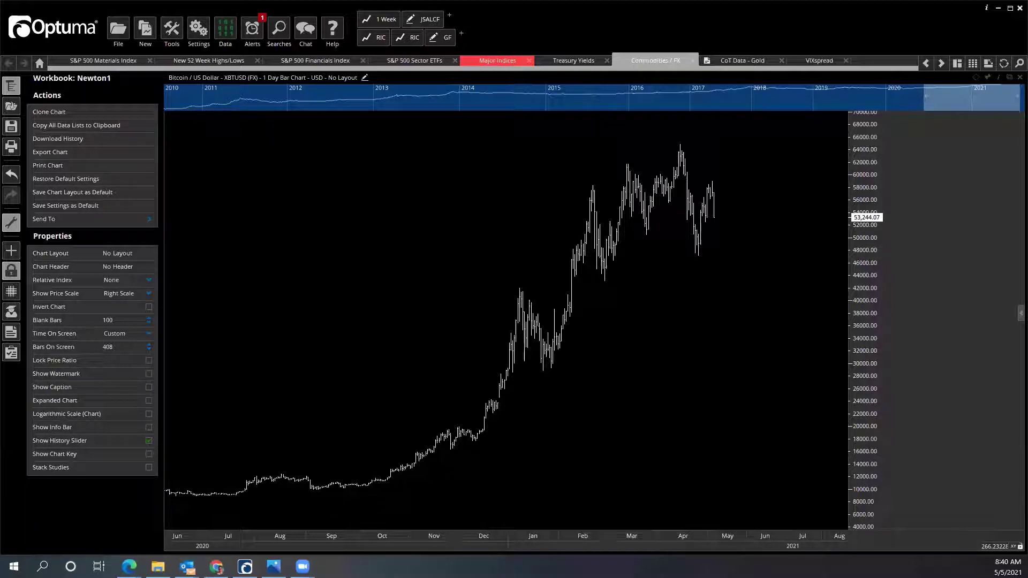
pyautogui.hotkey('alt', 'Tab')
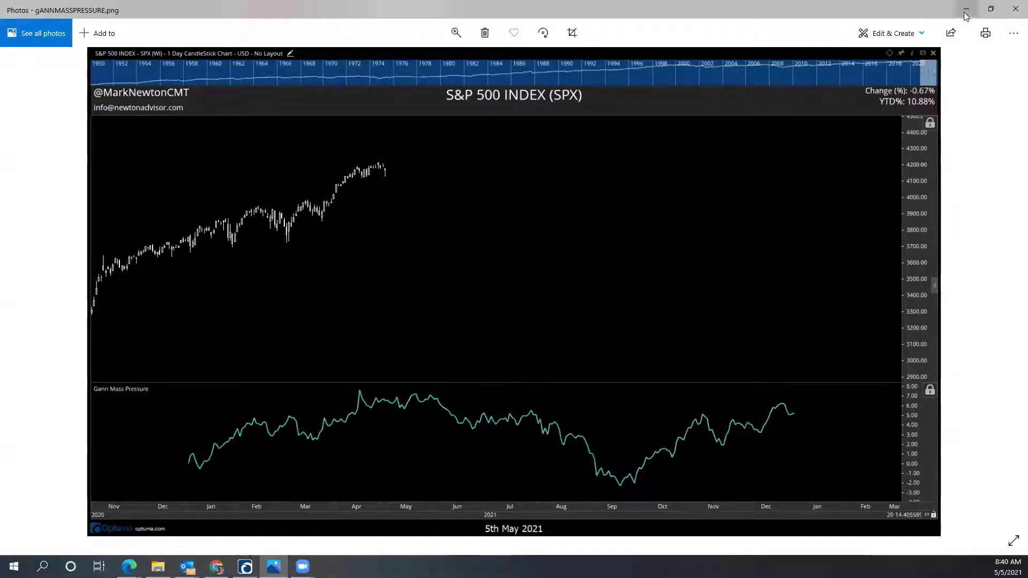
pyautogui.hotkey('alt', 'Tab')
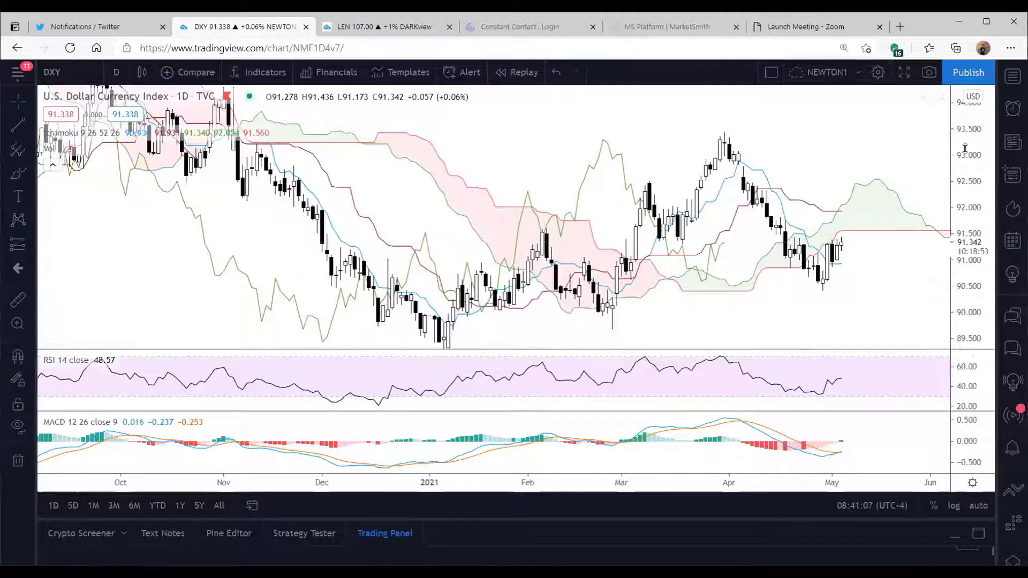
# - Compress and then stretch the DXY price scale, undoing the last scale change
pyautogui.hscroll(2, 846, 230)
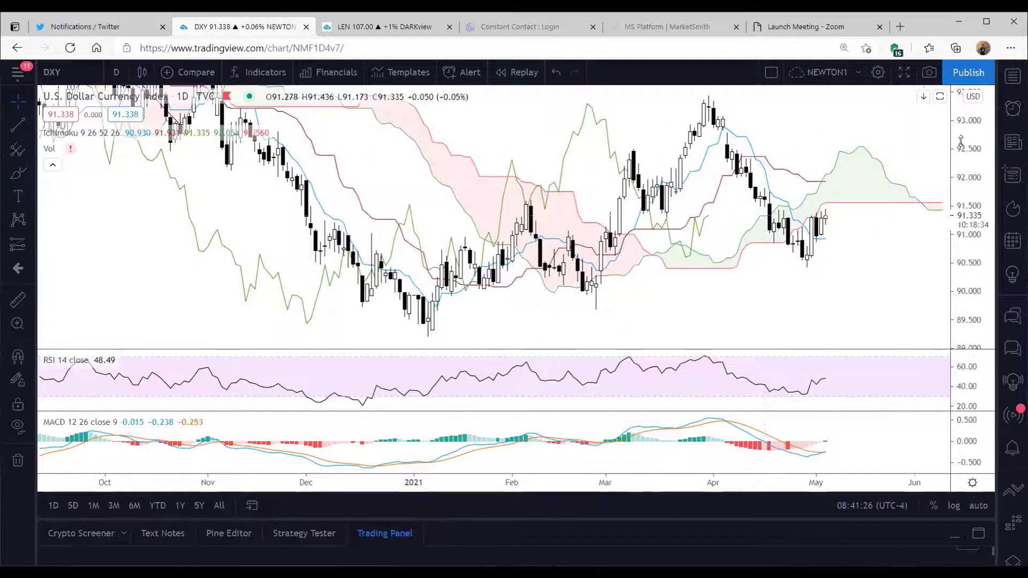
pyautogui.moveTo(961, 141); pyautogui.dragTo(962, 177)
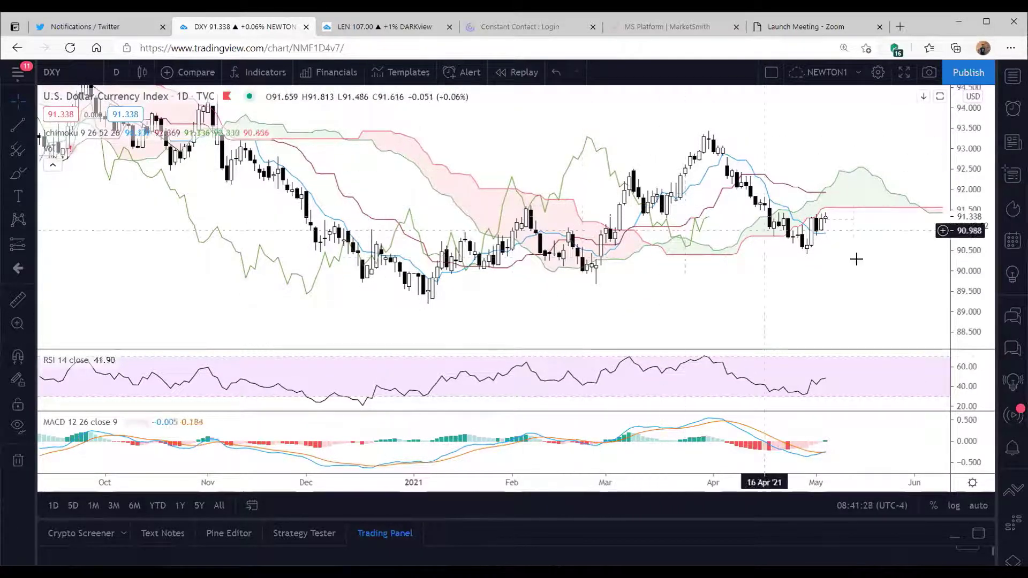
pyautogui.moveTo(961, 291); pyautogui.dragTo(961, 249)
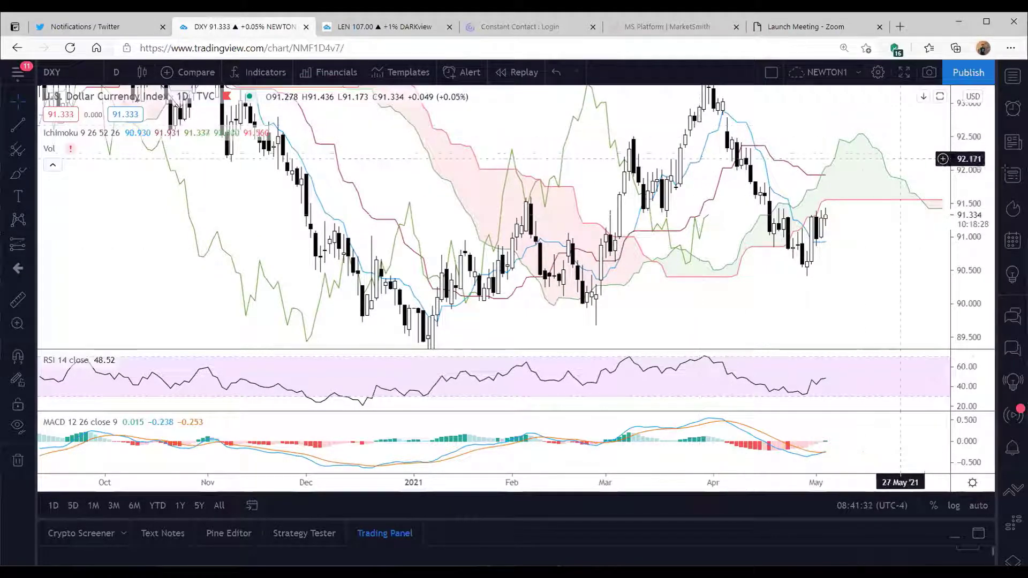
pyautogui.hotkey('ctrl', 'z')
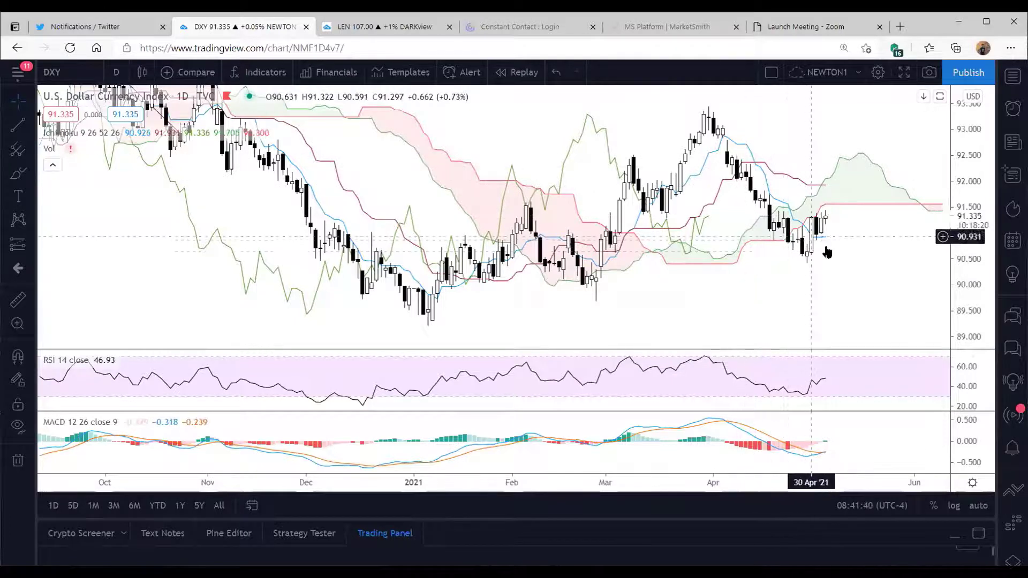
# - Draw a descending trendline from the 31 Mar '21 high to below the late-April lows
pyautogui.click(19, 129)
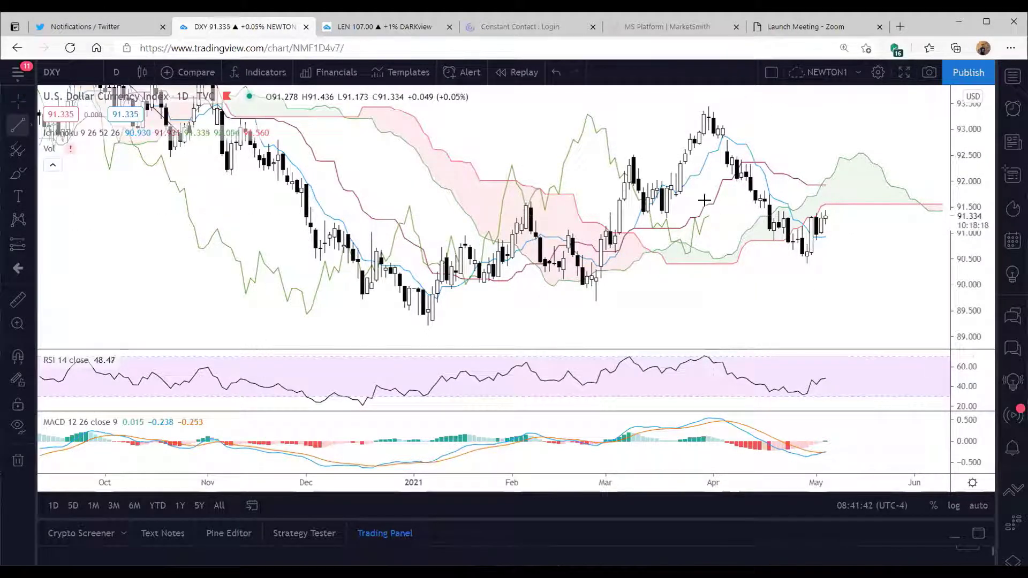
pyautogui.click(709, 107)
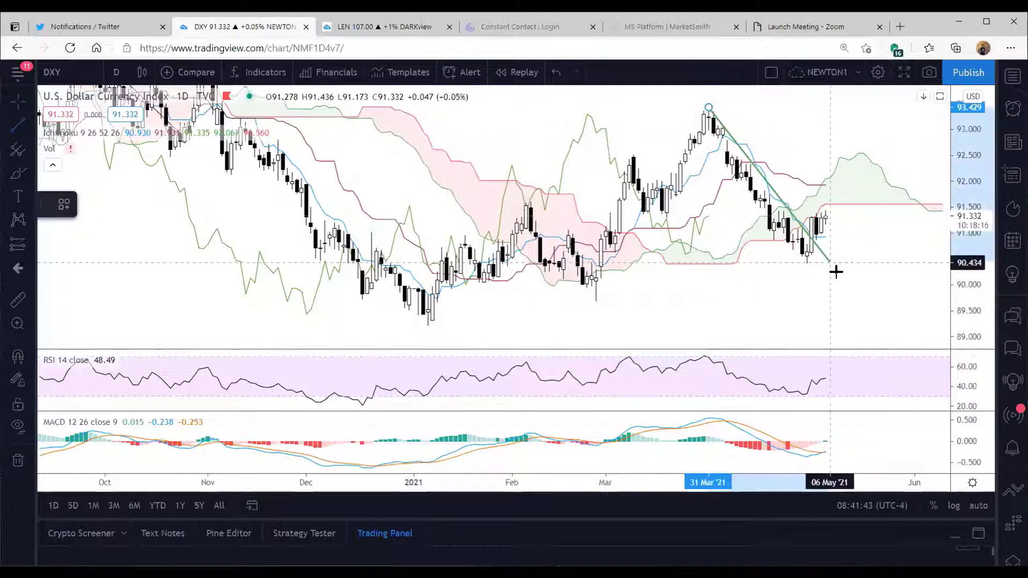
pyautogui.click(835, 272)
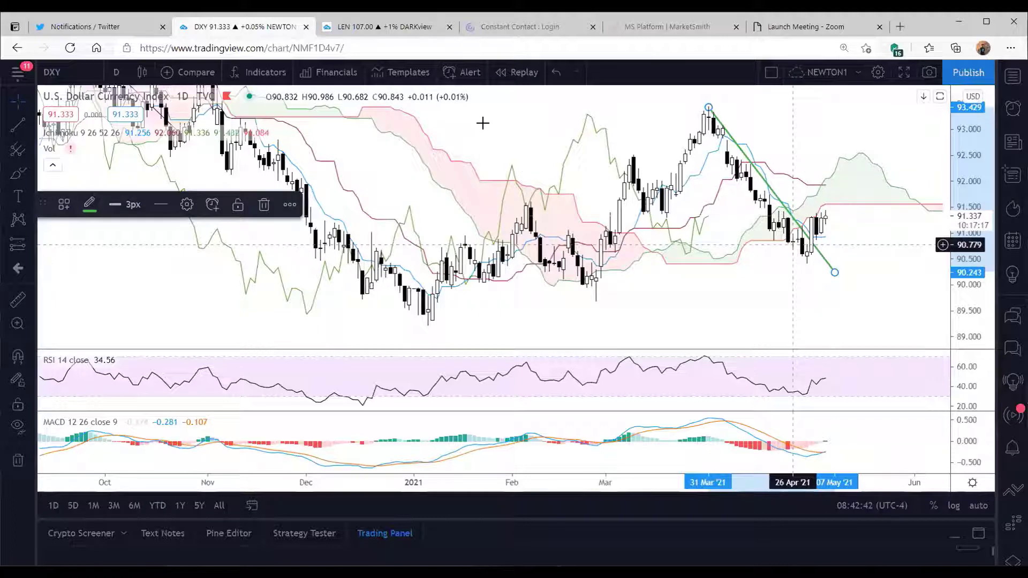
pyautogui.click(498, 133)
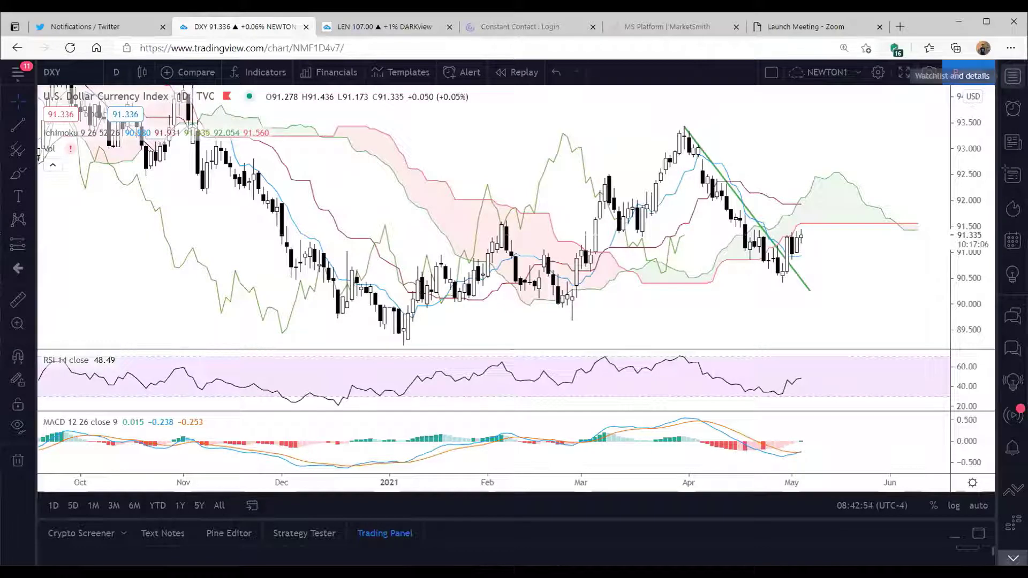
# - Switch the DXY chart to the 1 week interval
pyautogui.click(1013, 76)
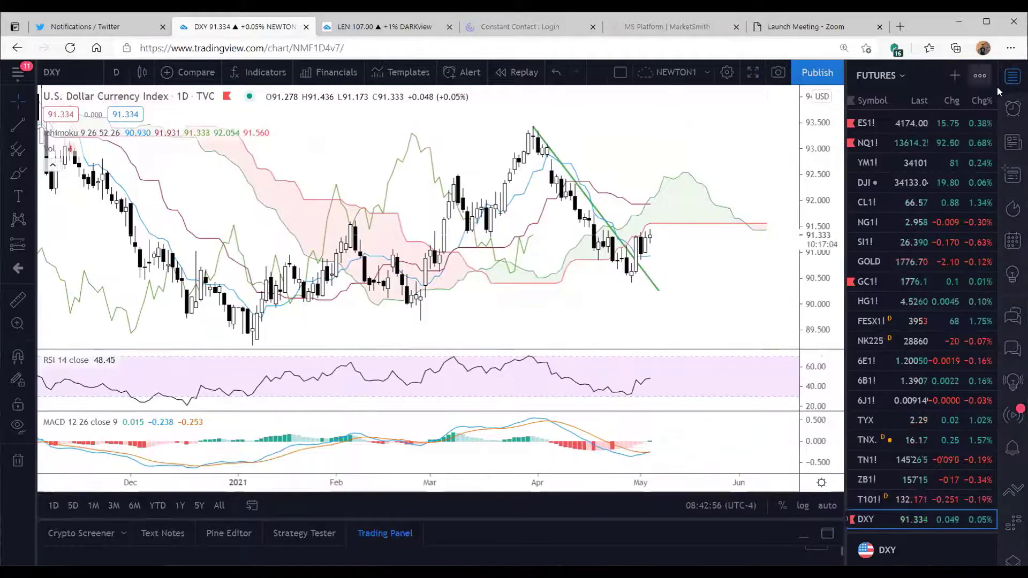
pyautogui.click(1012, 77)
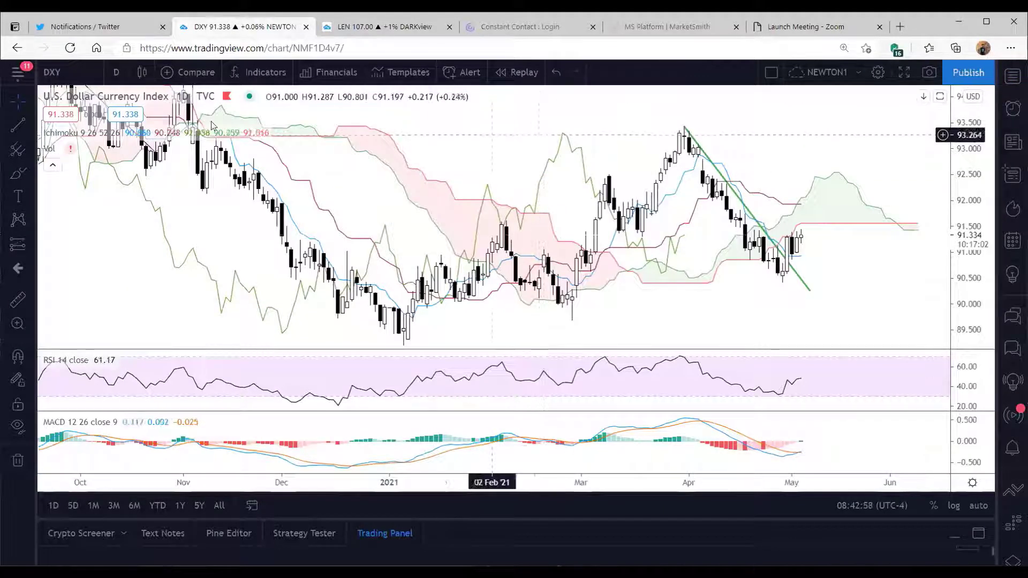
pyautogui.click(117, 72)
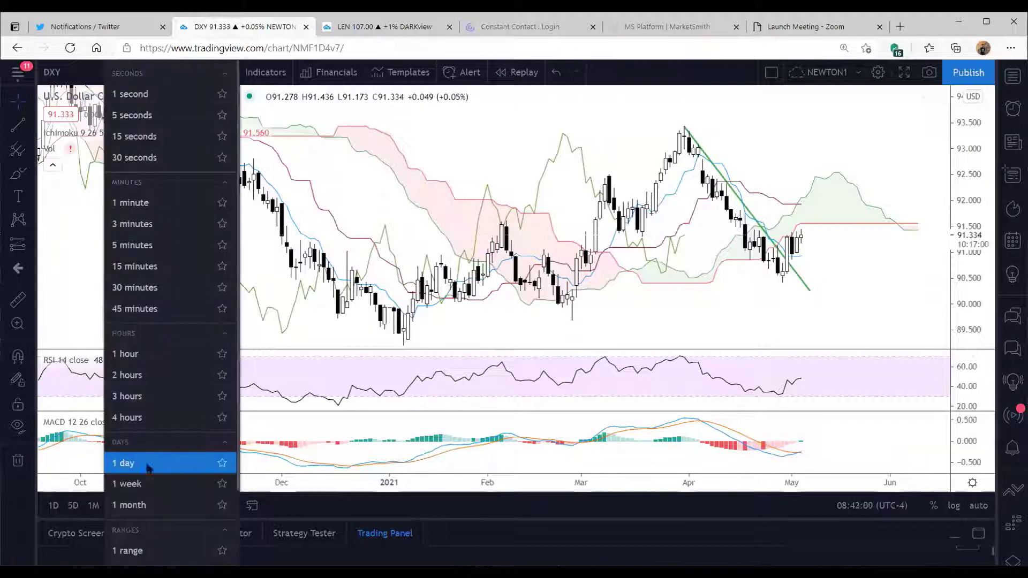
pyautogui.click(149, 481)
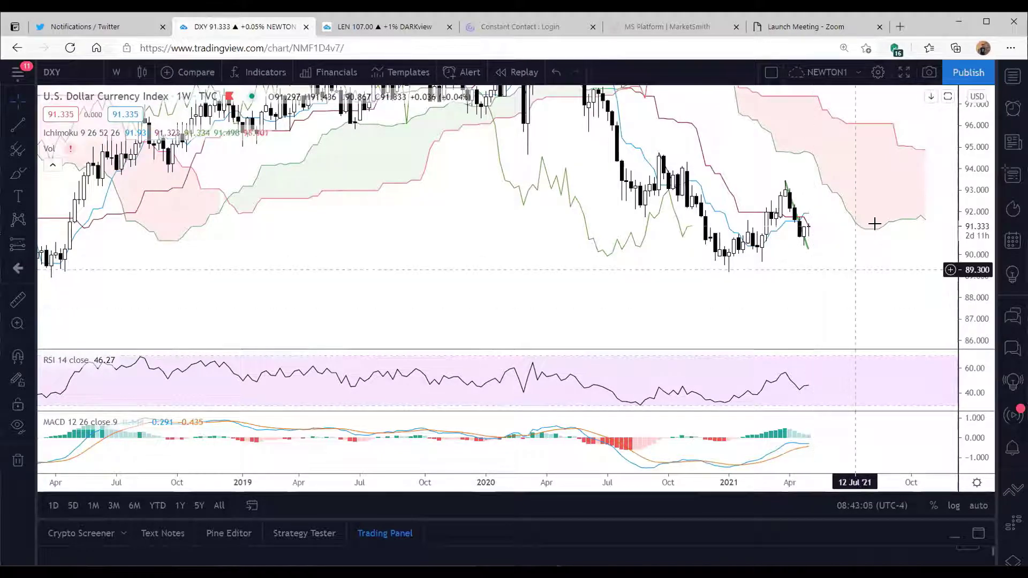
# - Refit the price scale, pan back to 2018, and show the FUTURES watchlist
pyautogui.doubleClick(974, 162)
pyautogui.moveTo(861, 205); pyautogui.dragTo(852, 211)
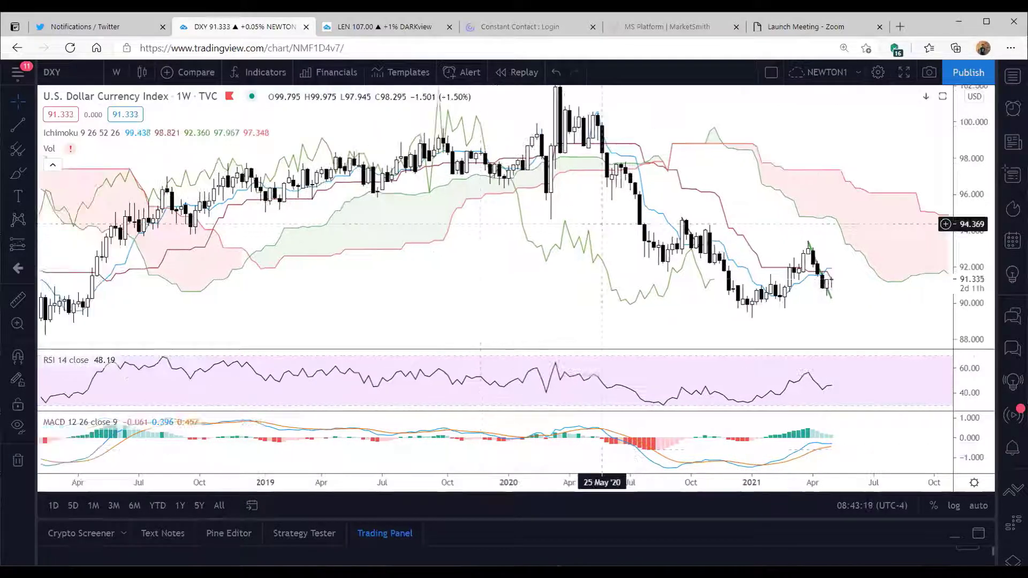
pyautogui.moveTo(539, 228); pyautogui.dragTo(603, 224)
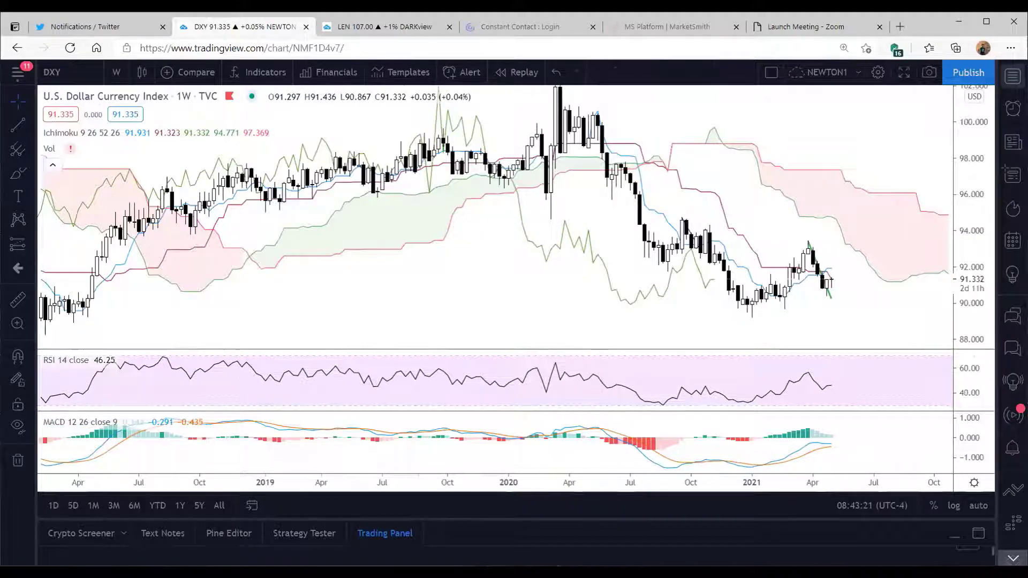
pyautogui.click(1013, 76)
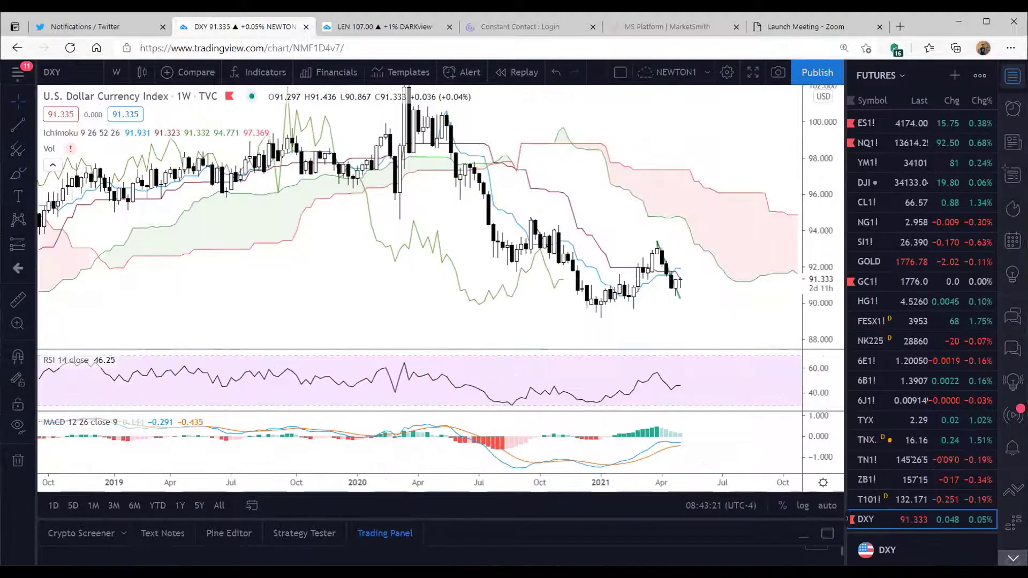
# - Load the TNX 10-Year T Note chart on daily candles, centred on its rise since late 2020
pyautogui.click(876, 441)
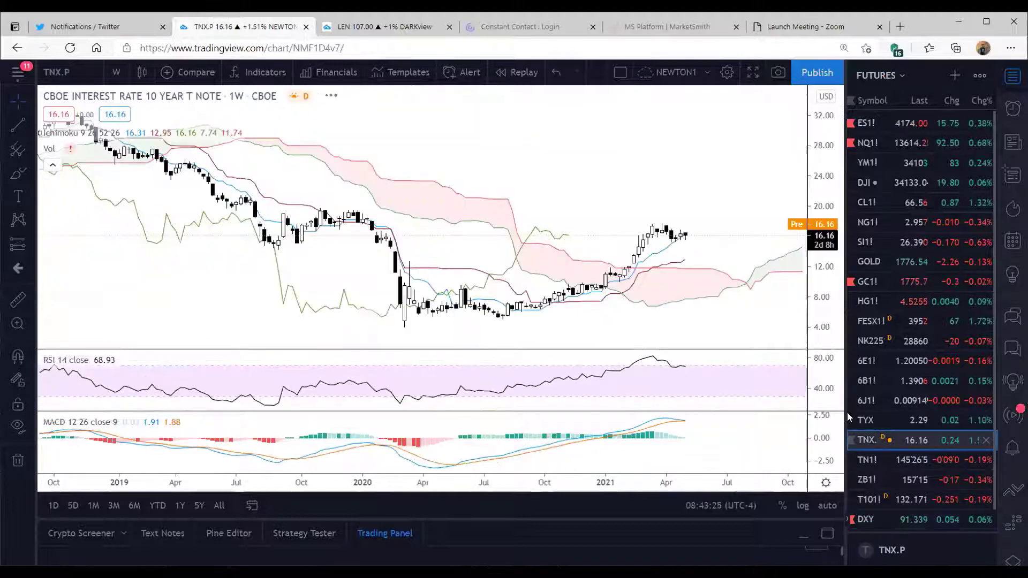
pyautogui.click(116, 72)
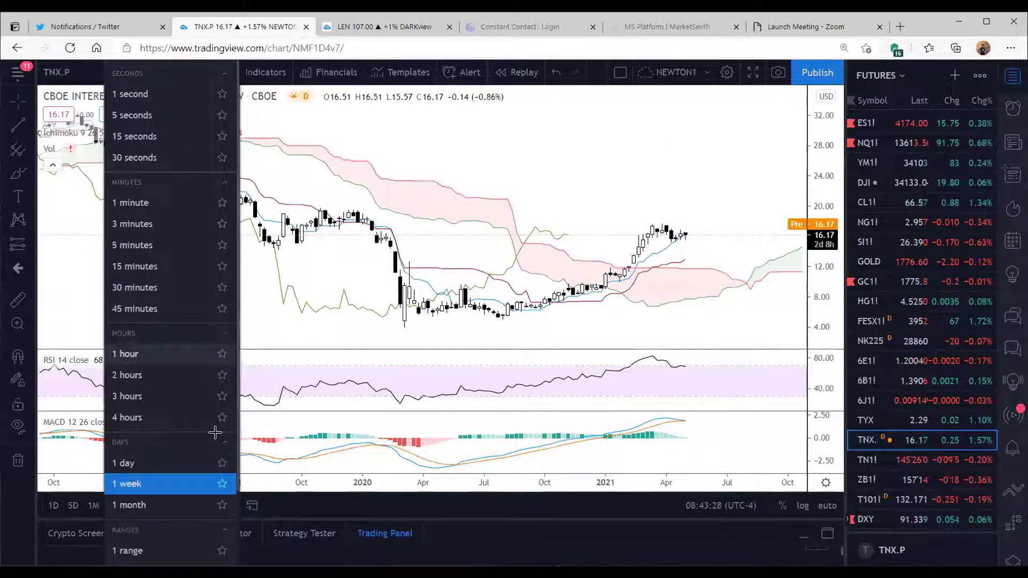
pyautogui.click(151, 464)
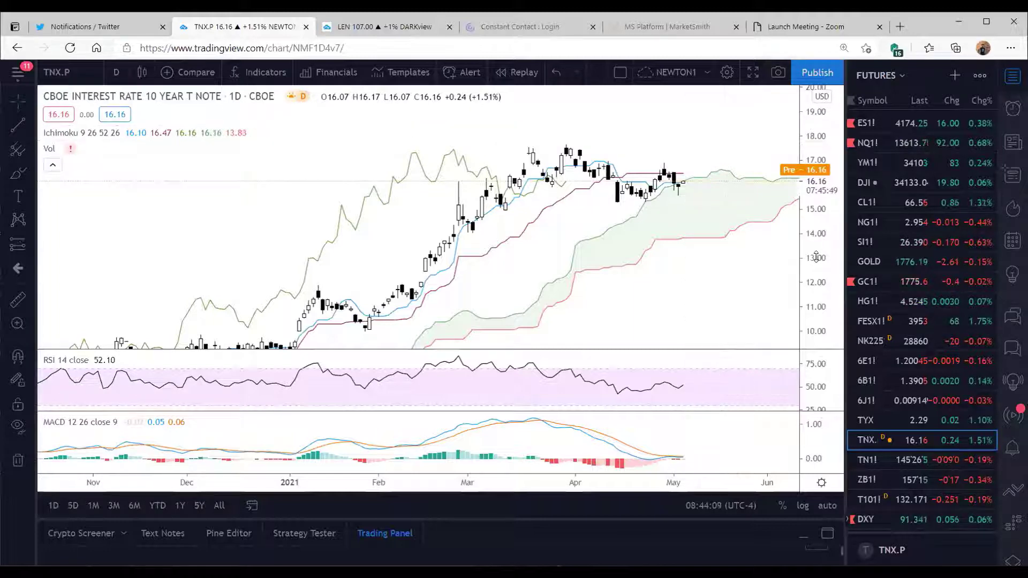
pyautogui.moveTo(734, 214); pyautogui.dragTo(828, 208)
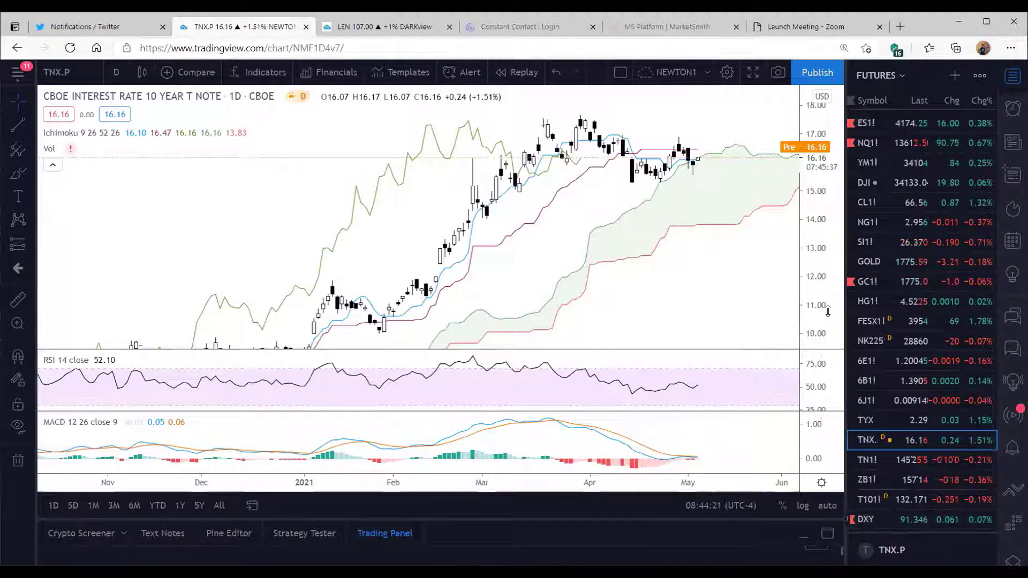
pyautogui.scroll(1, 826, 303)
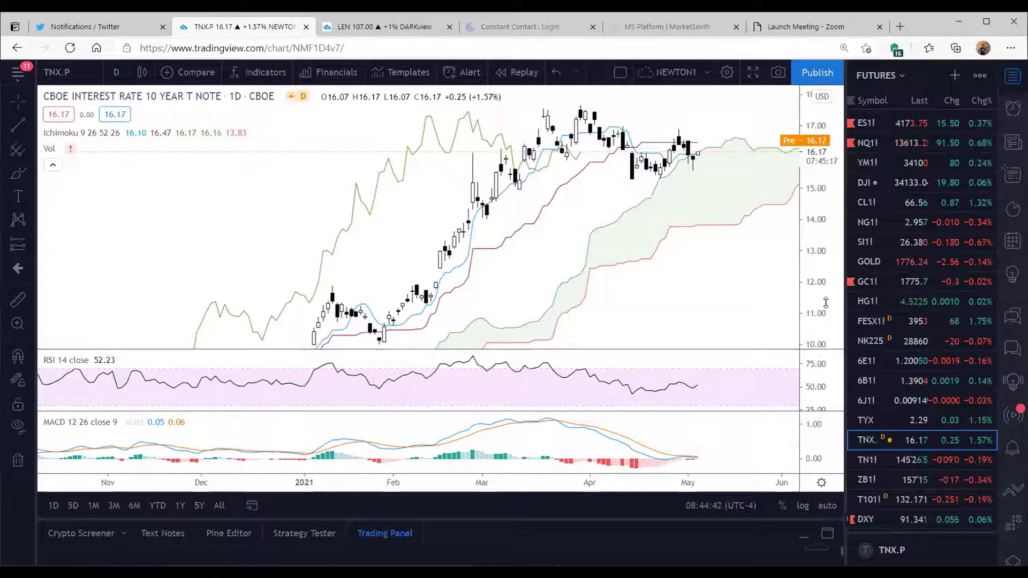
# - Switch the watchlist to the commodities list and load the Gold CFD chart
pyautogui.click(876, 76)
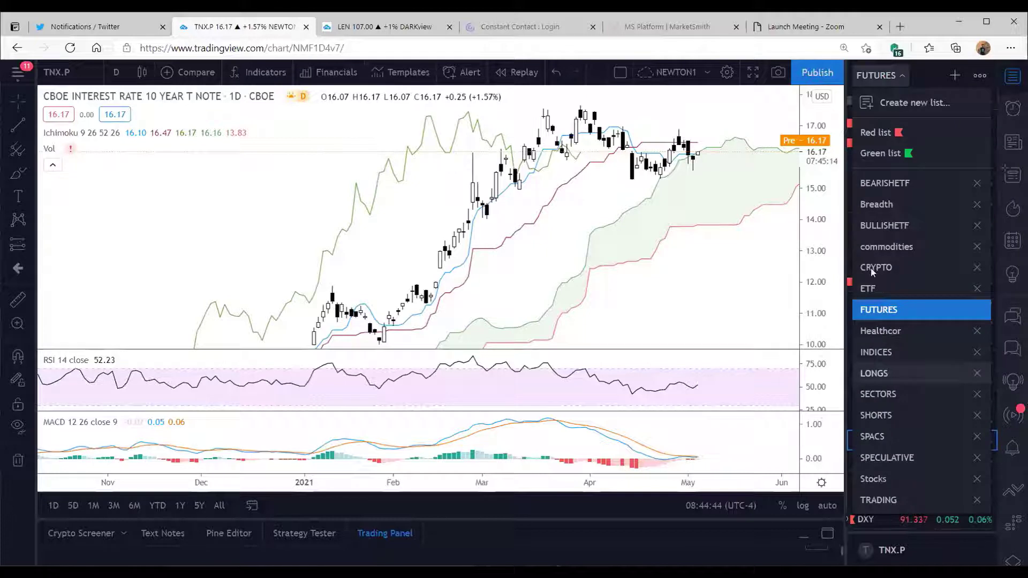
pyautogui.click(868, 247)
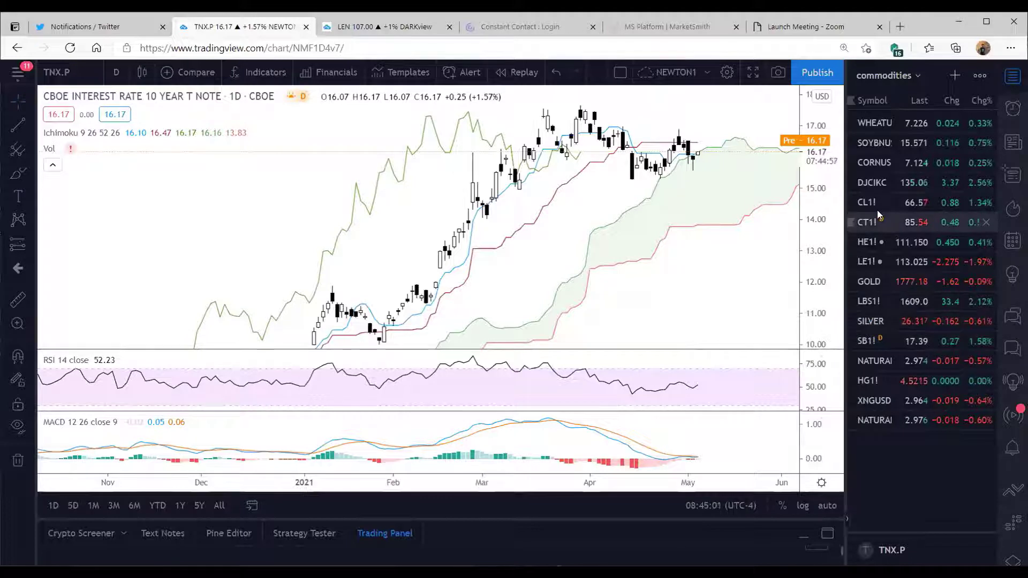
pyautogui.click(877, 286)
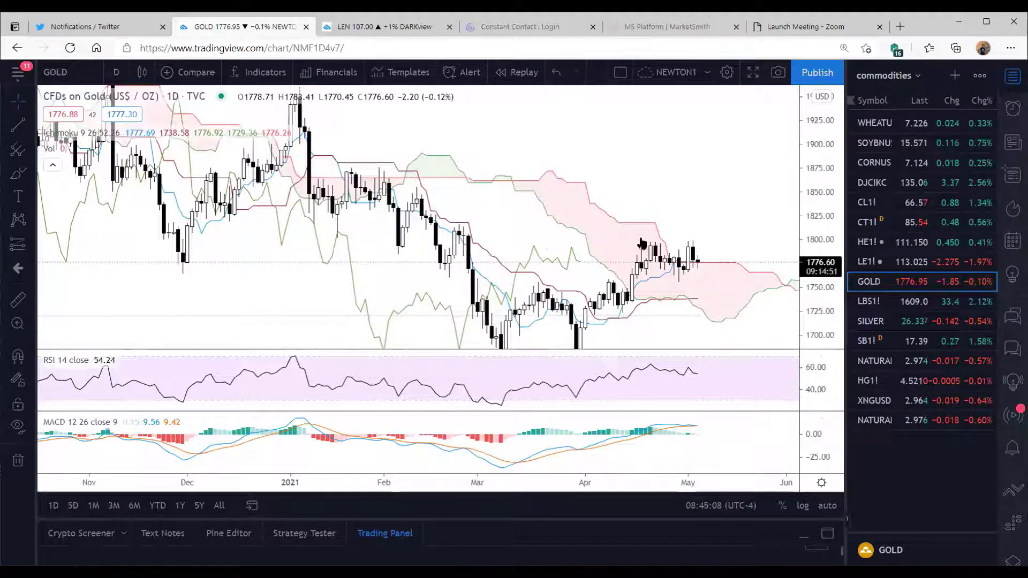
pyautogui.moveTo(640, 244); pyautogui.dragTo(627, 238)
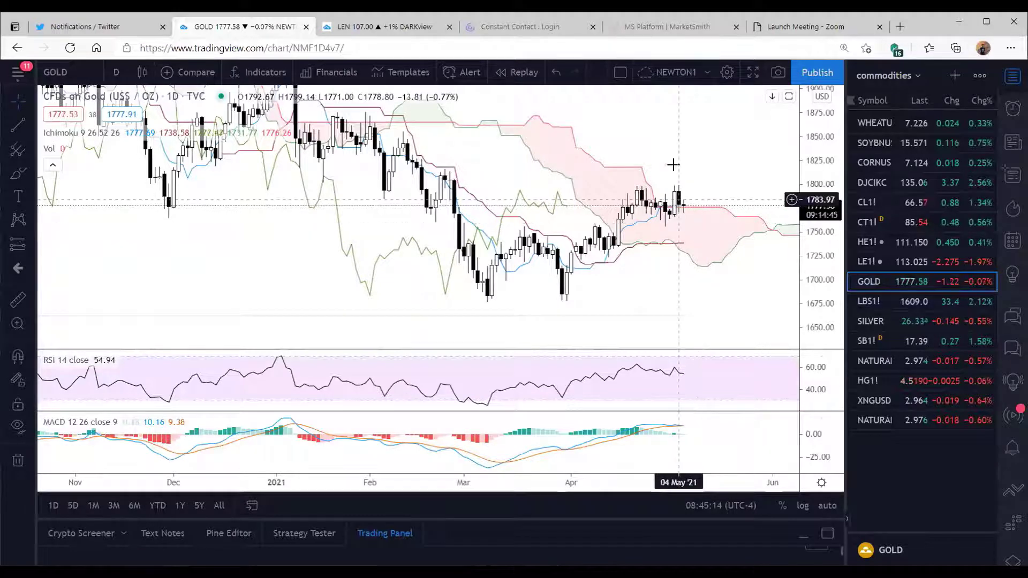
pyautogui.hscroll(-1, 798, 268)
pyautogui.hscroll(2, 742, 265)
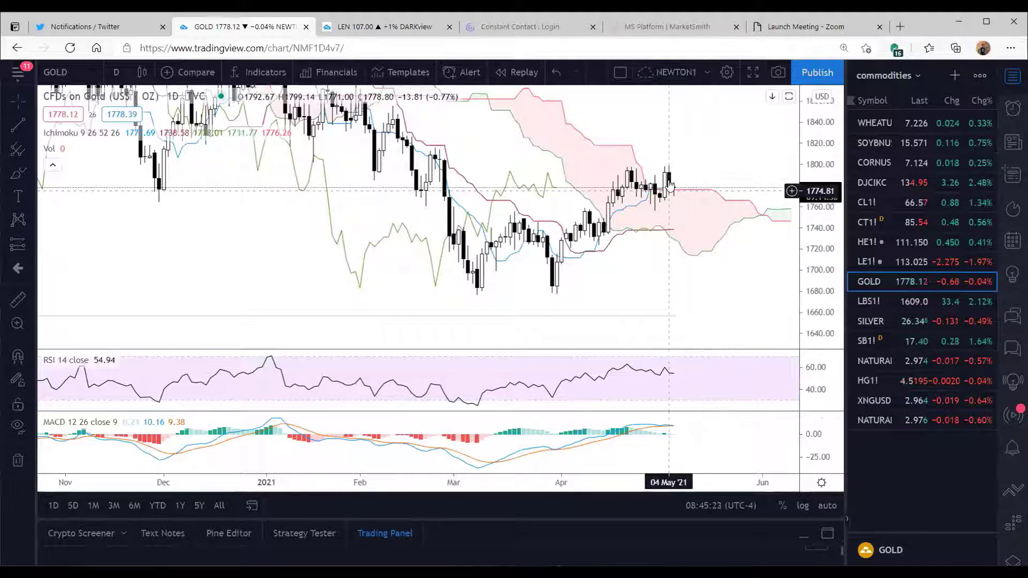
pyautogui.moveTo(670, 141); pyautogui.dragTo(686, 146)
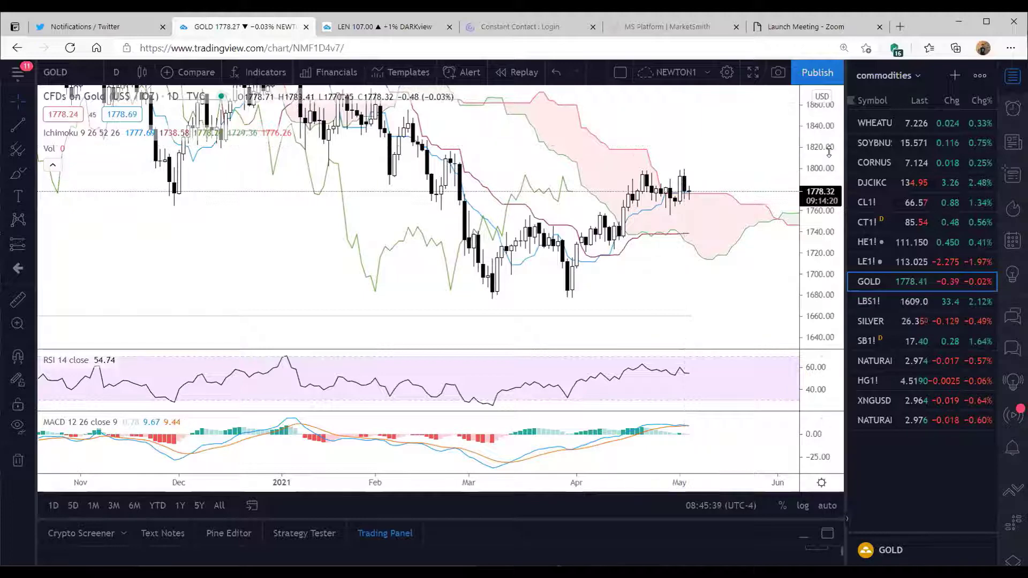
pyautogui.moveTo(594, 164); pyautogui.dragTo(600, 204)
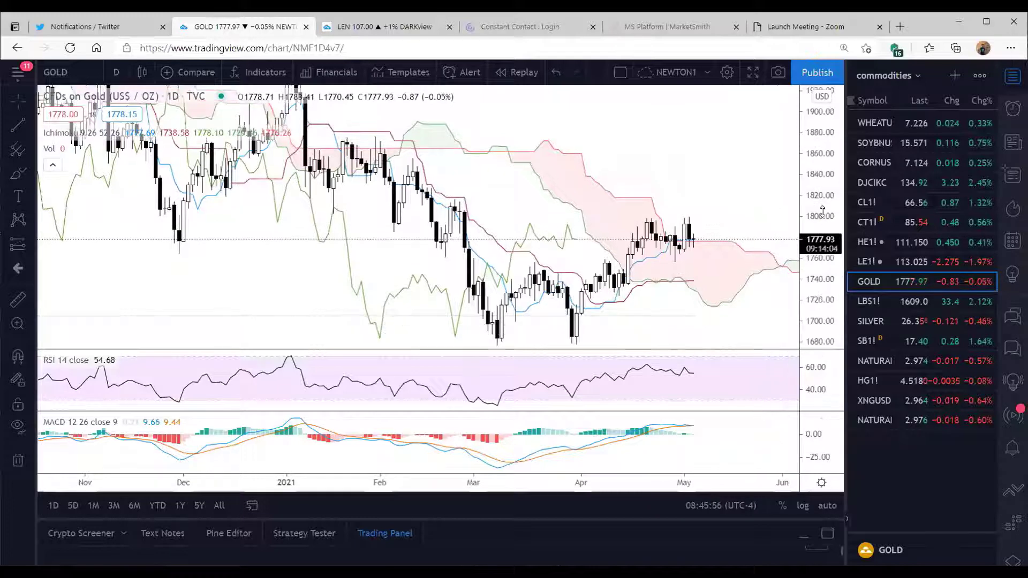
pyautogui.moveTo(823, 211); pyautogui.dragTo(878, 223)
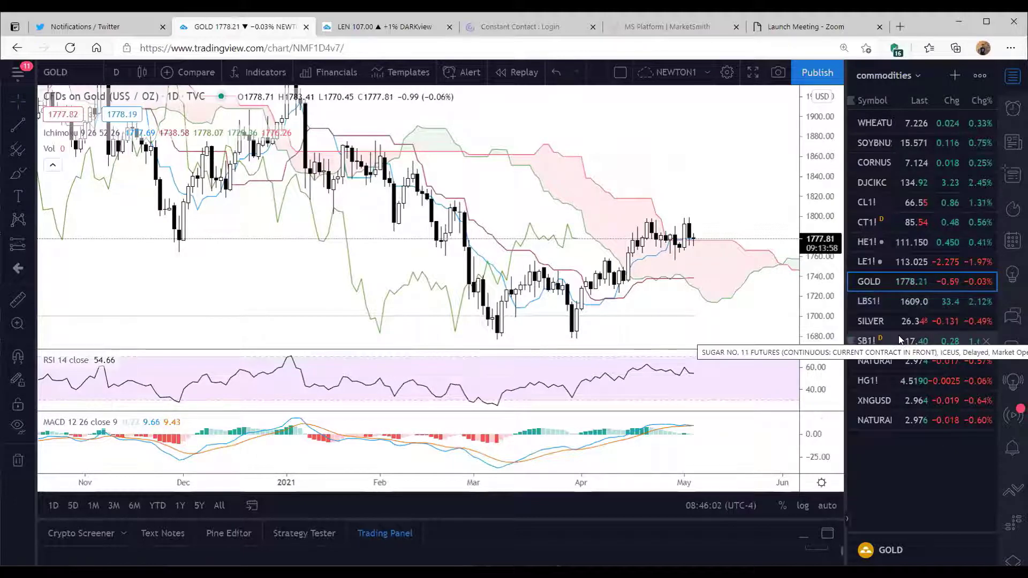
# - View Light Crude Oil (CL1!) with a stretched price scale, then load Copper Futures (HG1!)
pyautogui.click(879, 205)
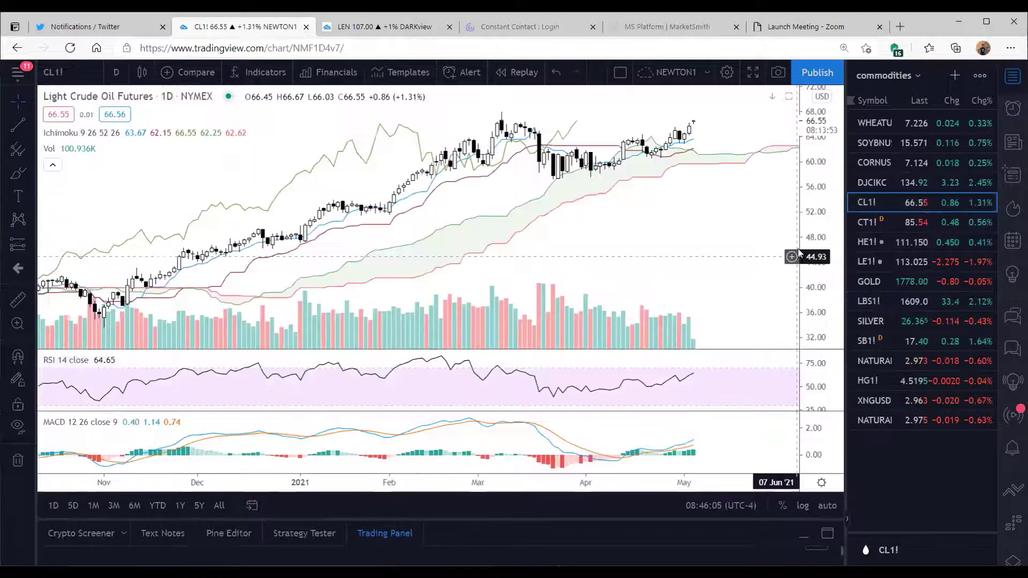
pyautogui.moveTo(711, 305); pyautogui.dragTo(748, 302)
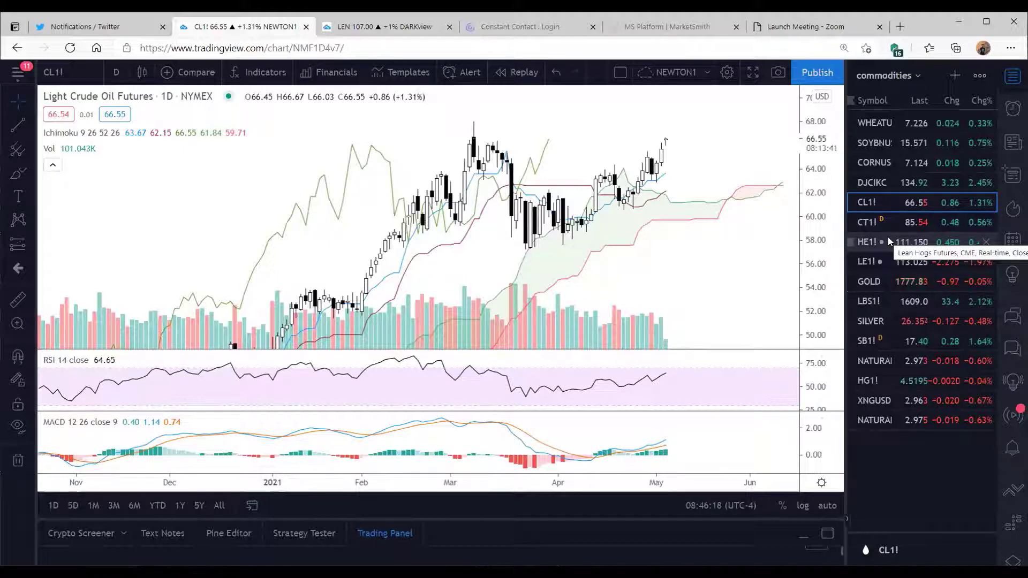
pyautogui.click(885, 380)
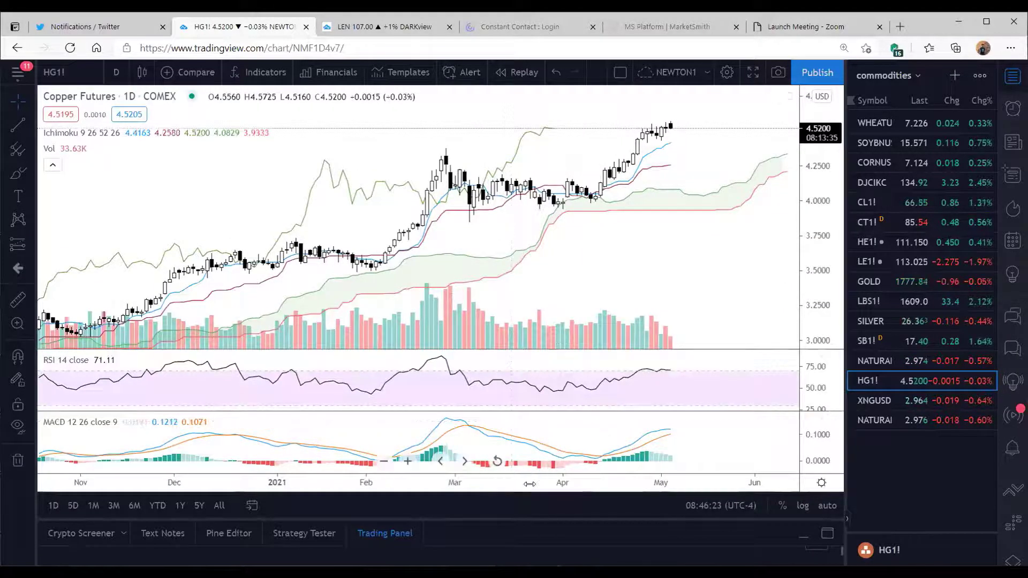
# - Put the Copper Futures chart on 1-week bars with a taller RSI pane
pyautogui.scroll(-3, 624, 464)
pyautogui.scroll(2, 616, 464)
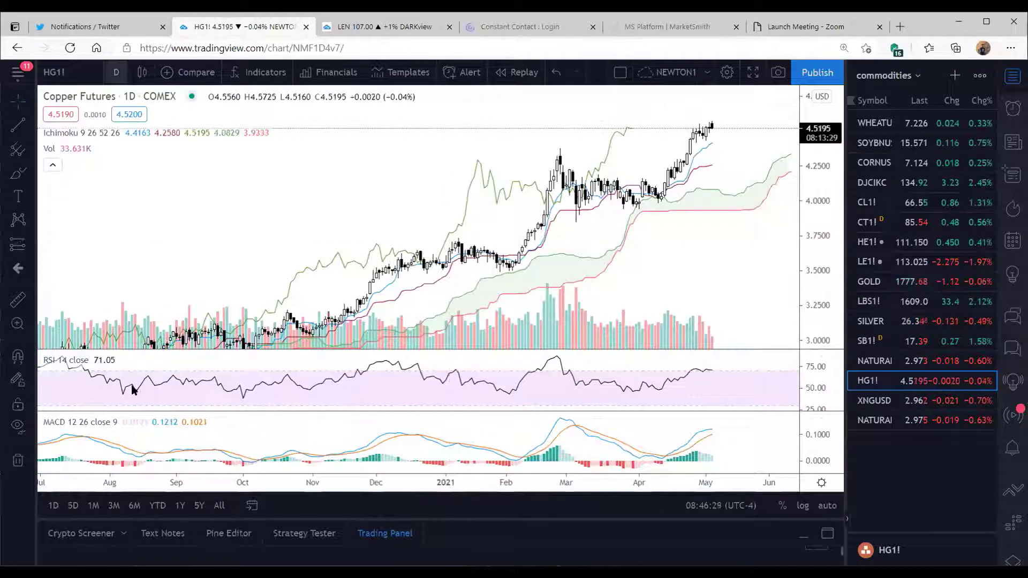
pyautogui.click(160, 482)
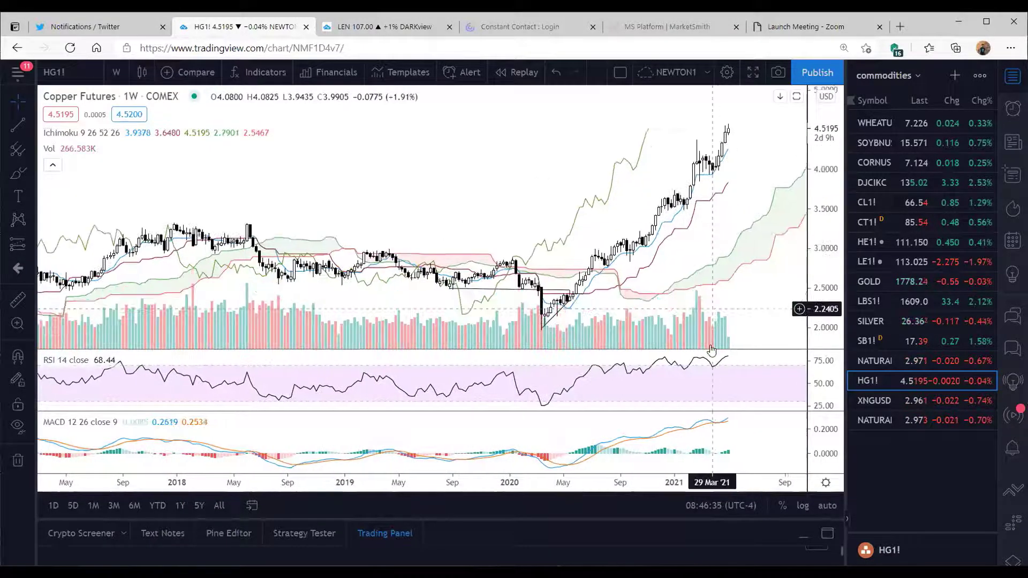
pyautogui.moveTo(718, 348); pyautogui.dragTo(718, 312)
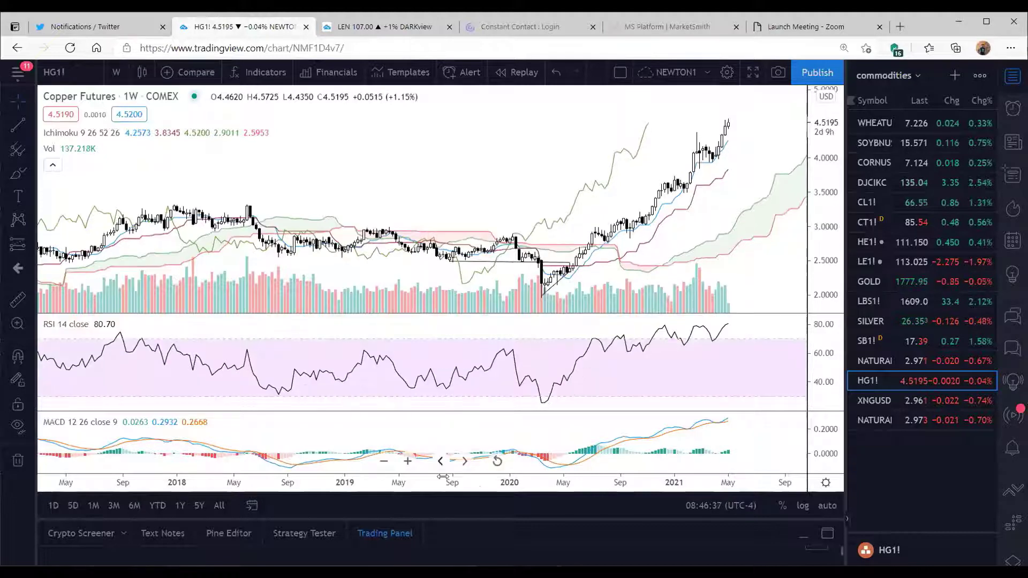
# - Compress the time axis and pan so the weekly copper chart spans 2018 to 2021
pyautogui.moveTo(602, 482); pyautogui.dragTo(510, 482)
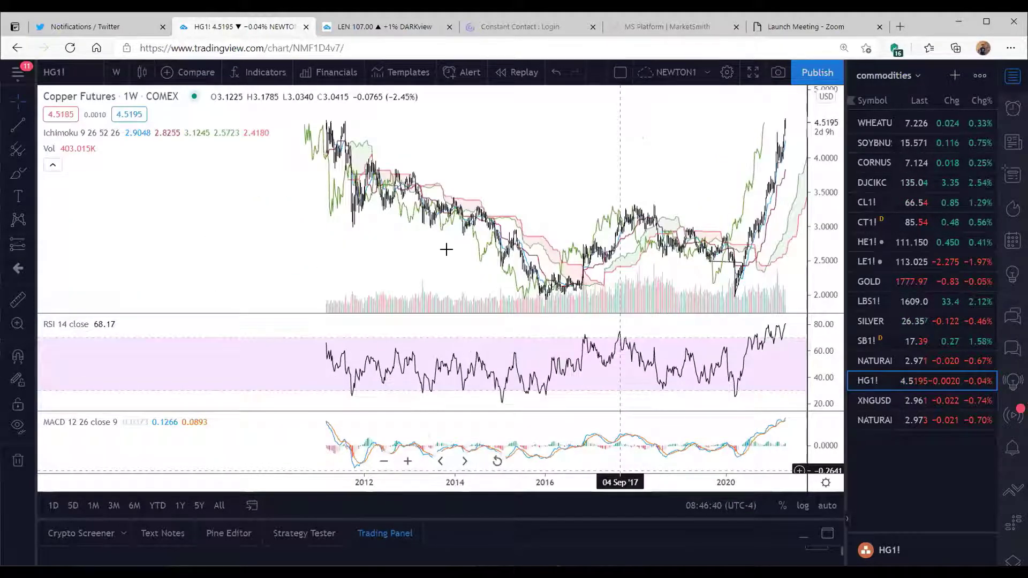
pyautogui.scroll(-5, 381, 141)
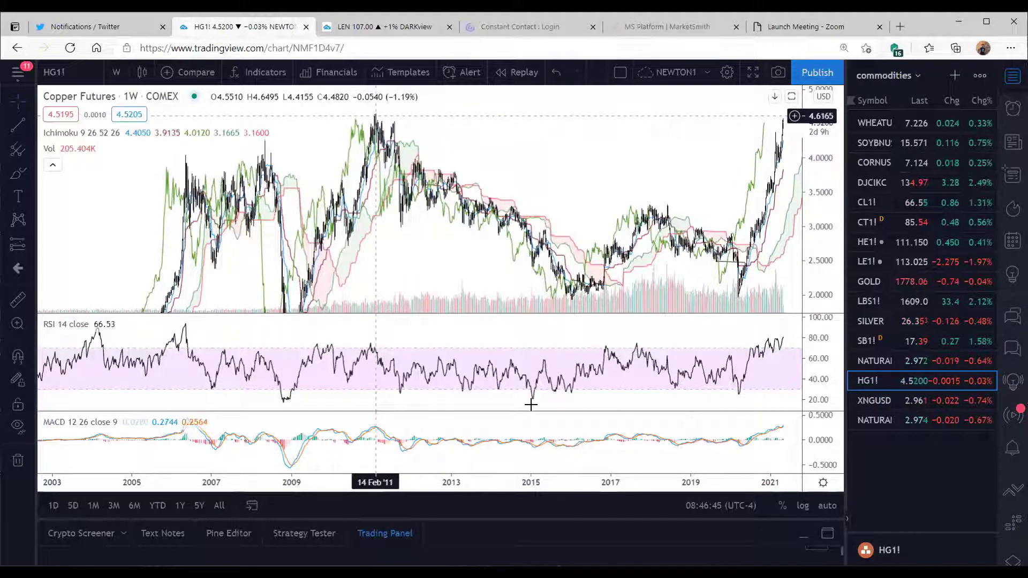
pyautogui.scroll(4, 450, 496)
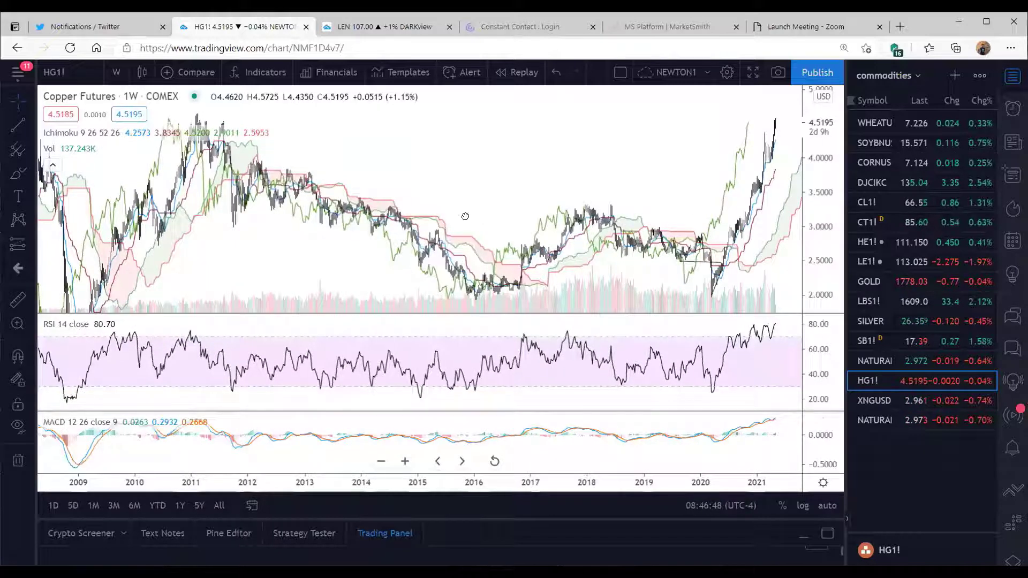
pyautogui.hscroll(1, 481, 212)
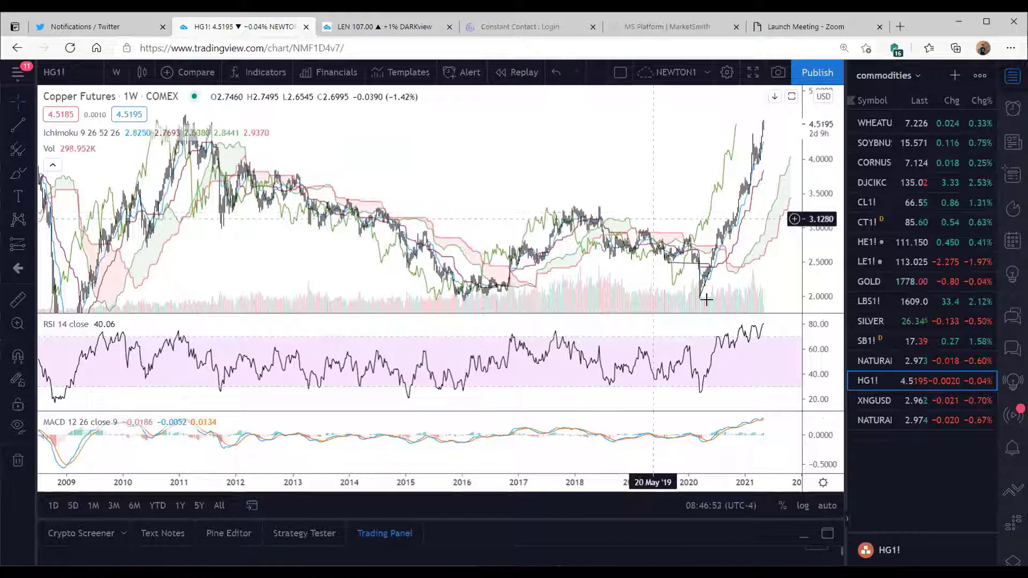
pyautogui.scroll(5, 434, 473)
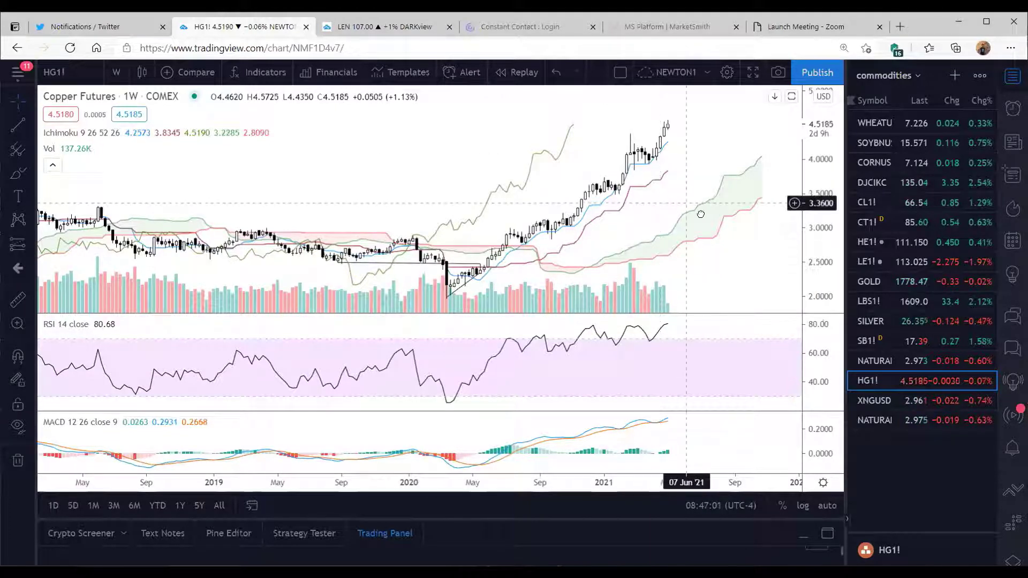
pyautogui.moveTo(728, 214); pyautogui.dragTo(773, 216)
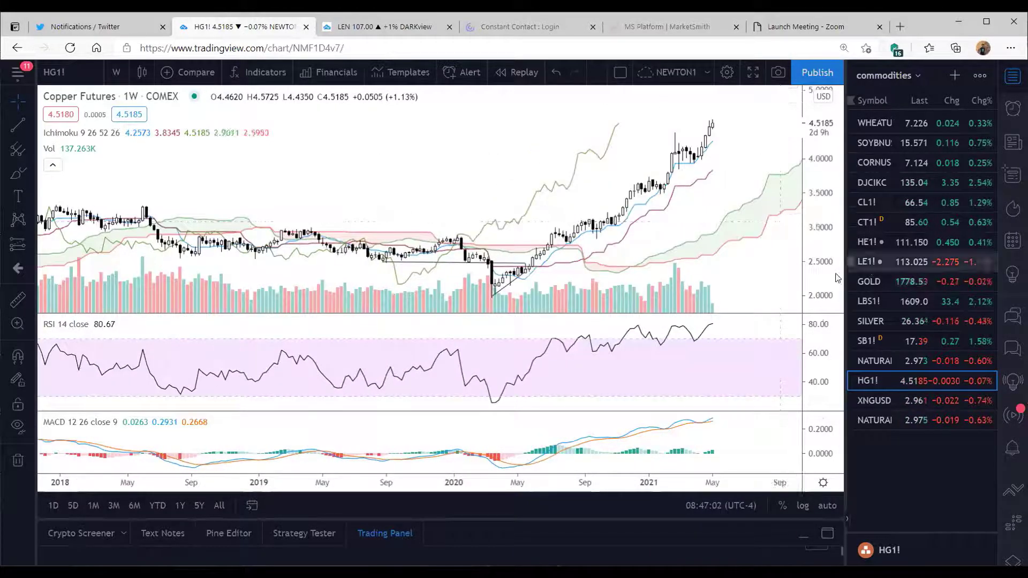
pyautogui.hscroll(-2, 760, 276)
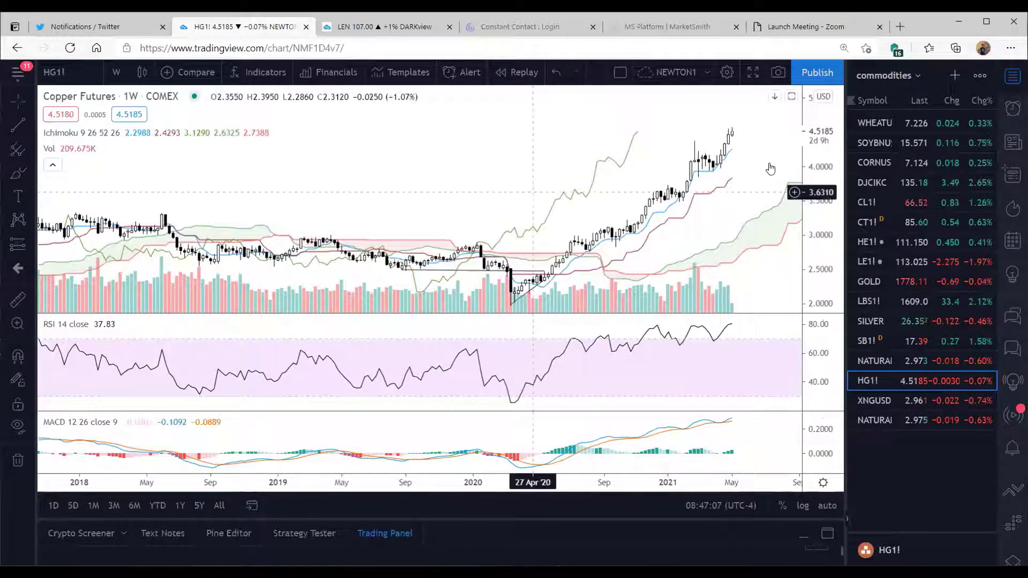
# - Load Light Crude Oil Futures (CL1!) on 1-hour bars with the price scale fitted to the candles
pyautogui.click(874, 202)
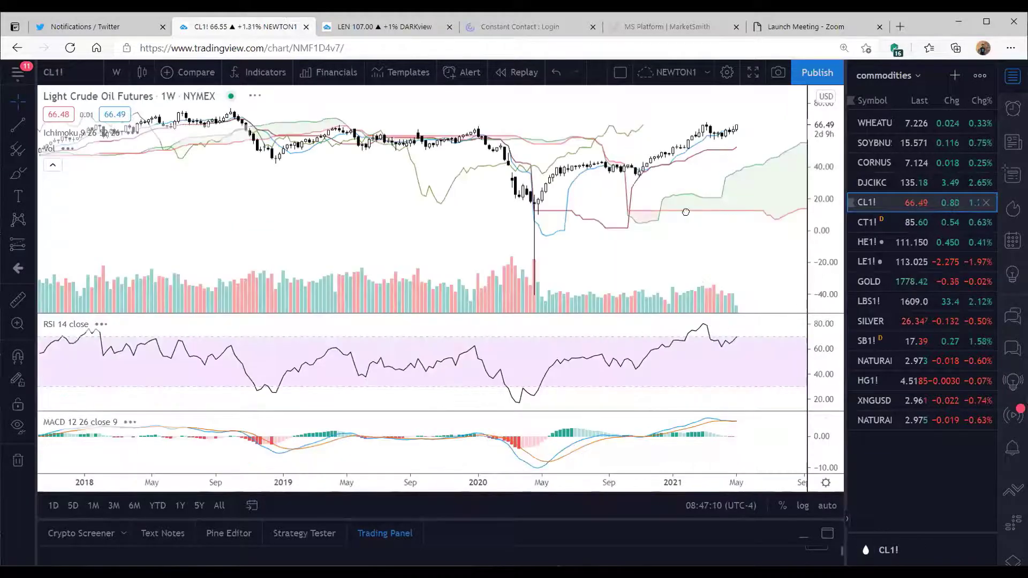
pyautogui.click(117, 79)
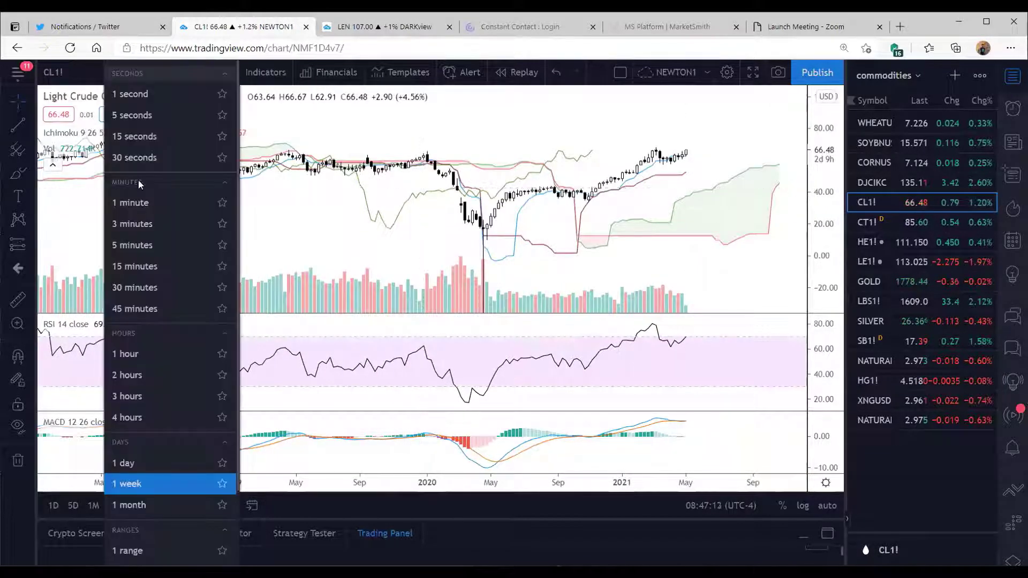
pyautogui.click(139, 351)
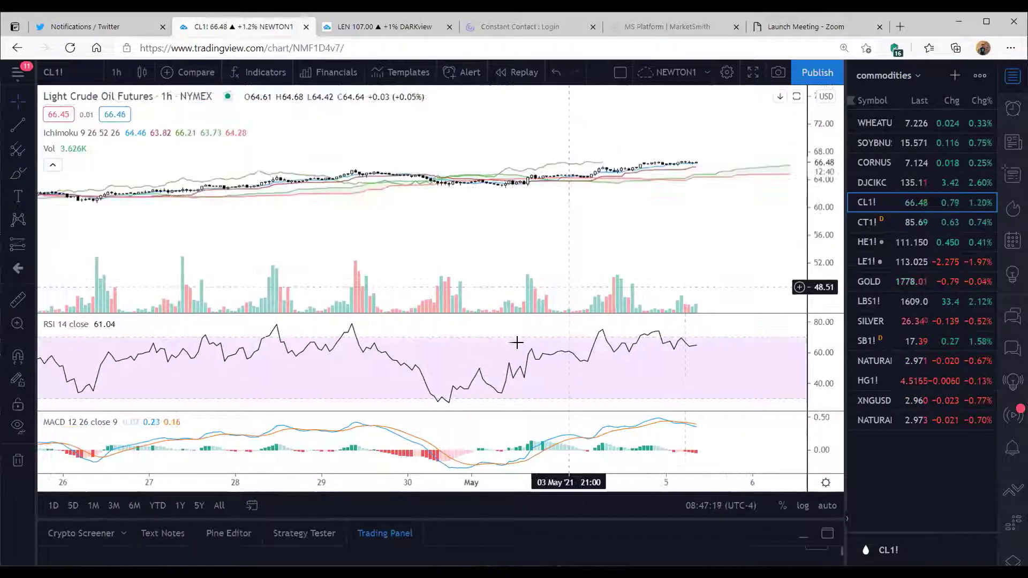
pyautogui.scroll(-5, 431, 477)
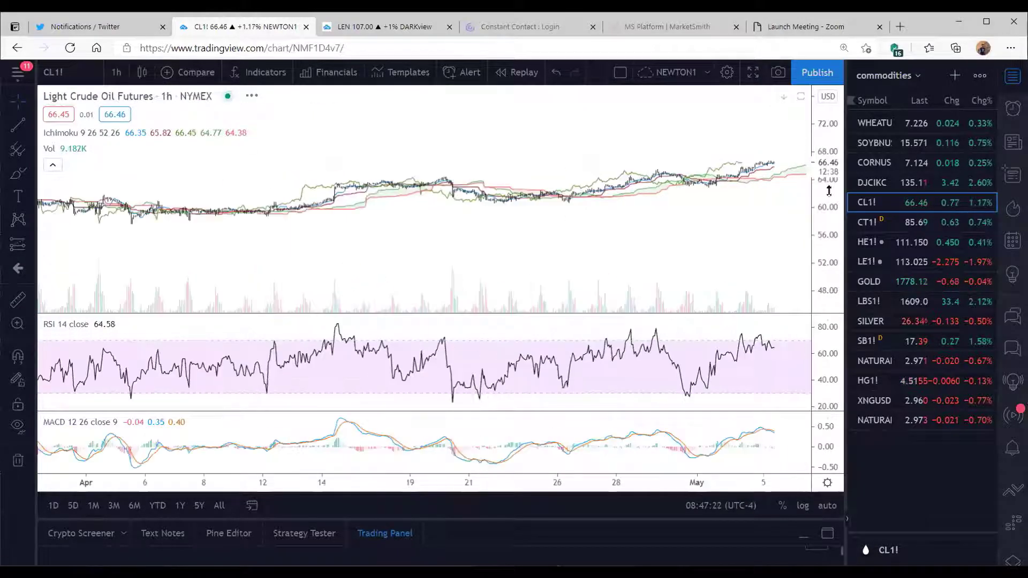
pyautogui.doubleClick(834, 104)
pyautogui.moveTo(657, 218); pyautogui.dragTo(618, 291)
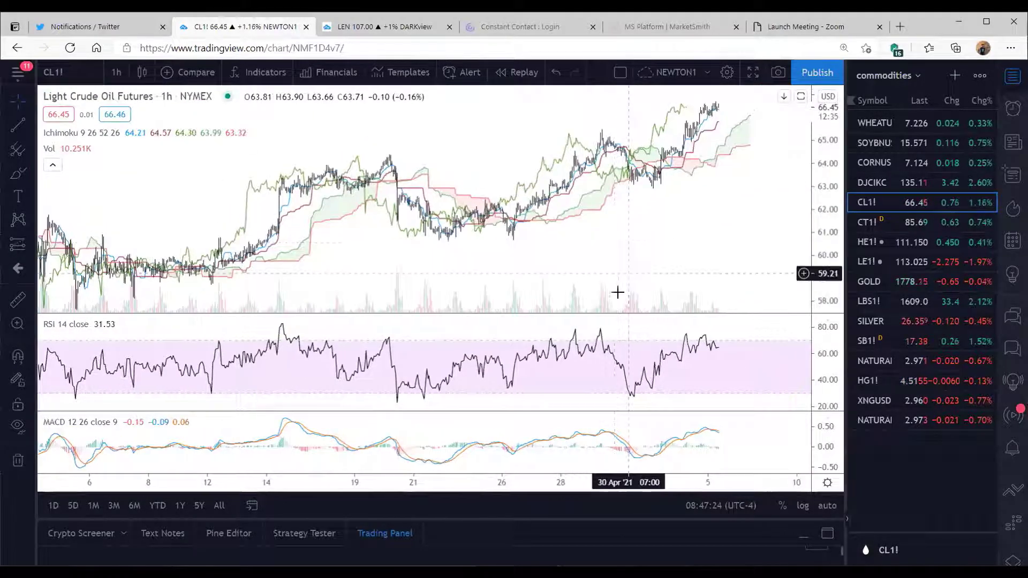
pyautogui.click(118, 72)
# - Switch the crude oil chart to 4-hour bars, zoomed and panned toward the latest bars
pyautogui.click(152, 416)
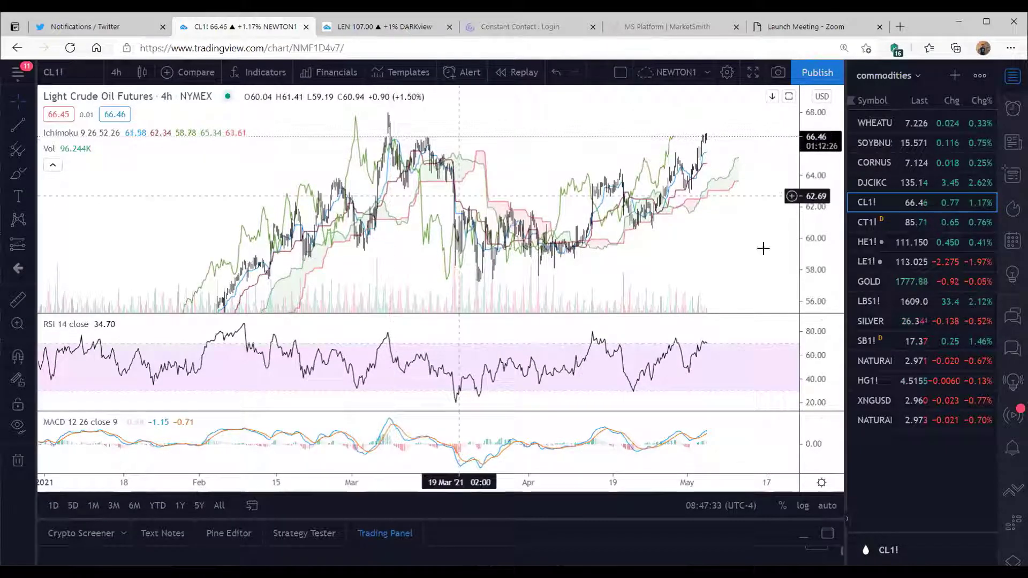
pyautogui.scroll(1, 527, 482)
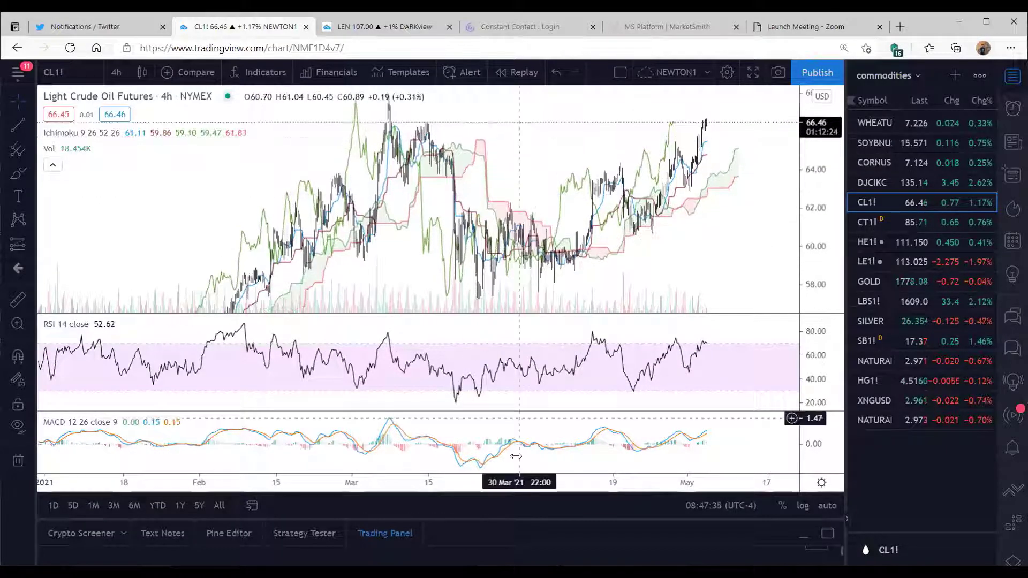
pyautogui.scroll(1, 419, 485)
pyautogui.scroll(1, 421, 488)
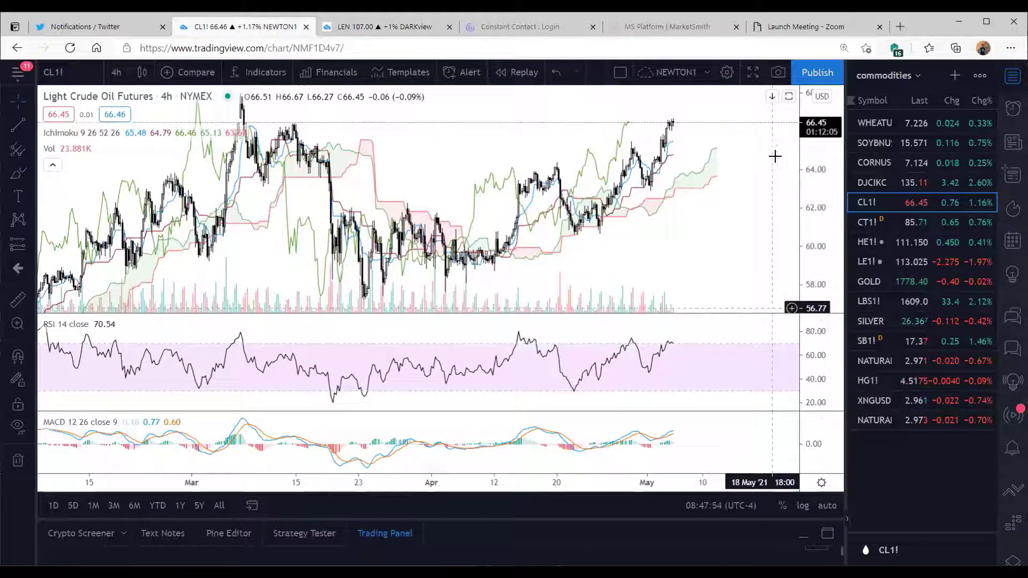
pyautogui.moveTo(732, 175); pyautogui.dragTo(717, 176)
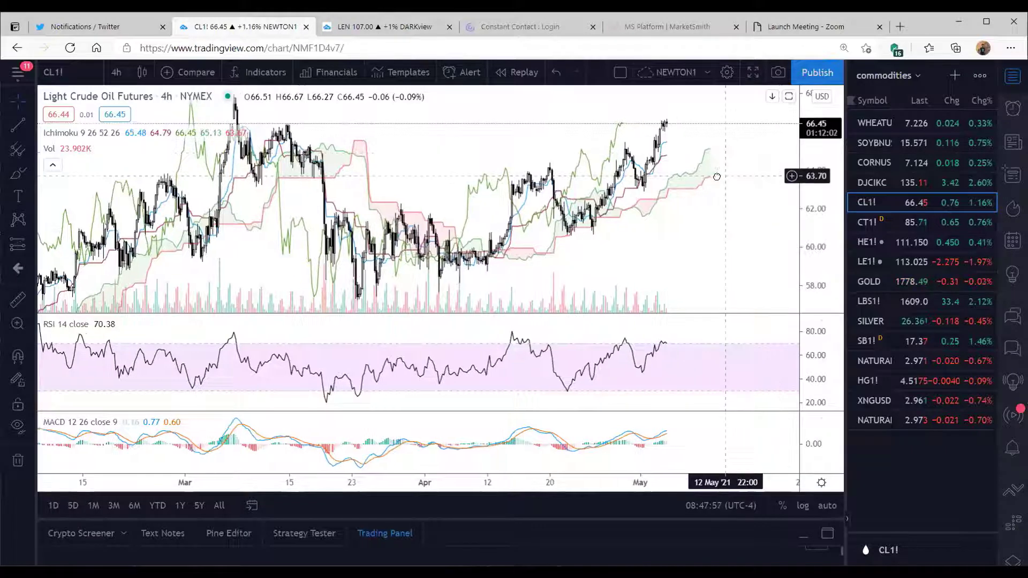
pyautogui.moveTo(654, 212); pyautogui.dragTo(672, 213)
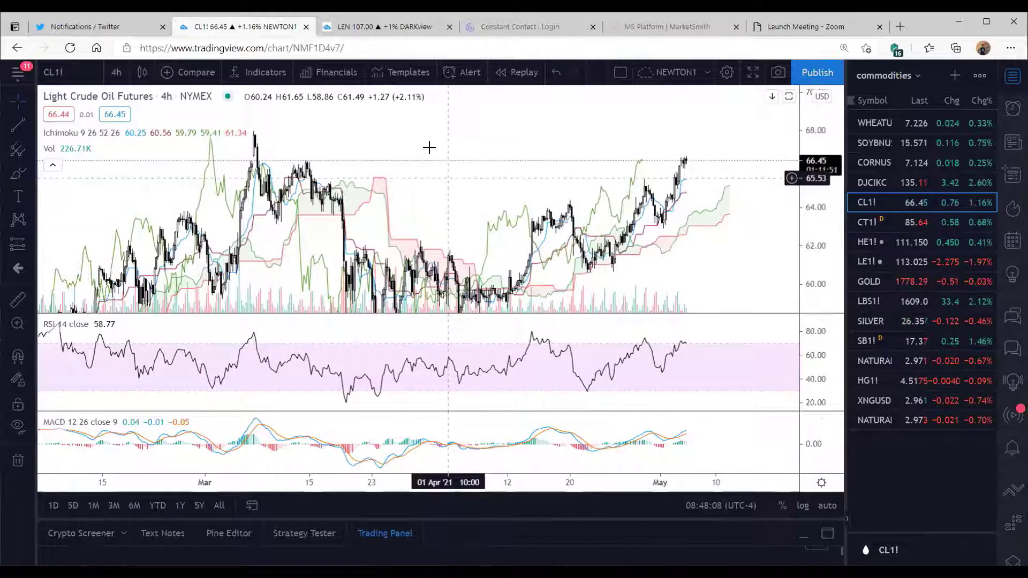
pyautogui.hscroll(2, 794, 218)
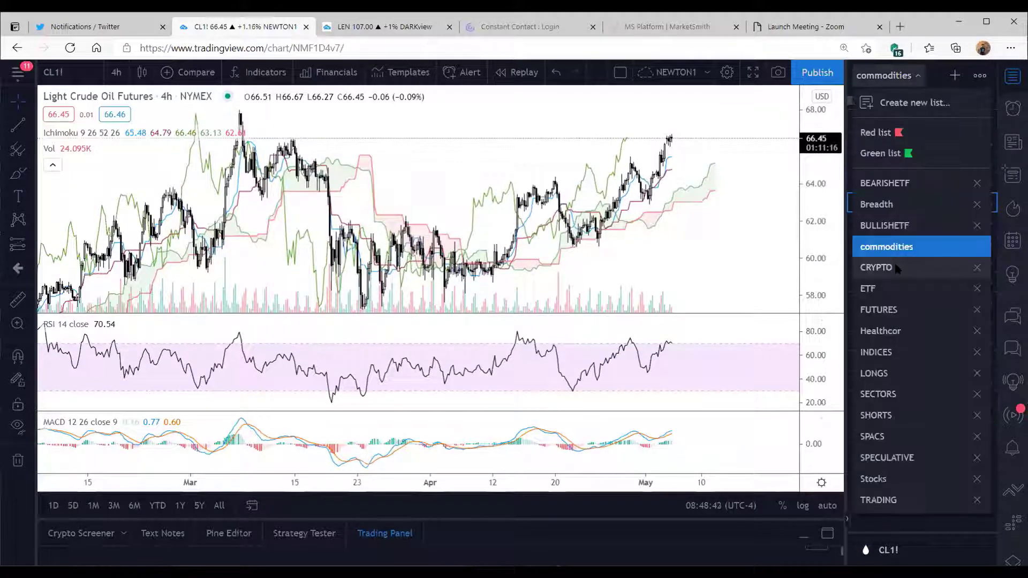
# - Load BTCUSD from the CRYPTO watchlist on daily candles, zoomed to late 2020–May 2021 with taller candles
pyautogui.click(893, 267)
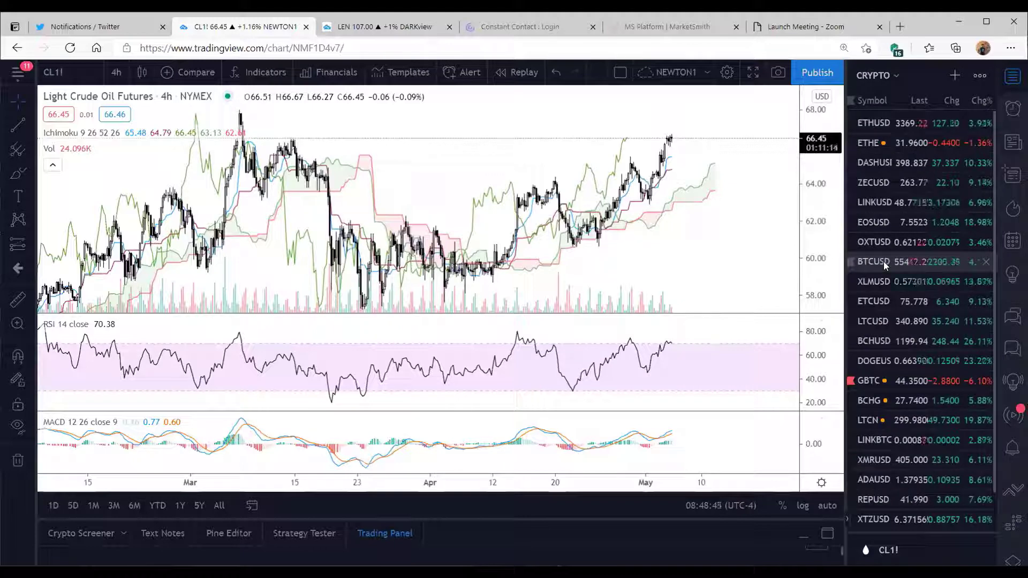
pyautogui.click(882, 262)
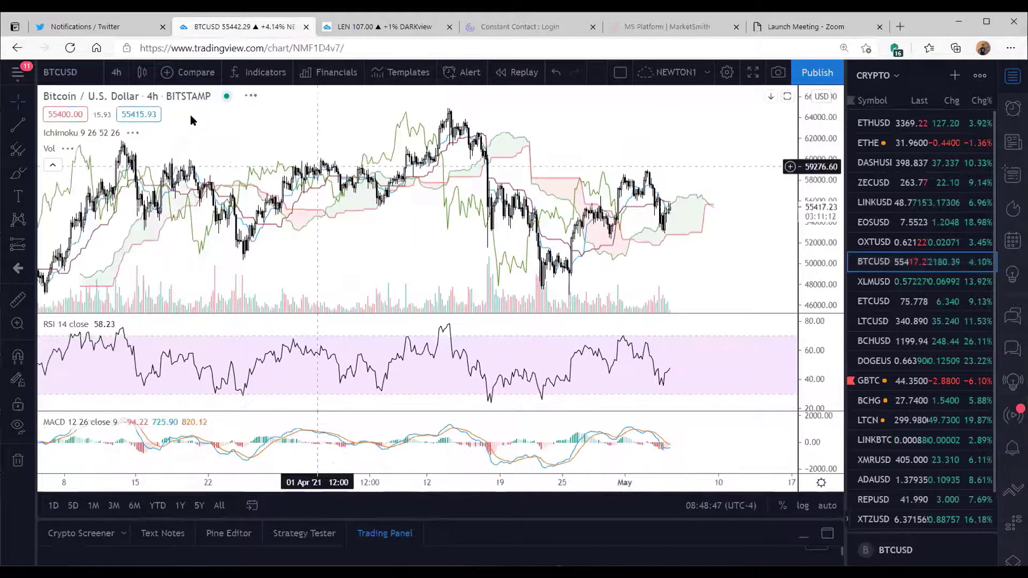
pyautogui.click(116, 73)
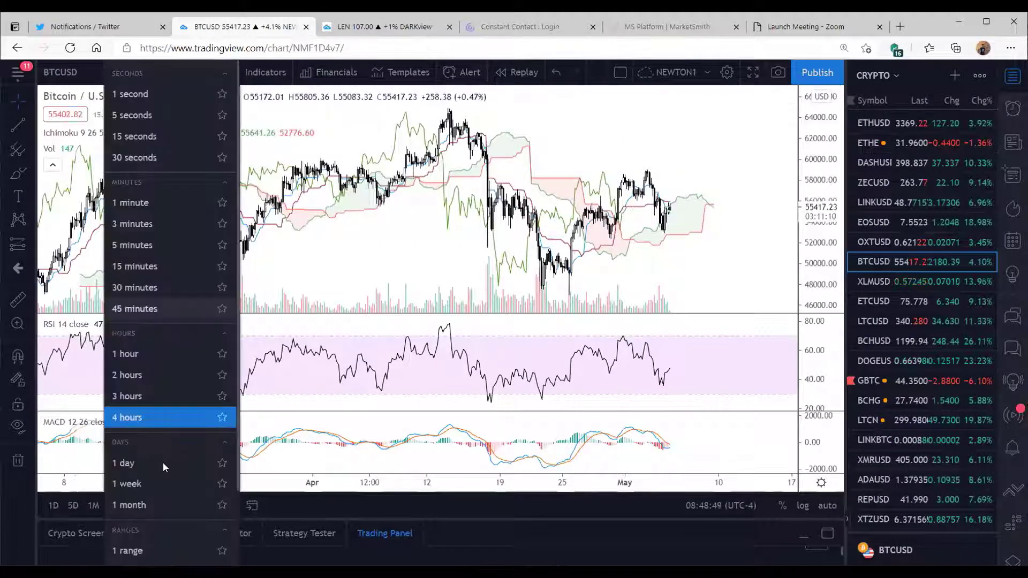
pyautogui.click(167, 459)
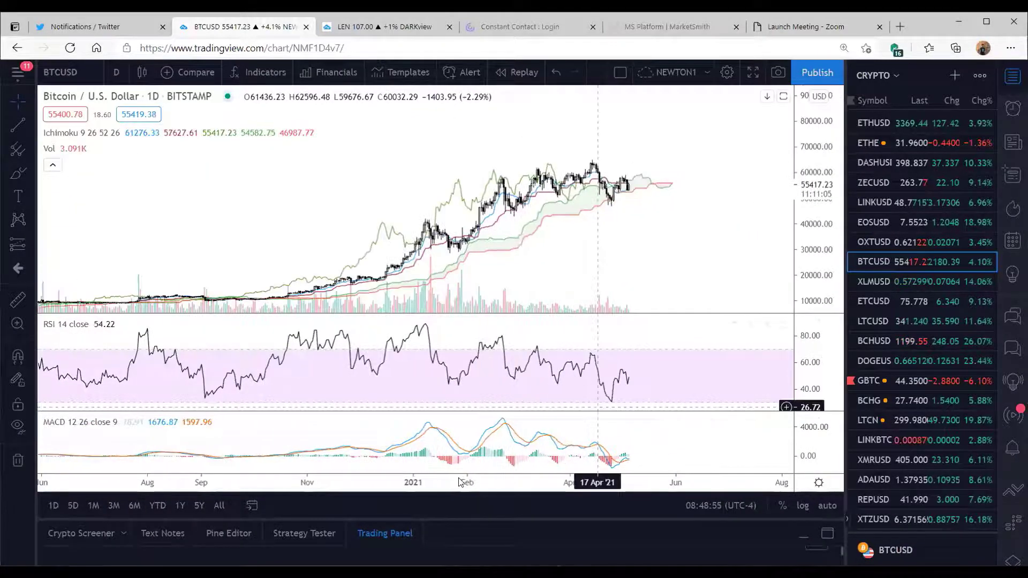
pyautogui.scroll(3, 776, 269)
pyautogui.moveTo(801, 234); pyautogui.dragTo(772, 241)
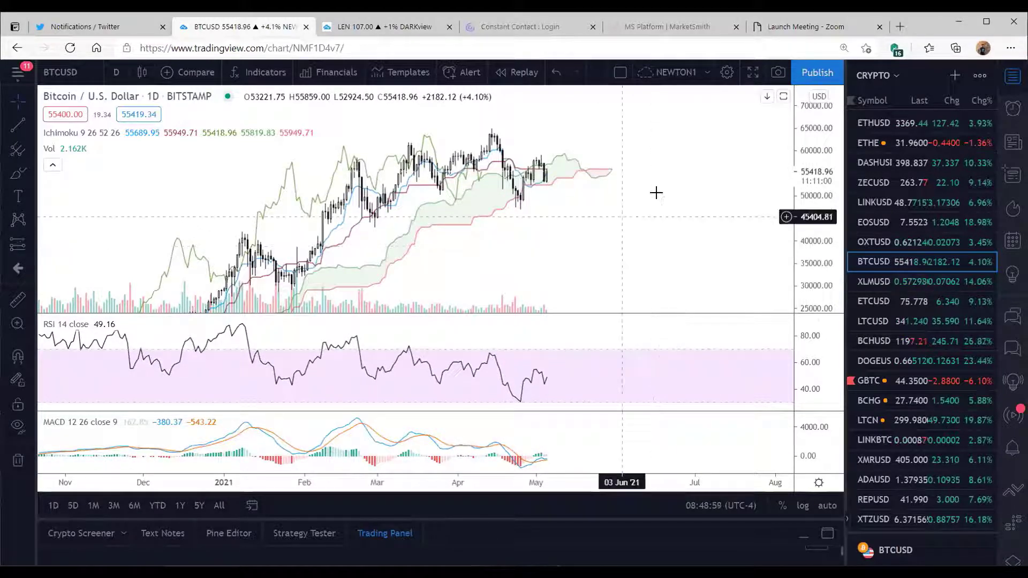
pyautogui.moveTo(628, 208); pyautogui.dragTo(657, 194)
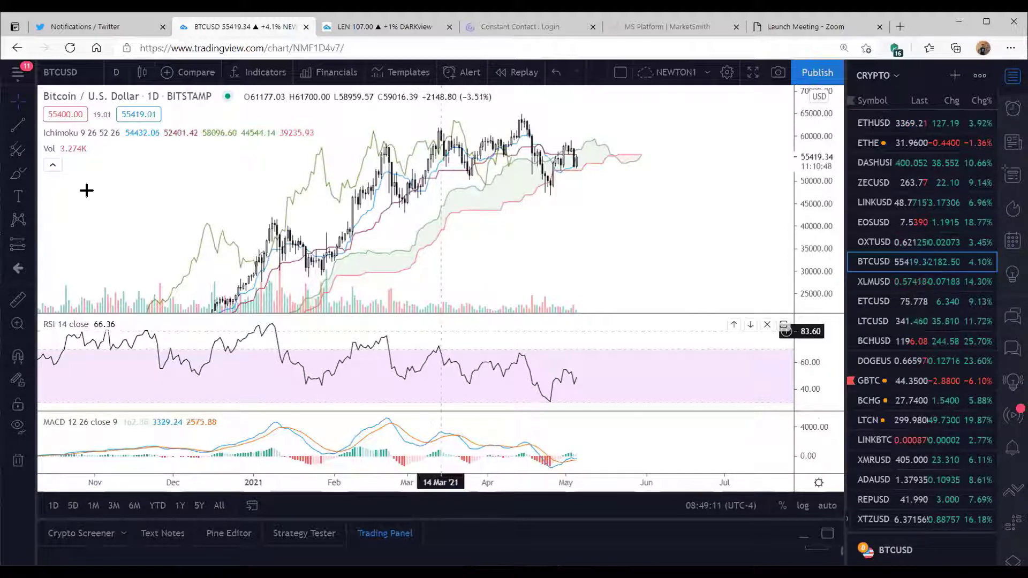
# - Draw a green trendline from the 23 Jan '21 low rising up-right through the spring price action
pyautogui.click(18, 126)
pyautogui.click(313, 271)
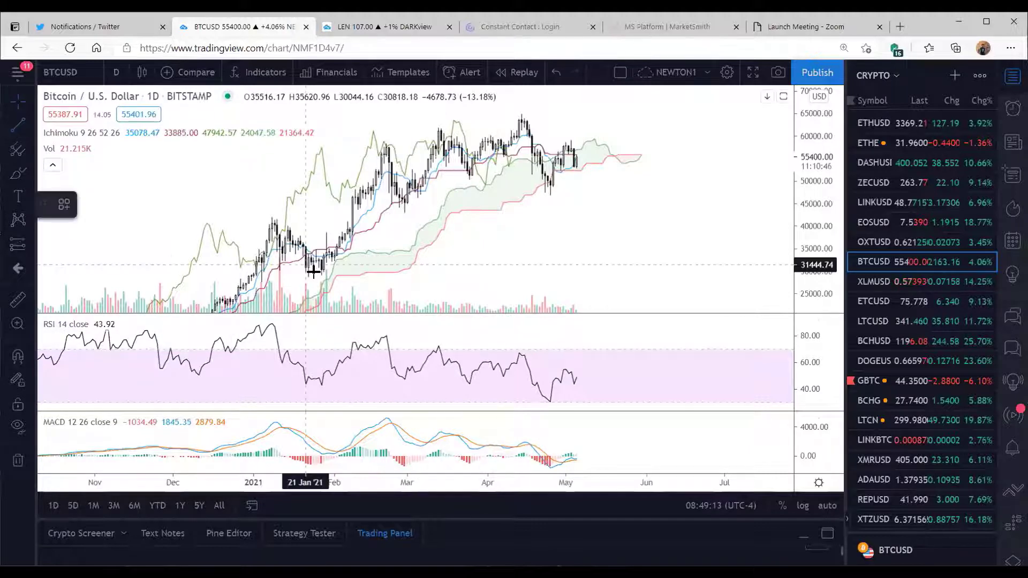
pyautogui.click(600, 114)
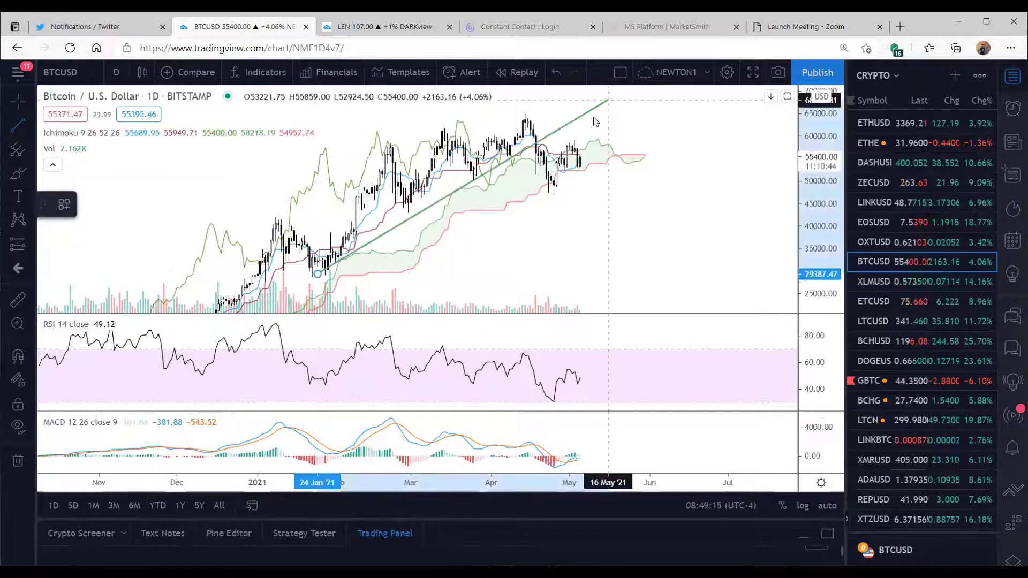
pyautogui.hscroll(-2, 720, 239)
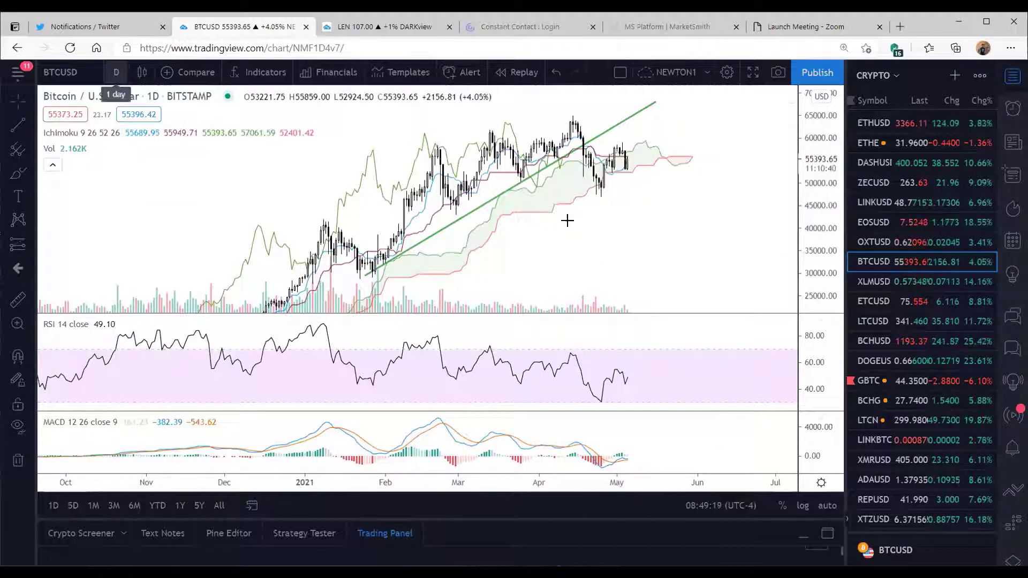
pyautogui.hscroll(-2, 650, 236)
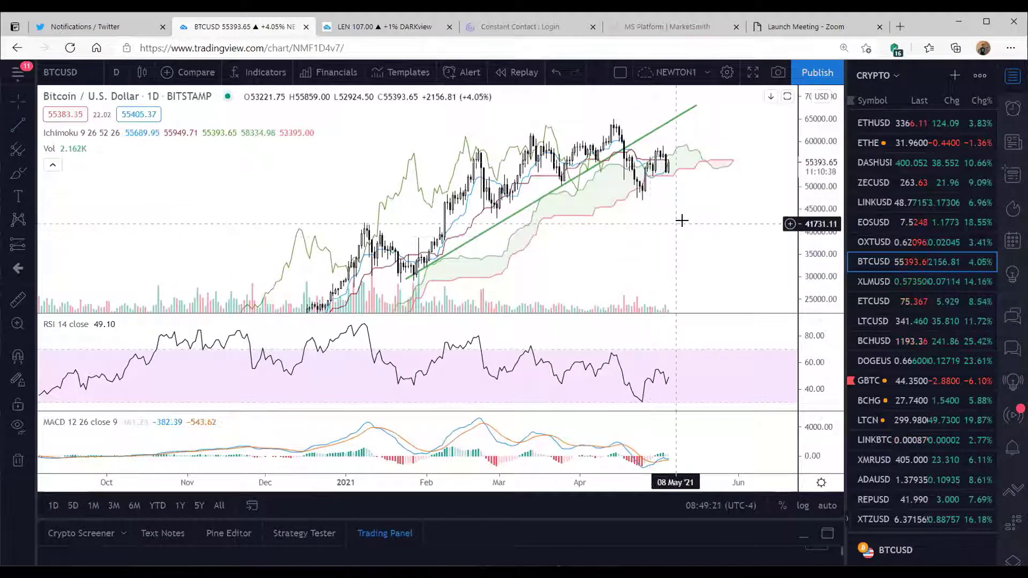
pyautogui.click(123, 81)
# - Switch Bitcoin to monthly bars and rescale the price and RSI panes to fit 2012–2022
pyautogui.click(128, 505)
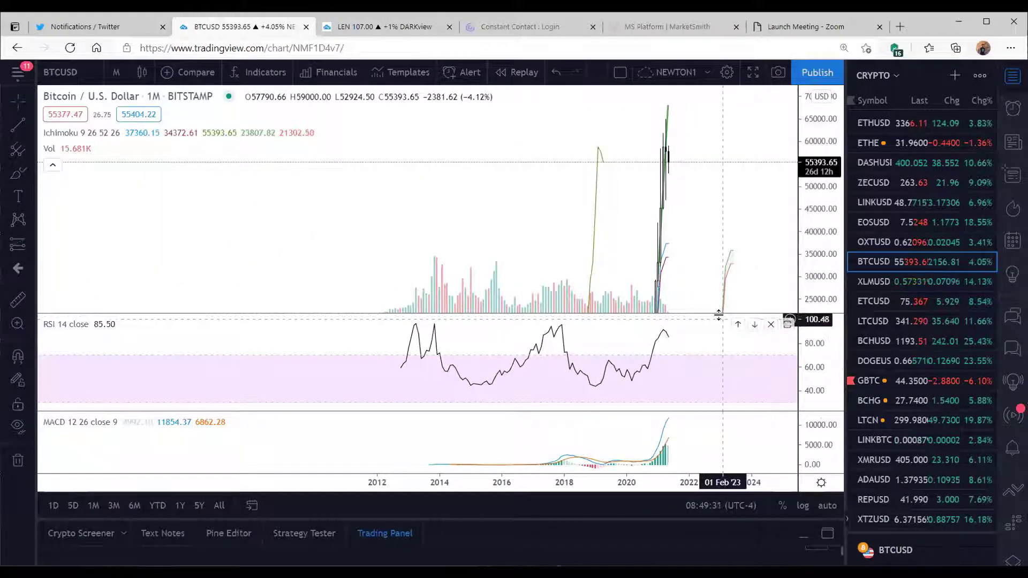
pyautogui.moveTo(724, 317); pyautogui.dragTo(724, 335)
pyautogui.moveTo(810, 123); pyautogui.dragTo(822, 285)
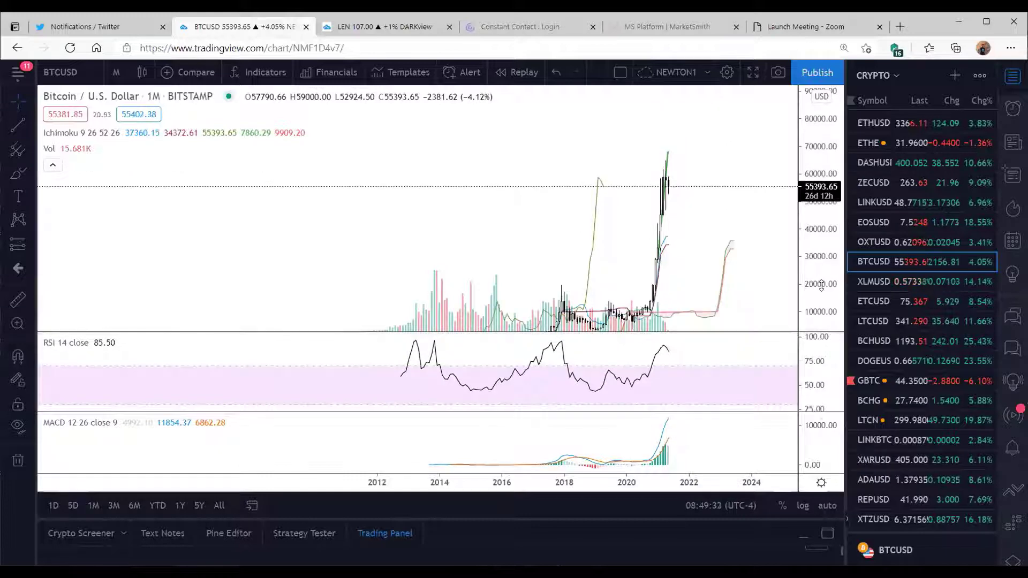
pyautogui.click(496, 462)
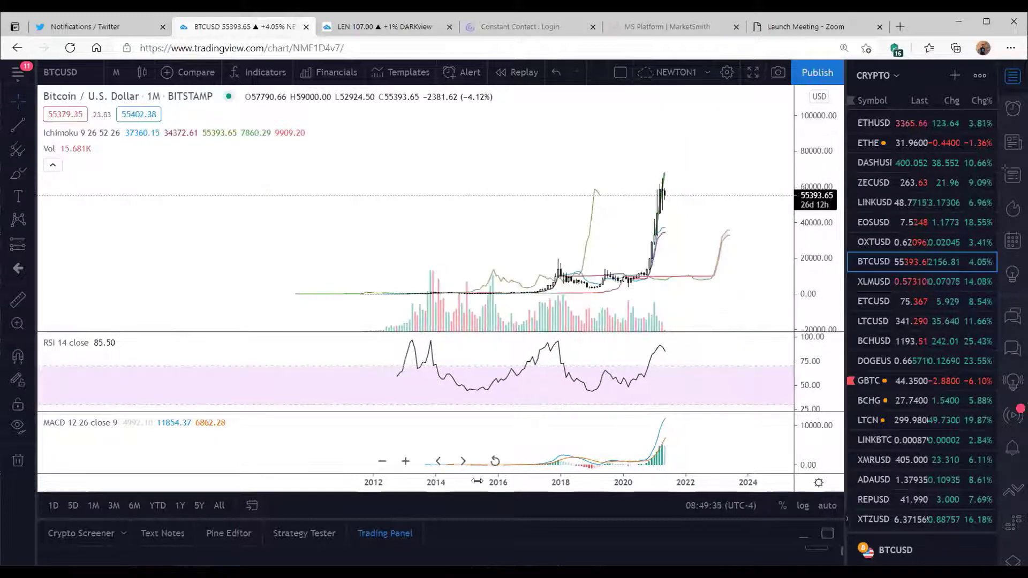
pyautogui.moveTo(459, 483); pyautogui.dragTo(615, 290)
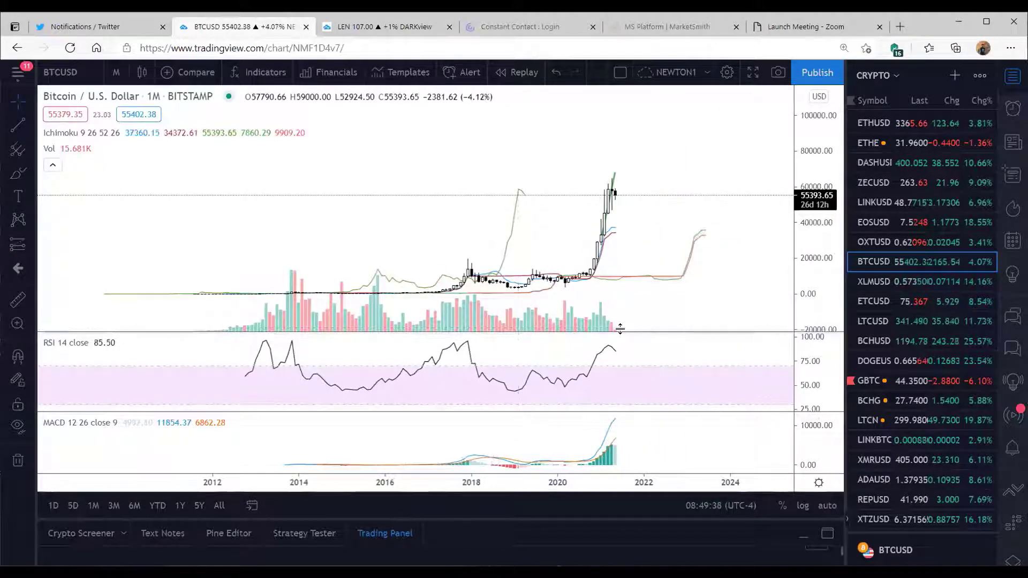
pyautogui.moveTo(807, 298); pyautogui.dragTo(809, 291)
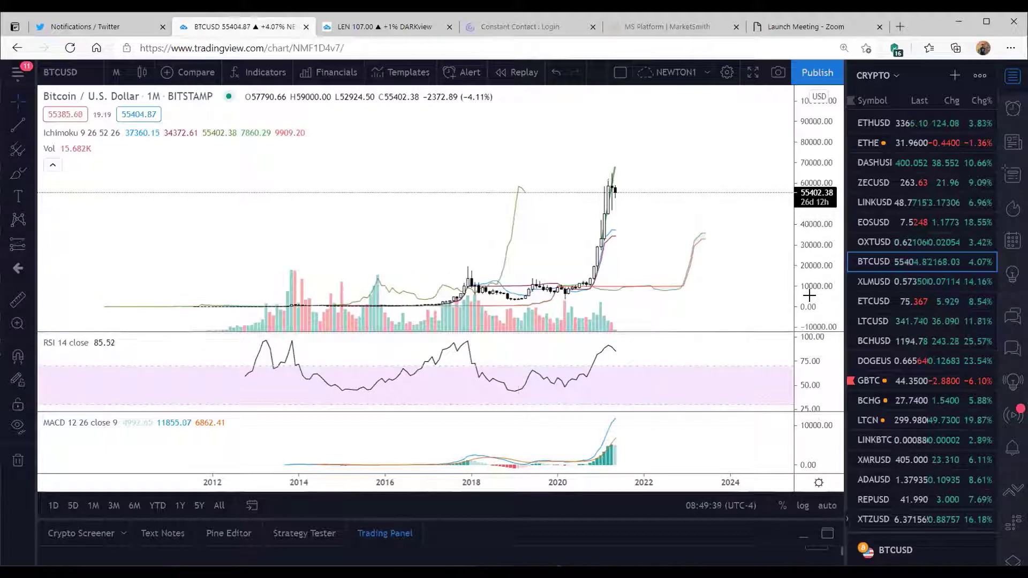
pyautogui.moveTo(735, 268); pyautogui.dragTo(757, 252)
pyautogui.doubleClick(811, 284)
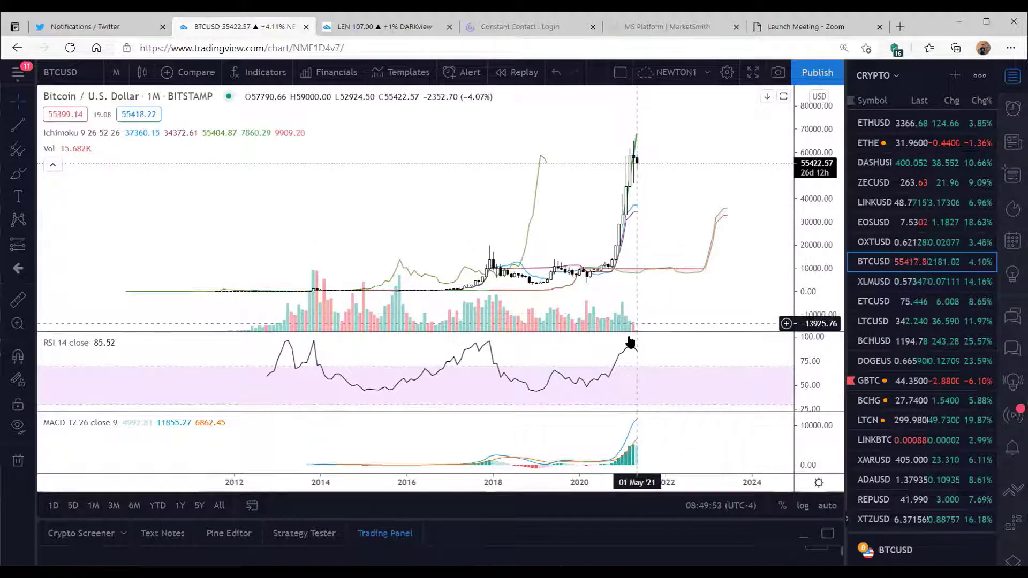
pyautogui.moveTo(811, 372); pyautogui.dragTo(809, 367)
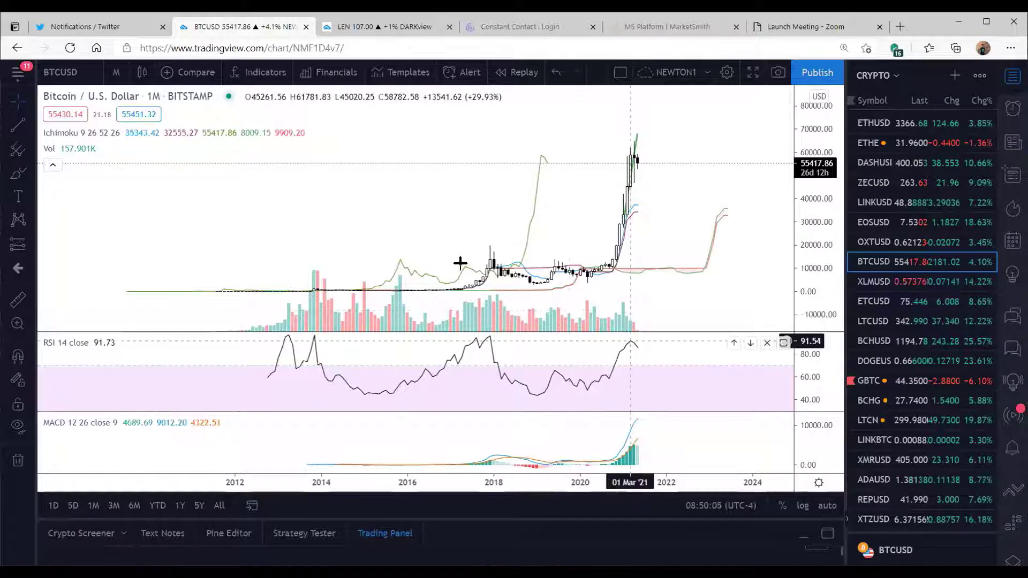
# - View the Bitcoin chart on 1-week bars
pyautogui.click(116, 71)
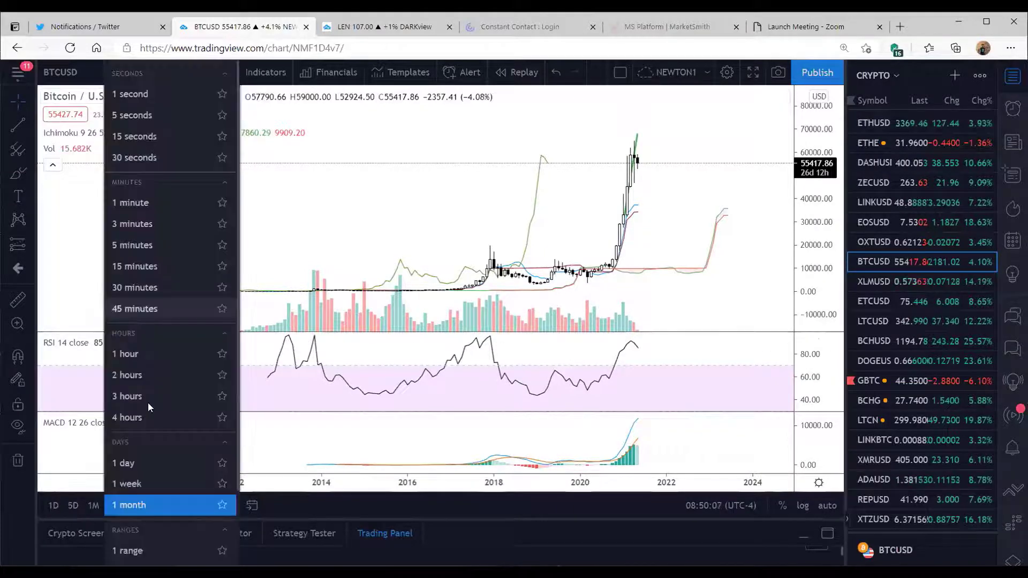
pyautogui.click(145, 481)
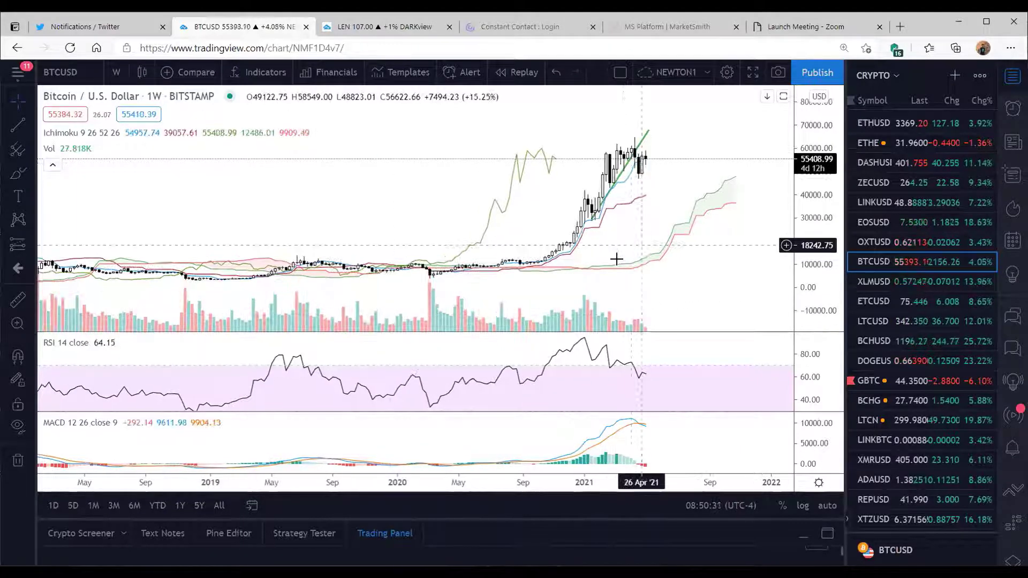
pyautogui.hscroll(-2, 621, 255)
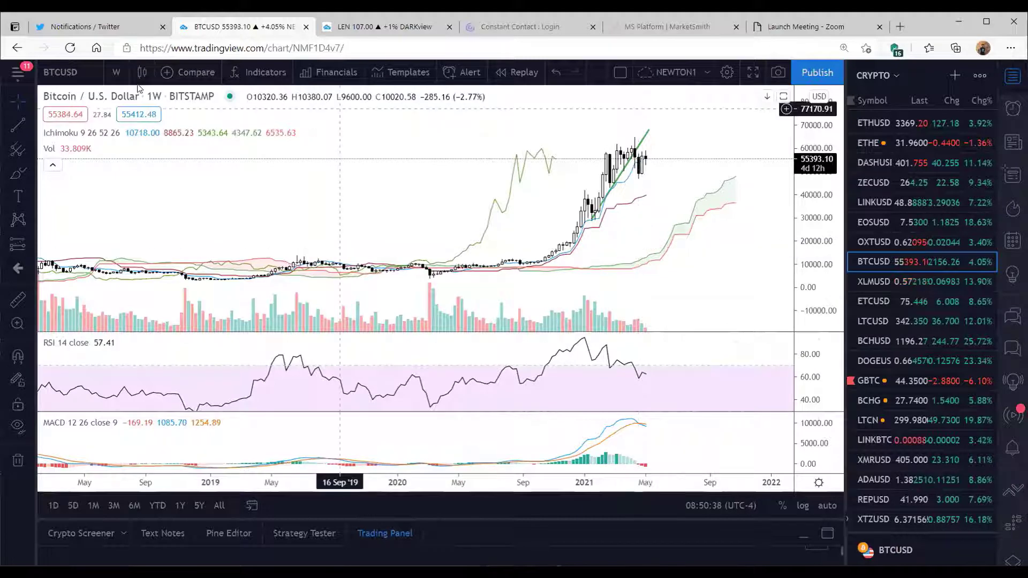
# - Return Bitcoin to daily candles via 1D, stretching the price axis around the green trendline
pyautogui.click(119, 75)
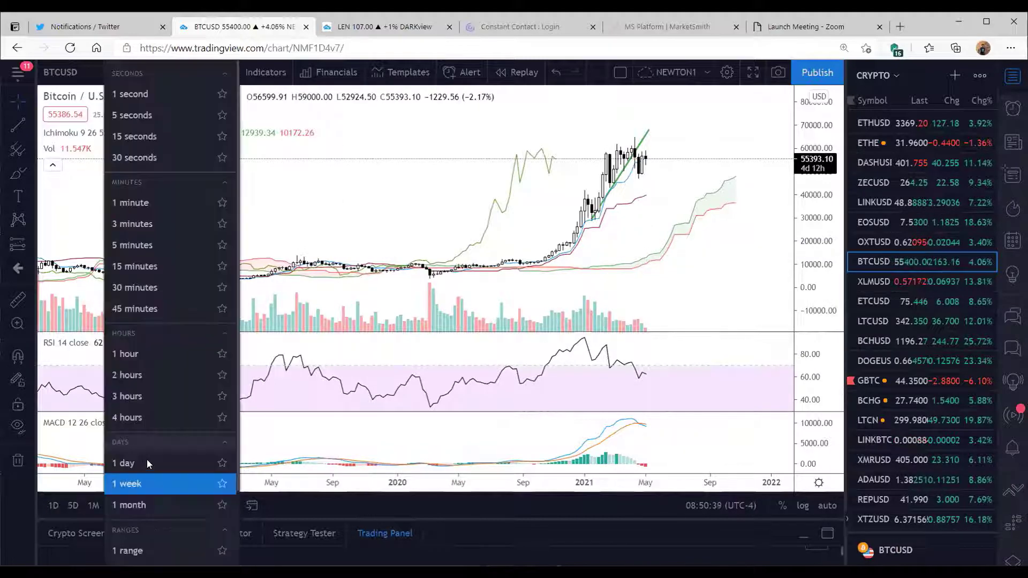
pyautogui.press('1')
pyautogui.press('d')
pyautogui.press('Return')
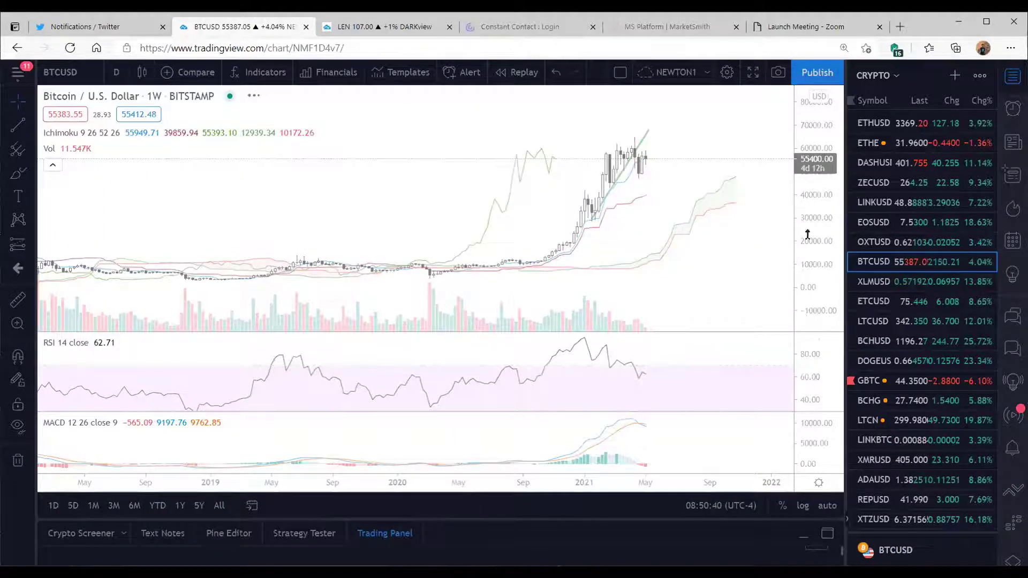
pyautogui.moveTo(804, 198); pyautogui.dragTo(690, 179)
pyautogui.hotkey('alt', 'r')
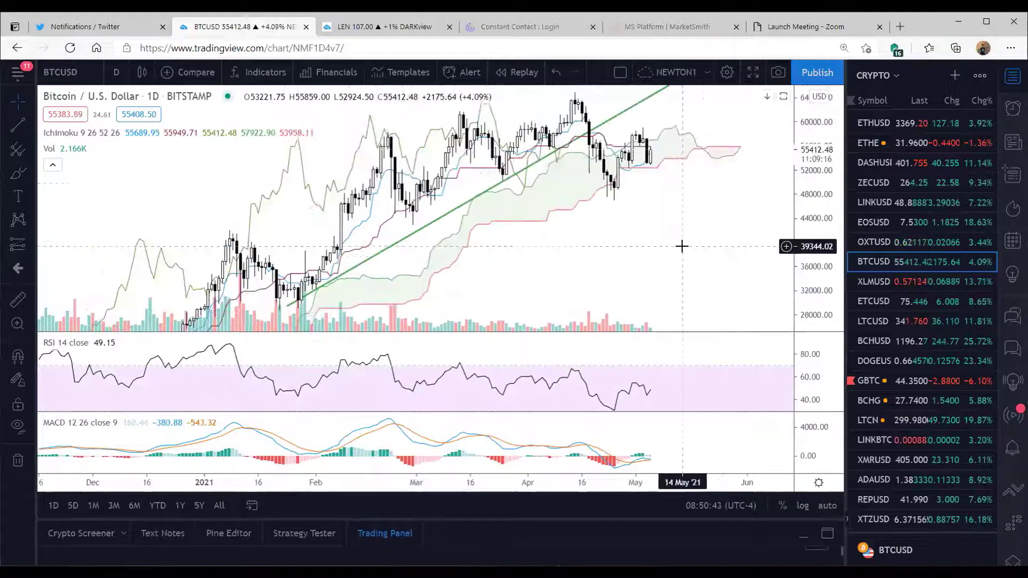
pyautogui.hscroll(2, 634, 194)
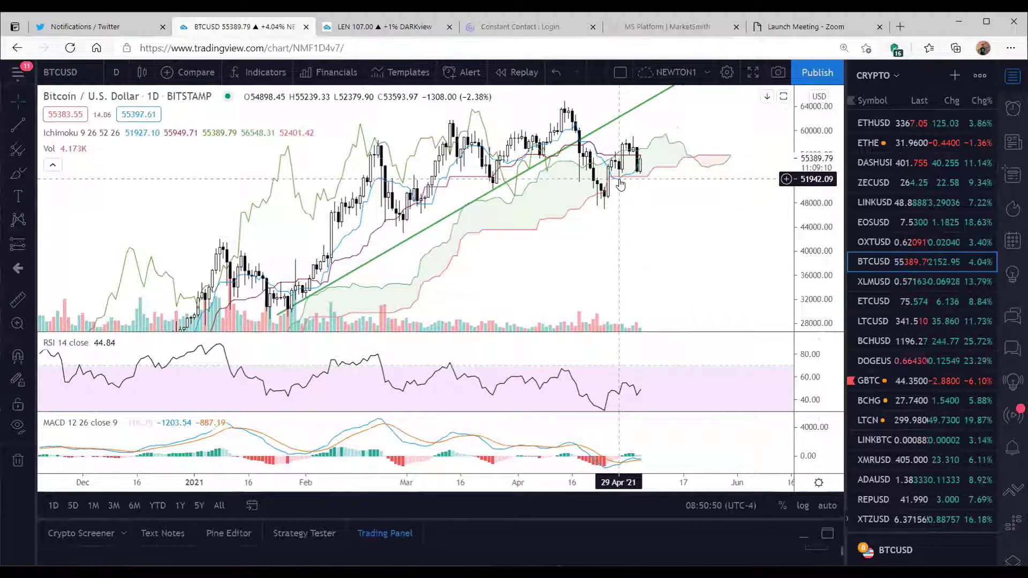
pyautogui.hscroll(-2, 627, 227)
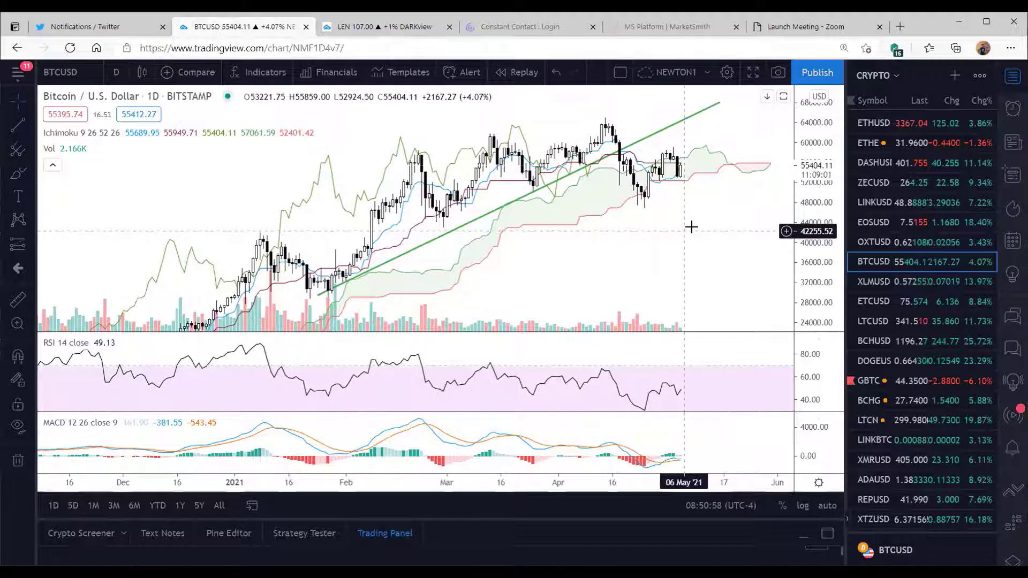
pyautogui.hscroll(-1, 691, 227)
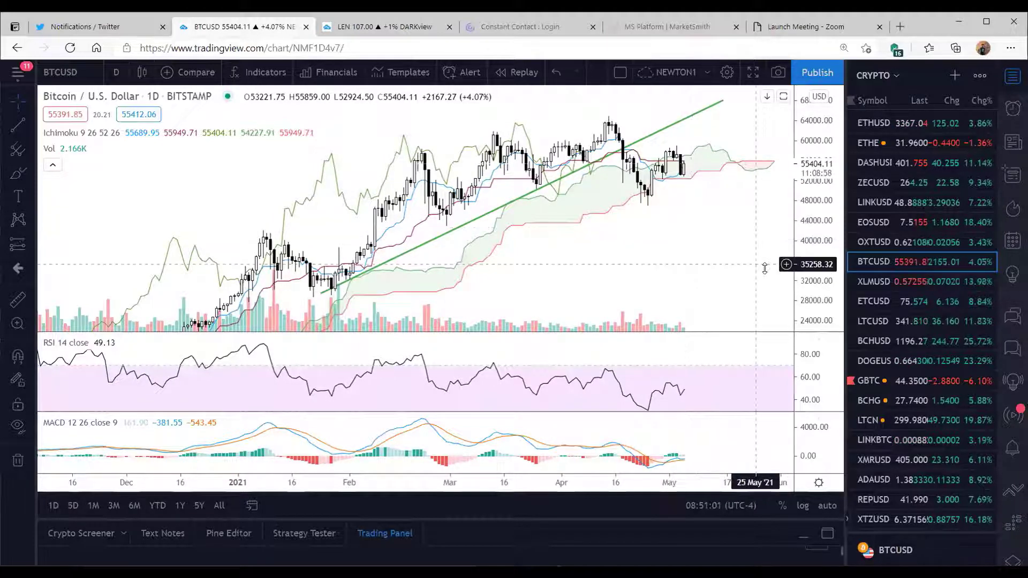
pyautogui.moveTo(793, 278); pyautogui.dragTo(794, 272)
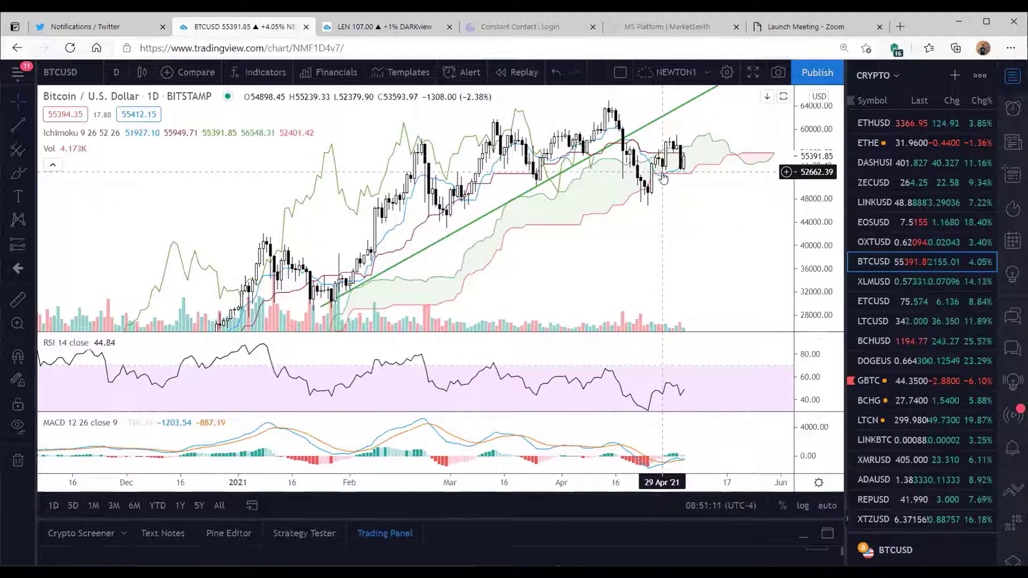
# - Glance at Ethereum ETHUSD, then load the Dogecoin DOGEUSD daily chart from the watchlist
pyautogui.click(863, 128)
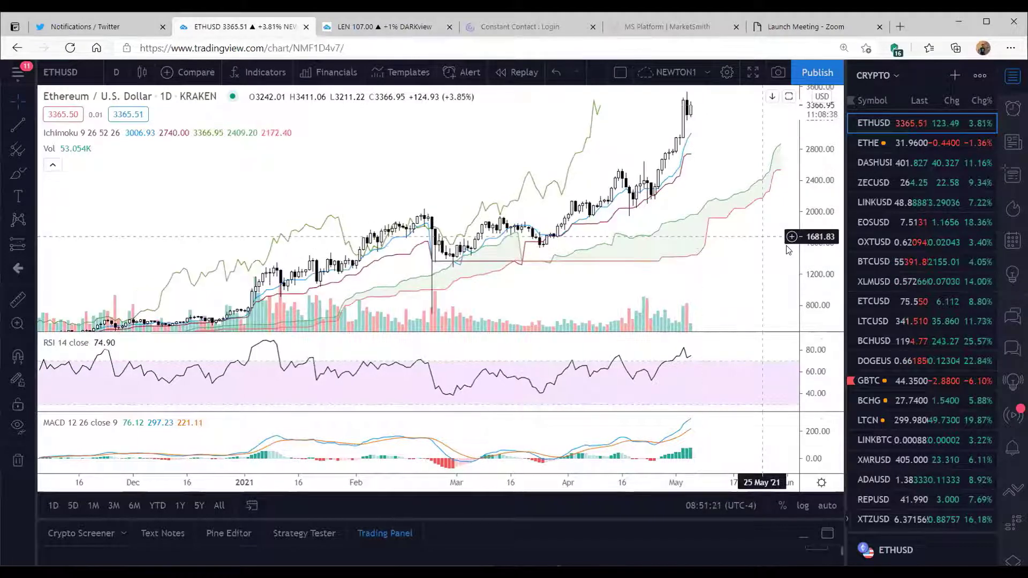
pyautogui.click(878, 362)
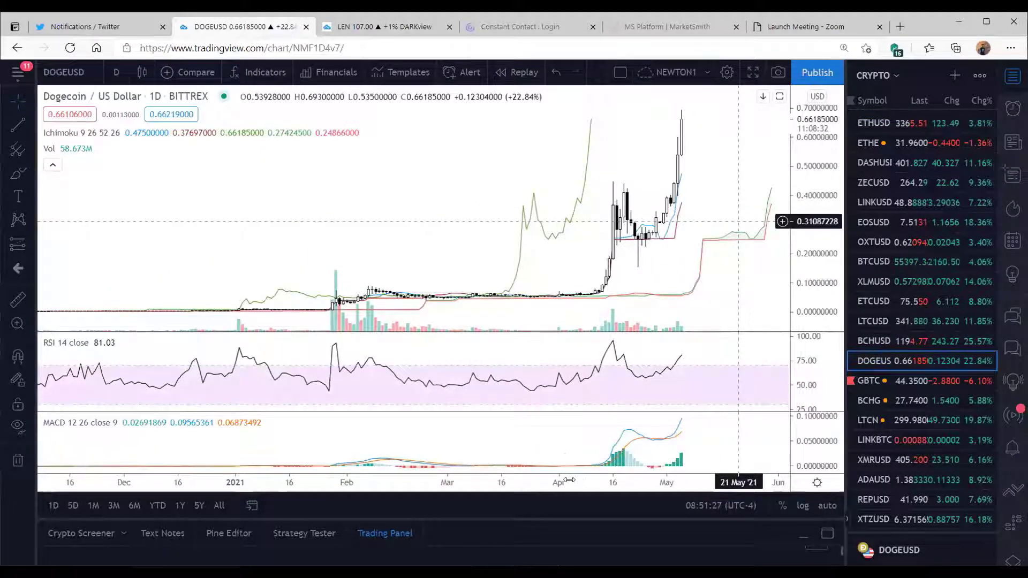
# - Pan the Dogecoin daily chart back so it spans January to May 2021
pyautogui.scroll(3, 604, 299)
pyautogui.hscroll(-2, 644, 308)
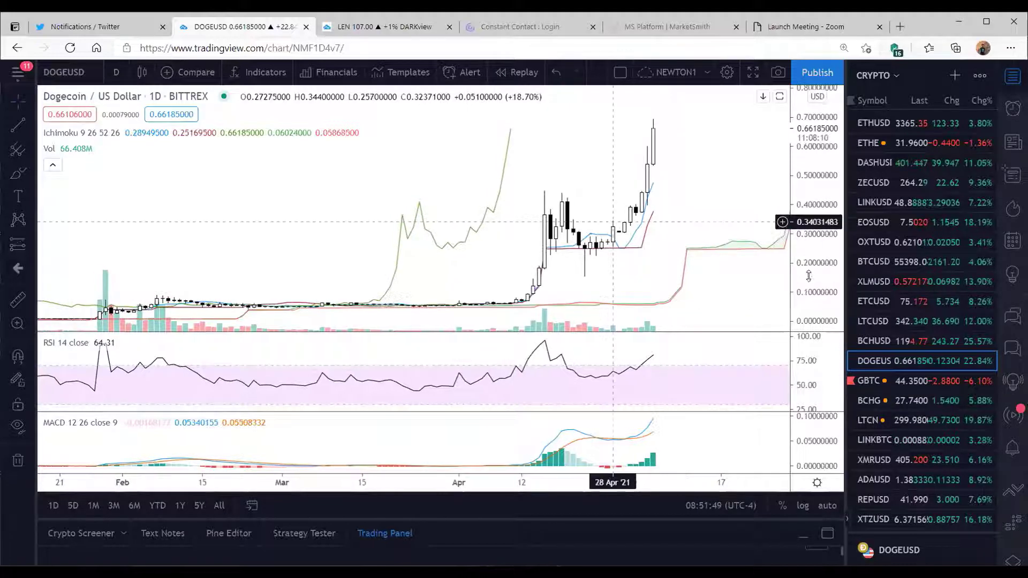
pyautogui.moveTo(614, 223); pyautogui.dragTo(739, 248)
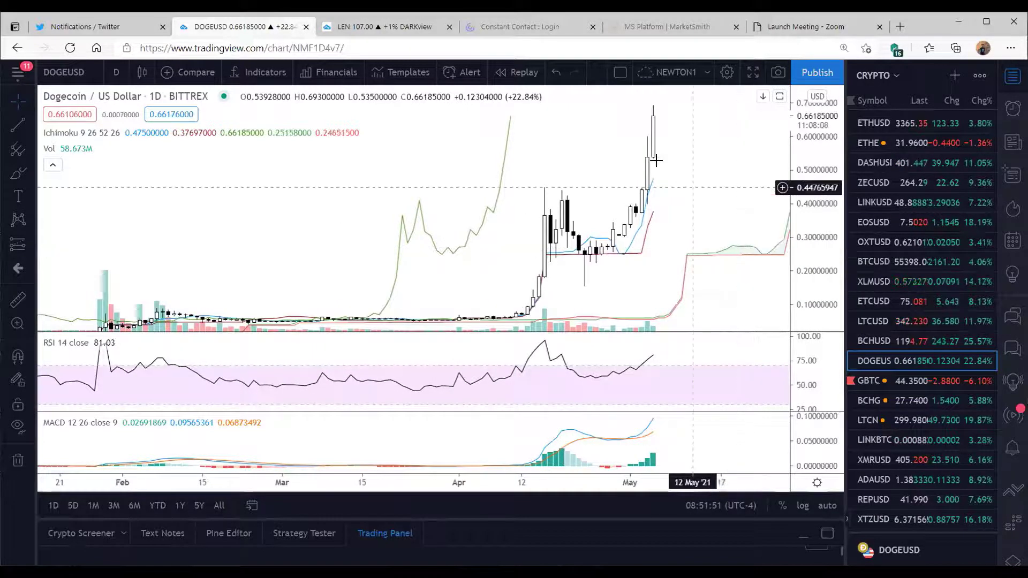
pyautogui.moveTo(681, 188); pyautogui.dragTo(679, 184)
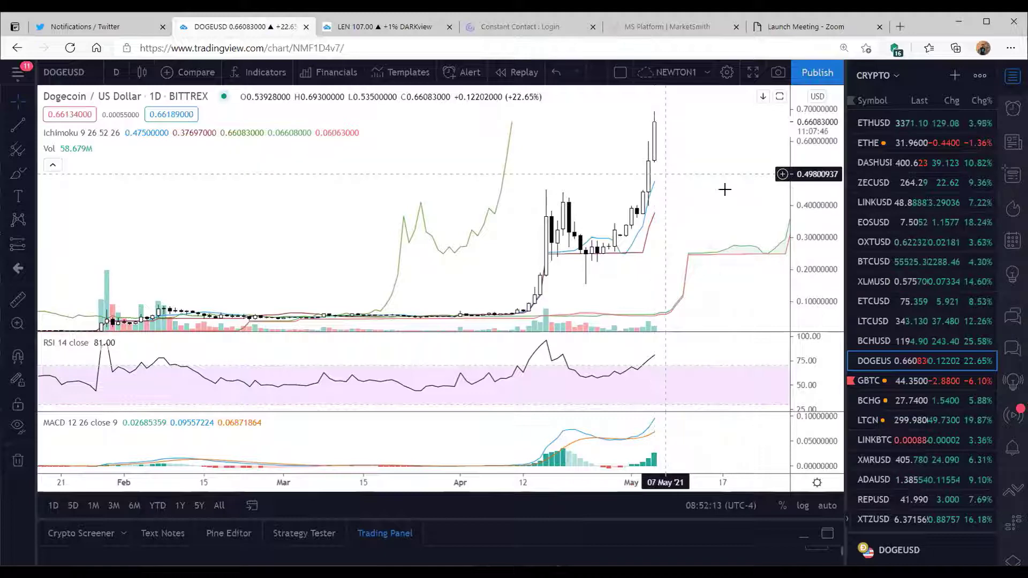
pyautogui.moveTo(772, 186); pyautogui.dragTo(794, 188)
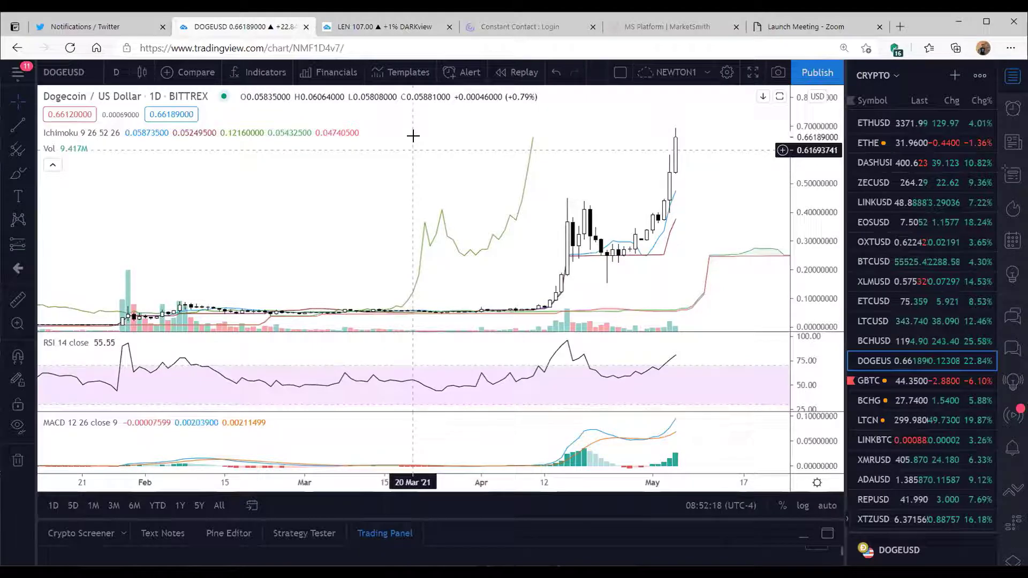
pyautogui.moveTo(432, 160); pyautogui.dragTo(434, 156)
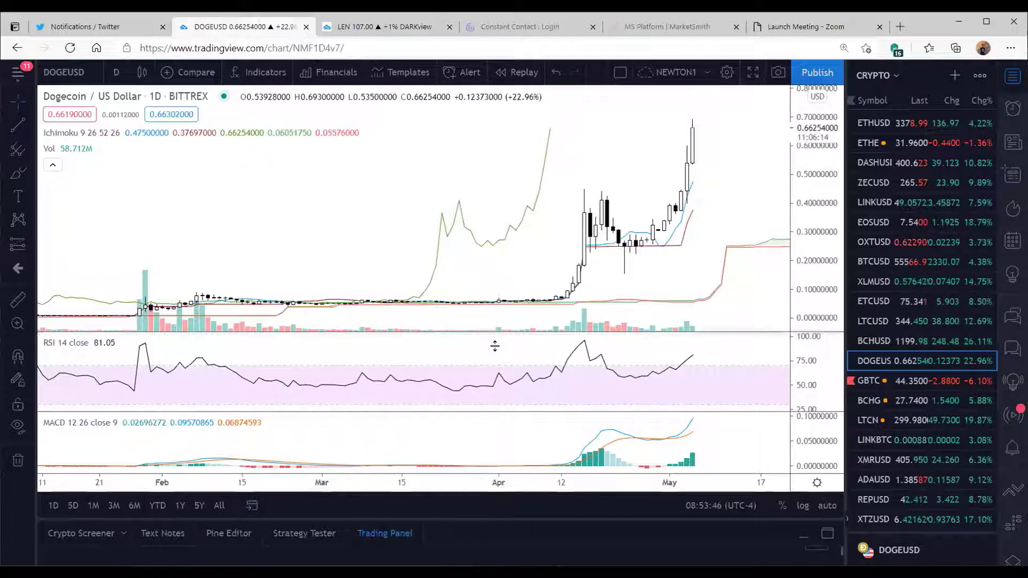
# - Make the DOGEUSD price pane taller by shrinking the RSI pane below it
pyautogui.moveTo(495, 347); pyautogui.dragTo(489, 423)
pyautogui.moveTo(488, 347); pyautogui.dragTo(511, 356)
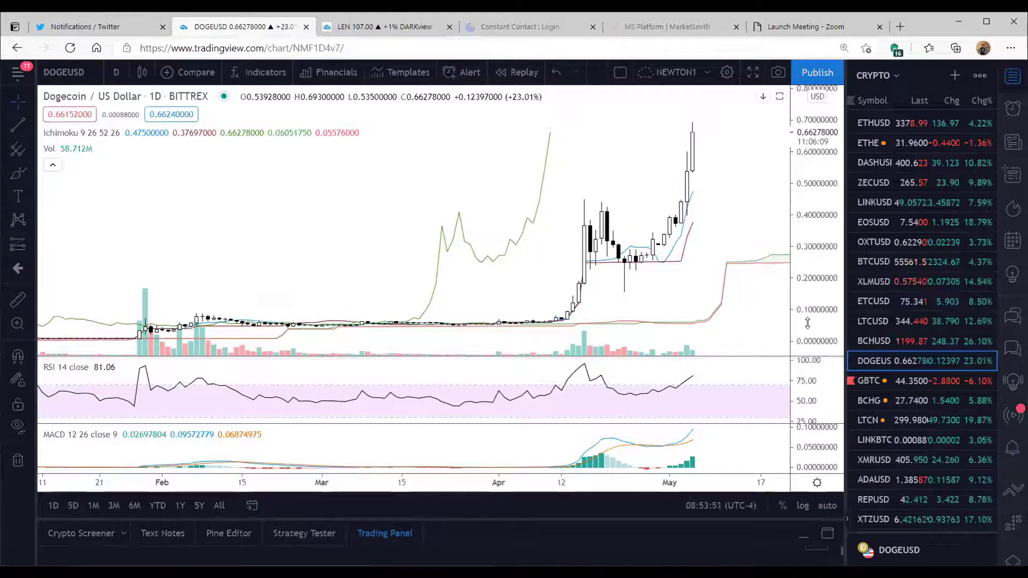
pyautogui.moveTo(808, 230); pyautogui.dragTo(800, 194)
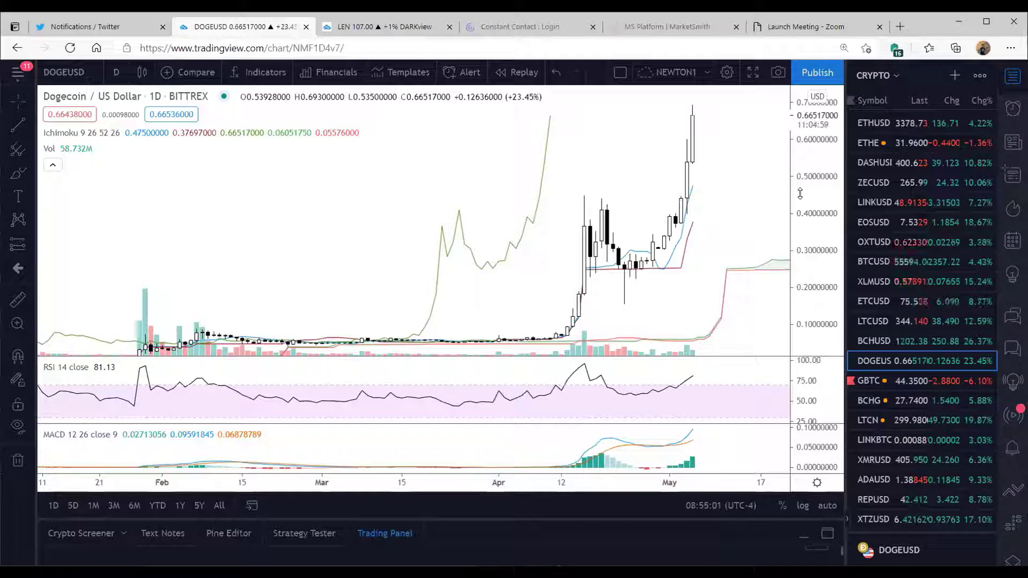
# - Refit and compress the DOGEUSD price scale to show the full candle range
pyautogui.moveTo(828, 188); pyautogui.dragTo(802, 292)
pyautogui.doubleClick(801, 290)
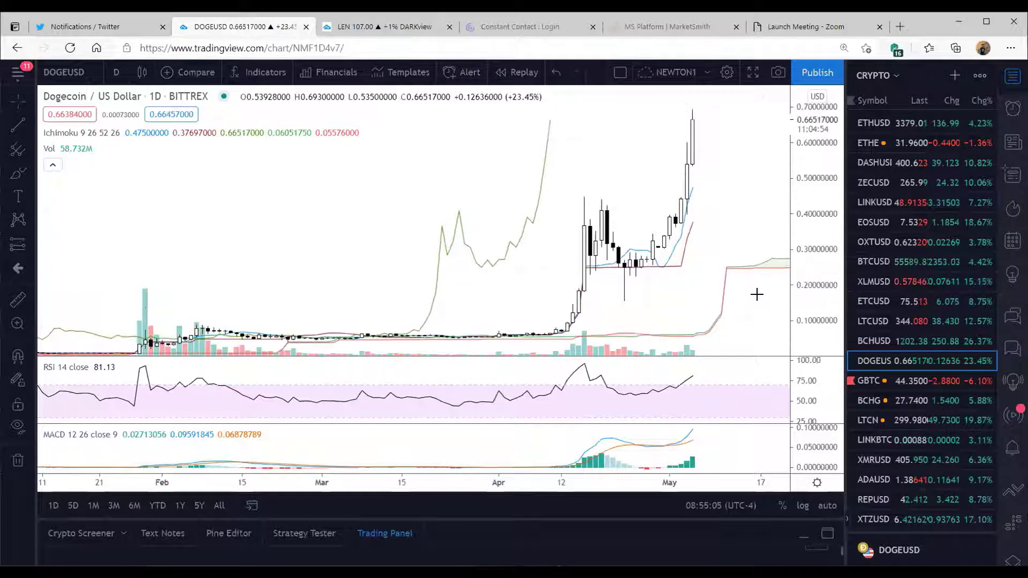
pyautogui.moveTo(739, 272); pyautogui.dragTo(747, 274)
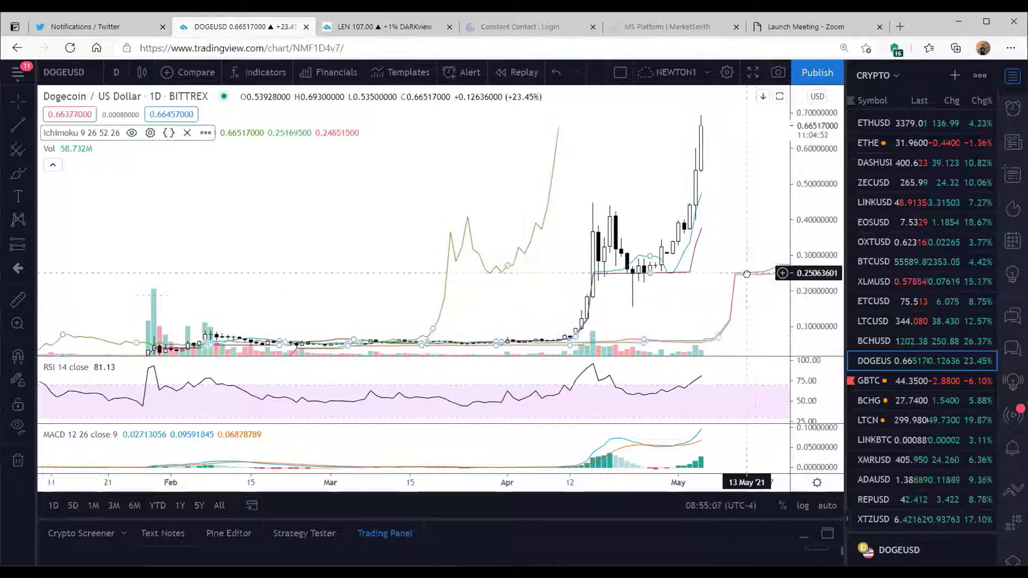
pyautogui.moveTo(821, 246); pyautogui.dragTo(816, 237)
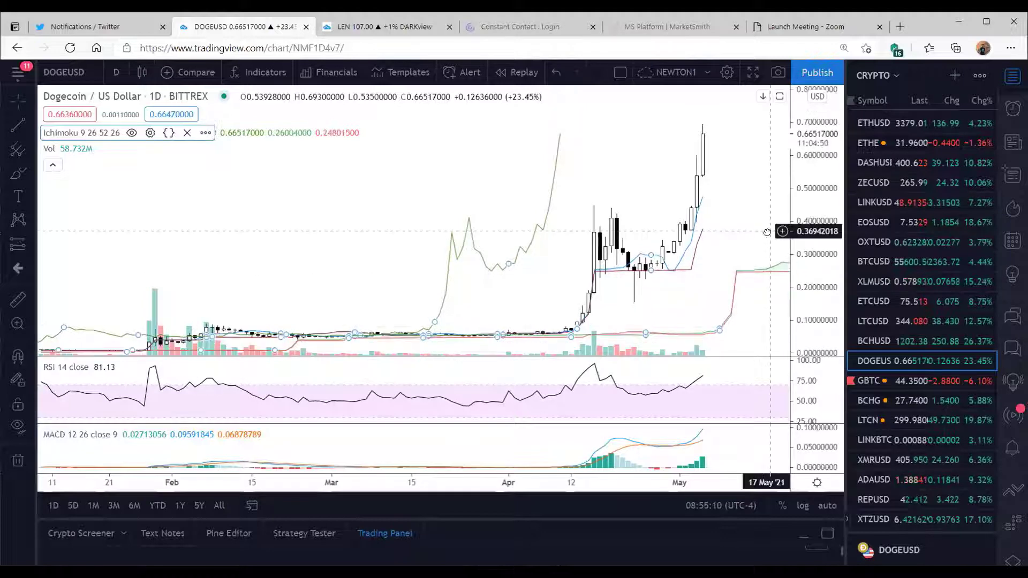
pyautogui.moveTo(798, 201); pyautogui.dragTo(806, 217)
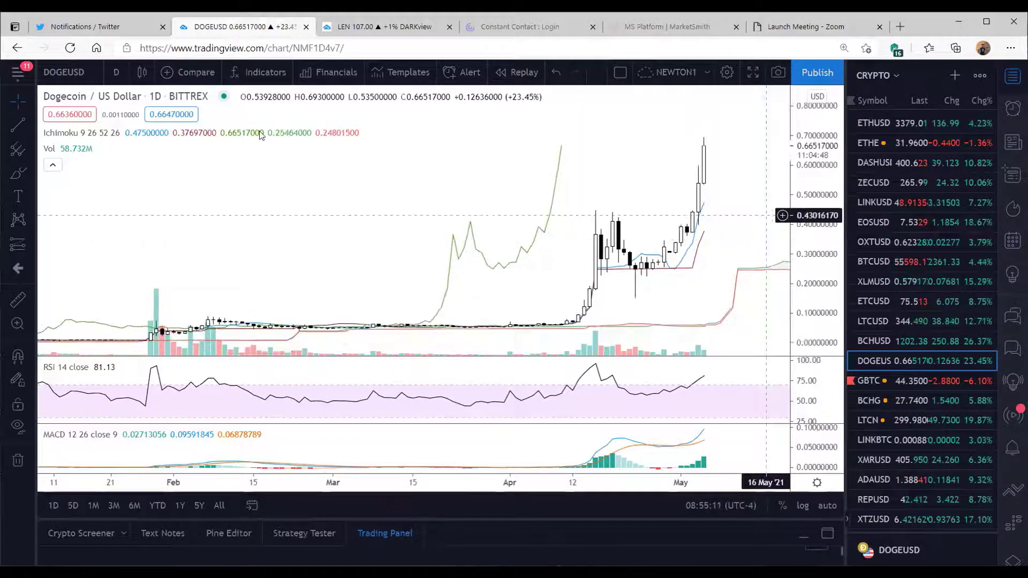
pyautogui.click(74, 72)
# - Load the GameStop GME daily chart and stretch it to show the January 2021 spike above 400
pyautogui.write('GME')
pyautogui.press('Return')
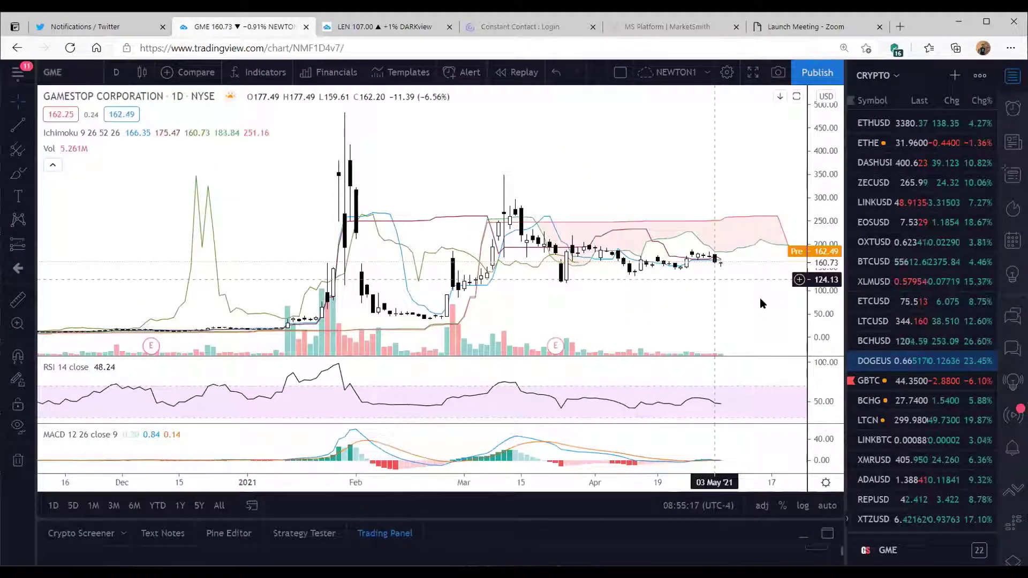
pyautogui.moveTo(811, 313); pyautogui.dragTo(727, 225)
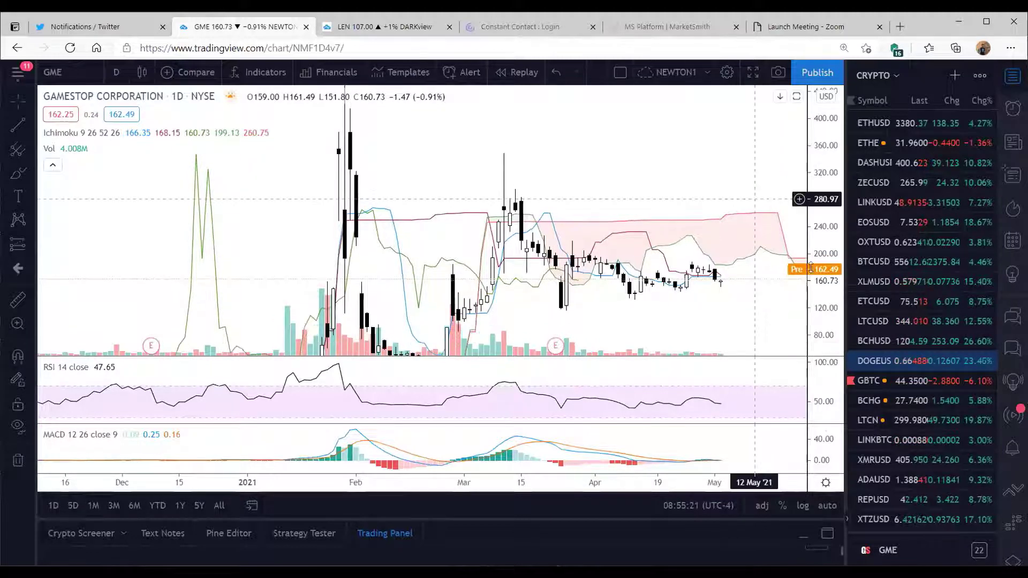
pyautogui.moveTo(805, 309); pyautogui.dragTo(786, 308)
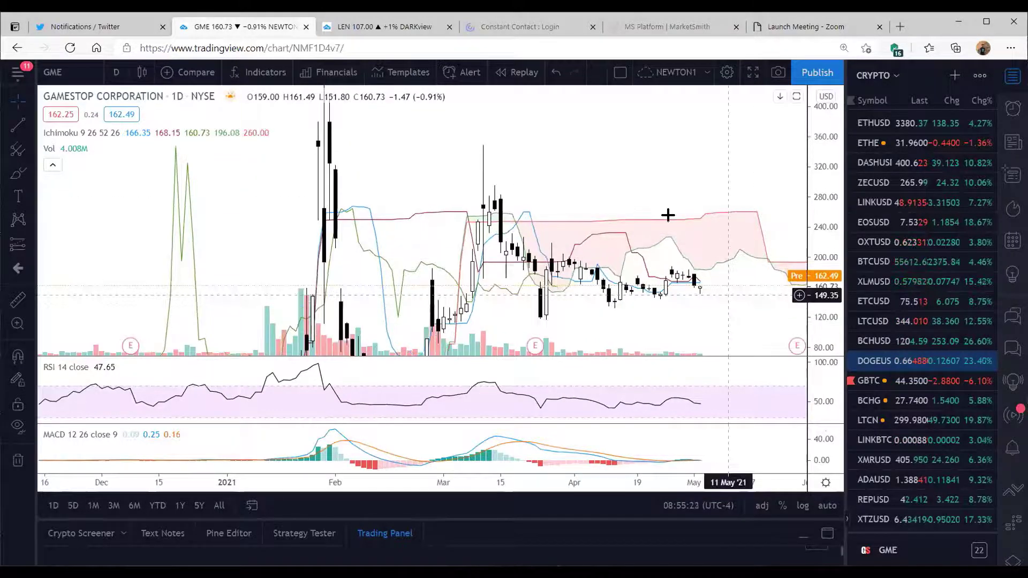
pyautogui.moveTo(659, 191); pyautogui.dragTo(673, 190)
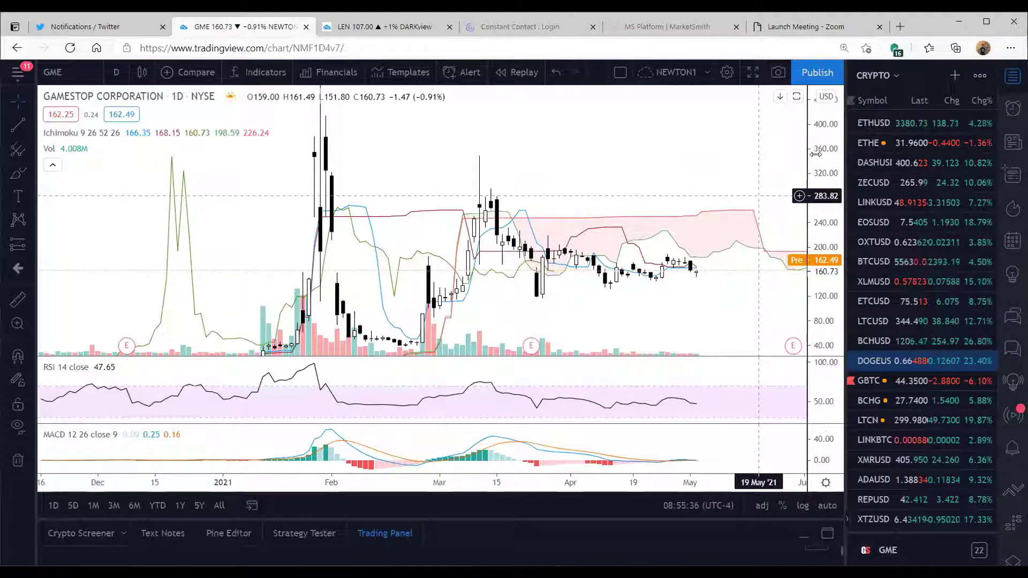
# - Switch the watchlist to SECTORS and open the zoomed-out RYT technology ETF chart
pyautogui.click(884, 396)
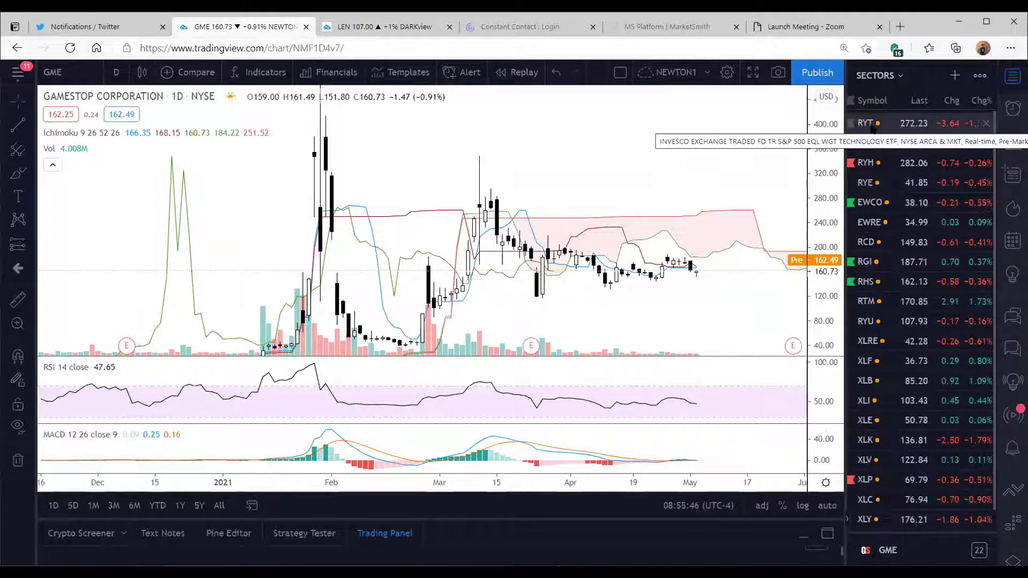
pyautogui.click(872, 124)
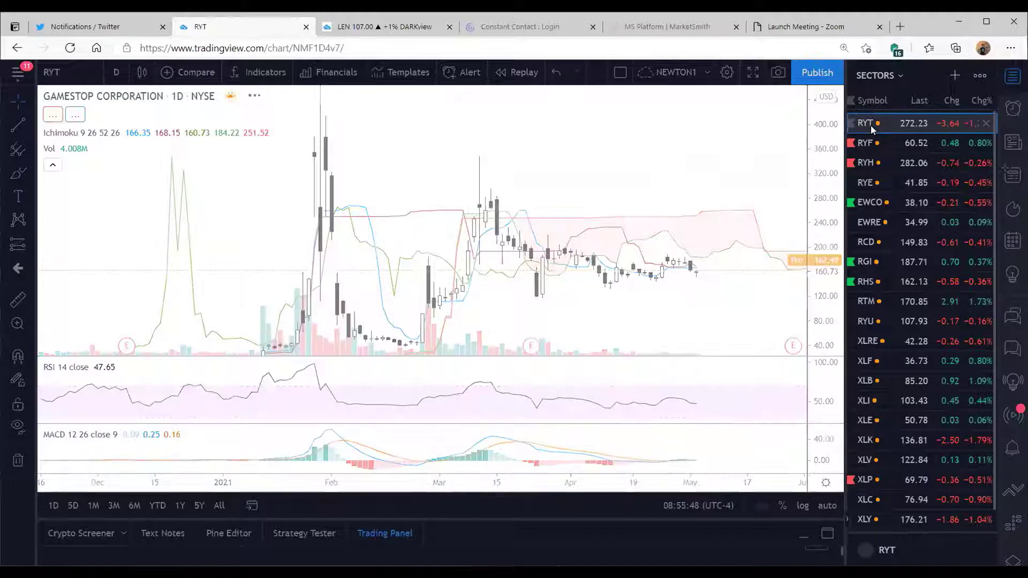
pyautogui.scroll(-2, 536, 476)
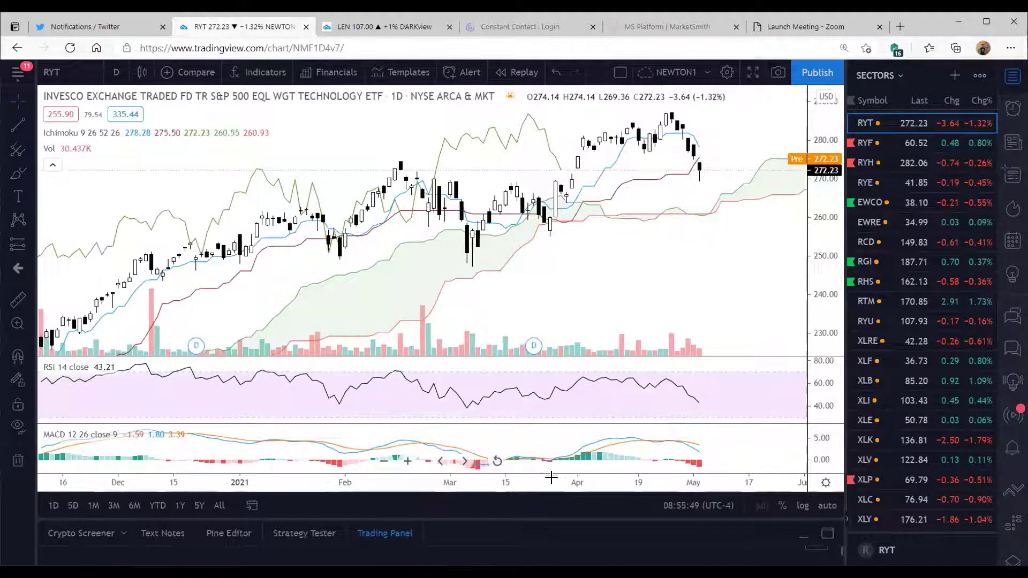
pyautogui.scroll(-2, 809, 271)
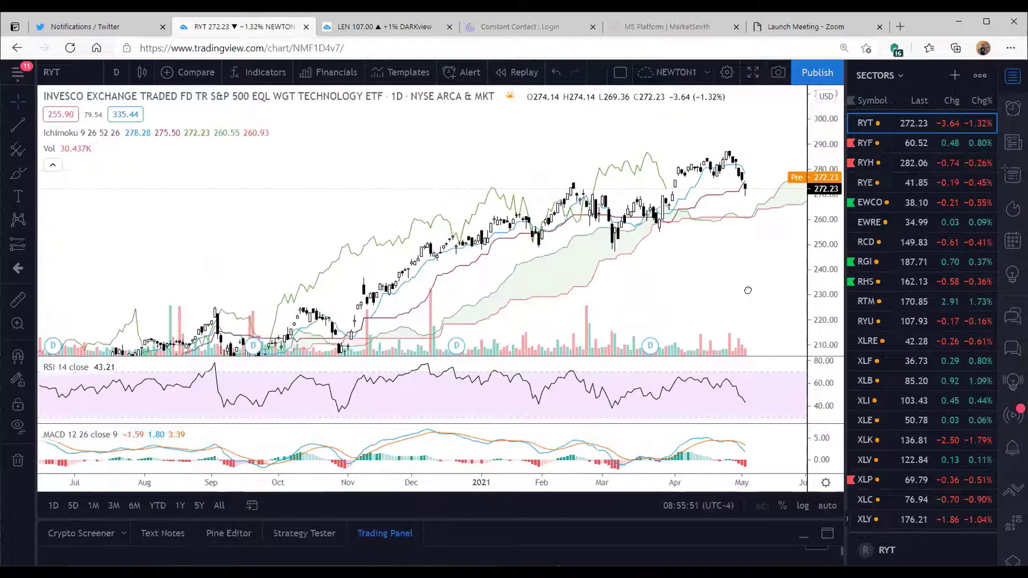
pyautogui.hscroll(3, 671, 252)
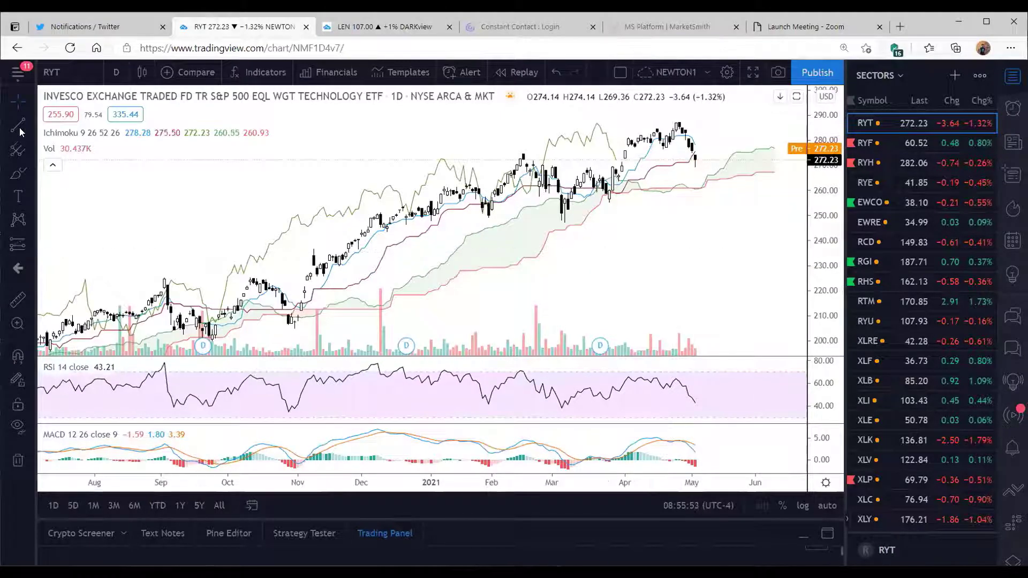
# - Draw a rising green trend line from the October 2020 low on RYT and refit the scale
pyautogui.moveTo(290, 323)
pyautogui.mouseDown()
pyautogui.moveTo(631, 248)
pyautogui.moveTo(762, 164)
pyautogui.mouseUp()
pyautogui.click(767, 140)
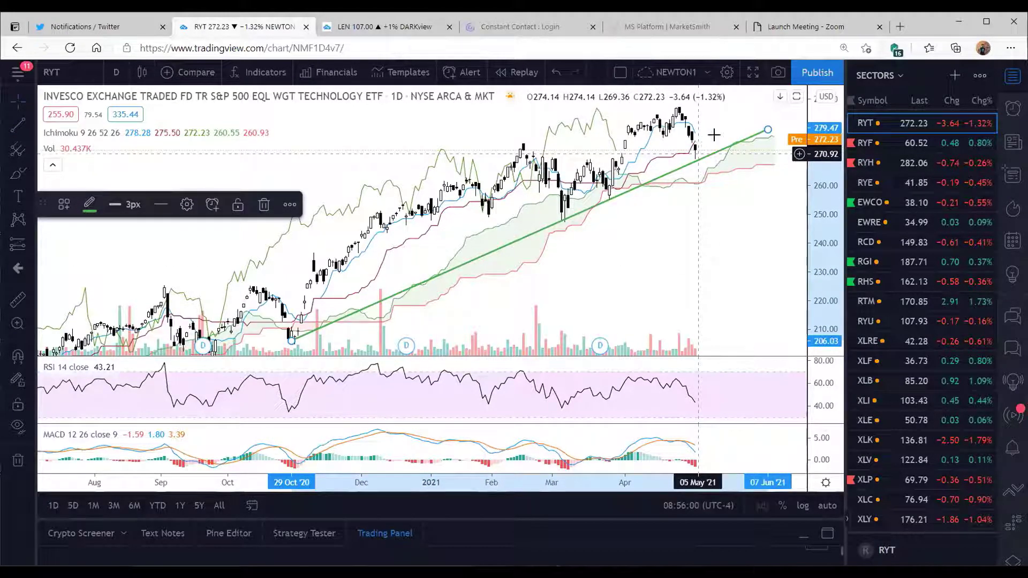
pyautogui.click(731, 235)
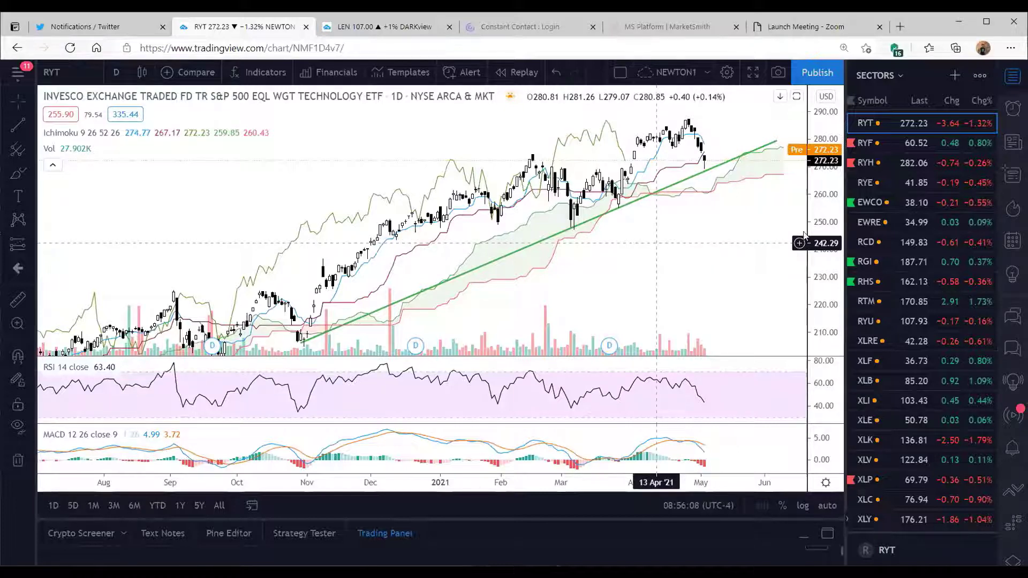
pyautogui.moveTo(804, 236); pyautogui.dragTo(808, 228)
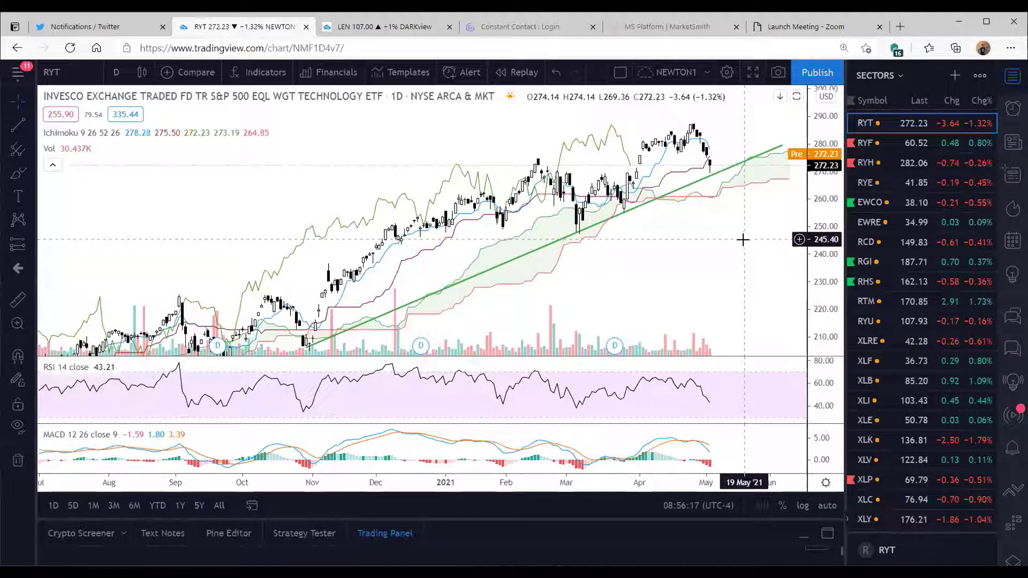
pyautogui.doubleClick(821, 238)
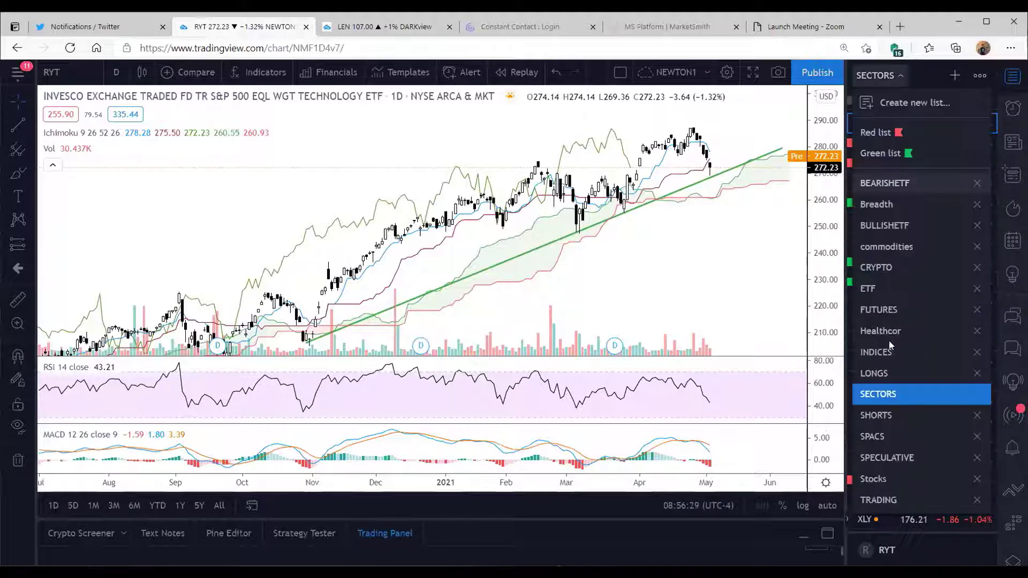
# - Load Invesco QQQ from the INDICES watchlist and rescale its price axis to fit
pyautogui.click(889, 349)
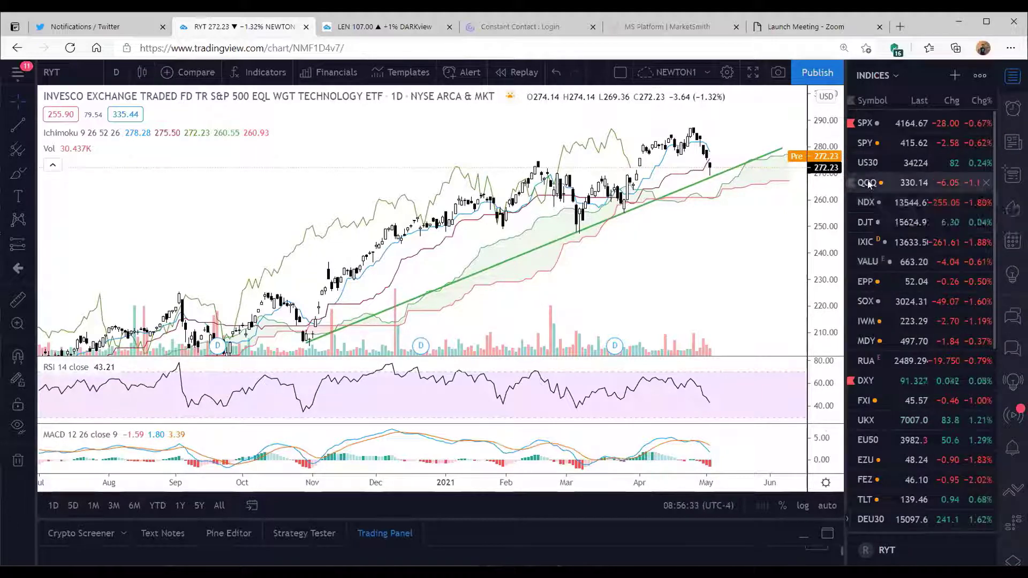
pyautogui.click(868, 183)
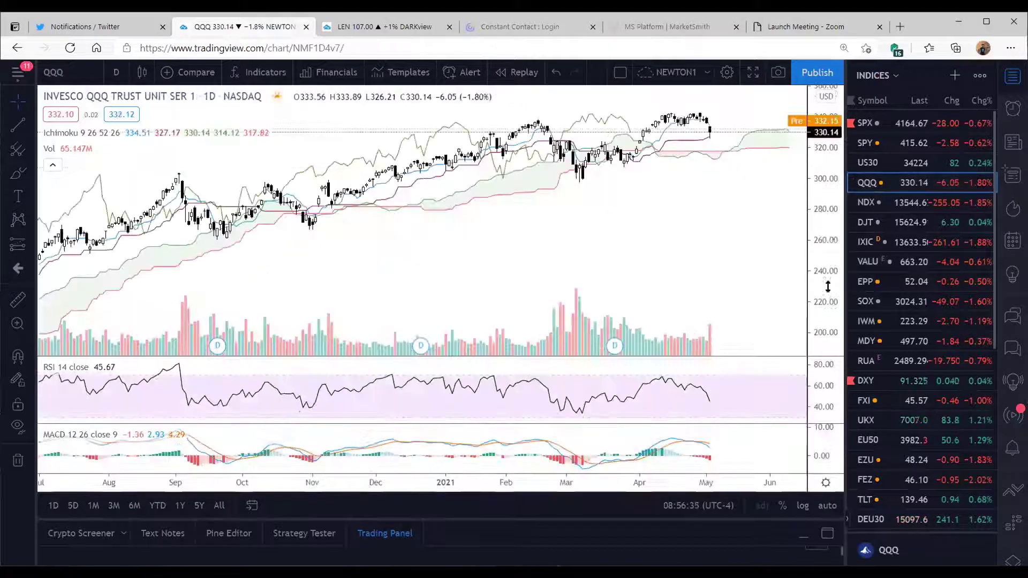
pyautogui.moveTo(833, 245); pyautogui.dragTo(758, 259)
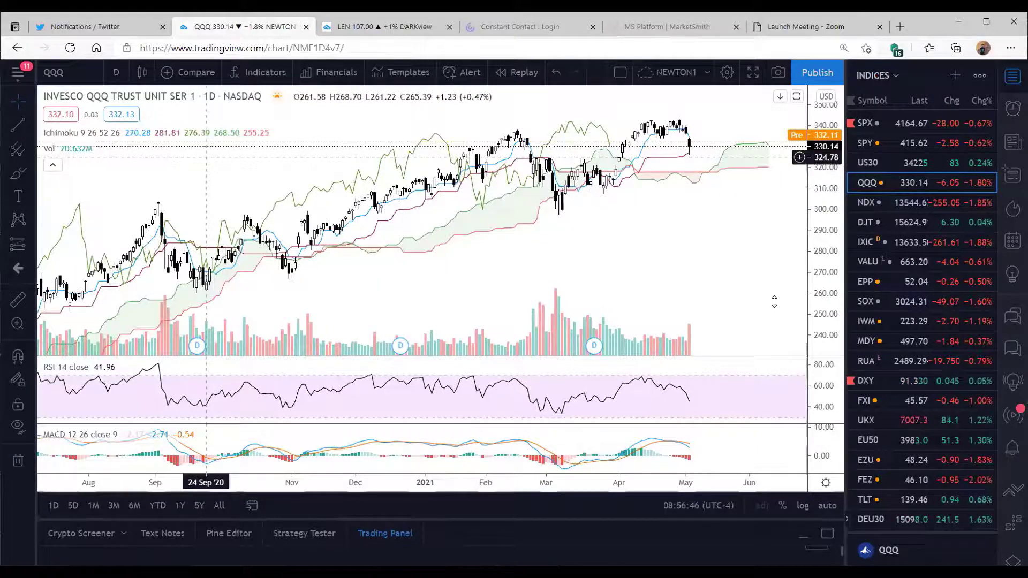
pyautogui.moveTo(827, 319); pyautogui.dragTo(732, 258)
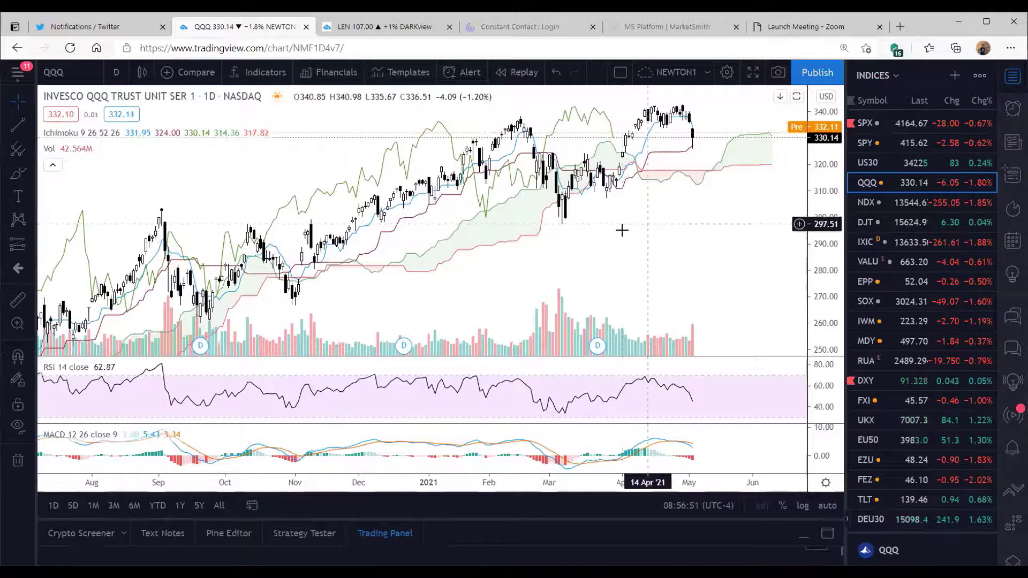
pyautogui.doubleClick(828, 217)
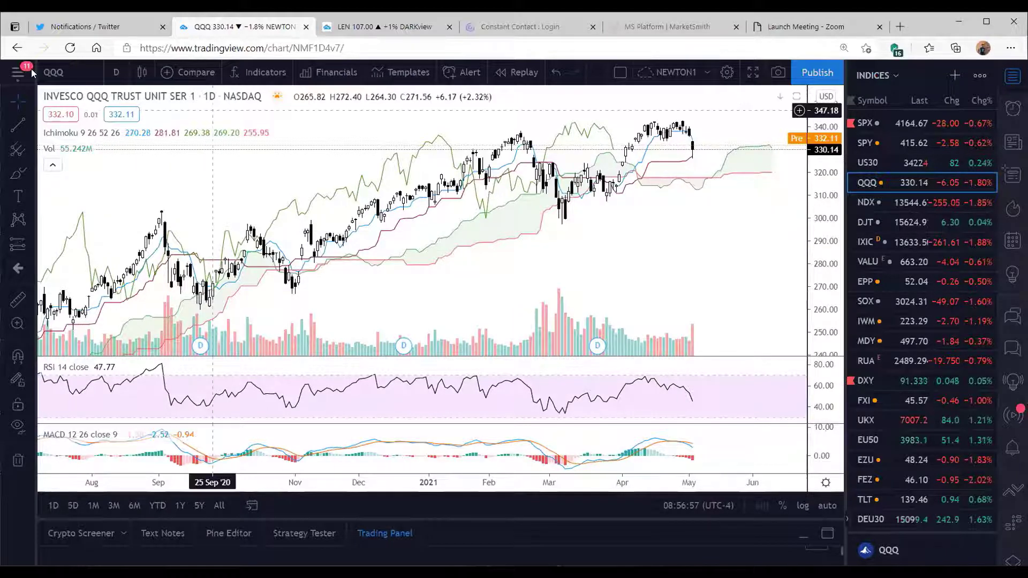
pyautogui.click(62, 71)
pyautogui.write('PPH')
pyautogui.press('Return')
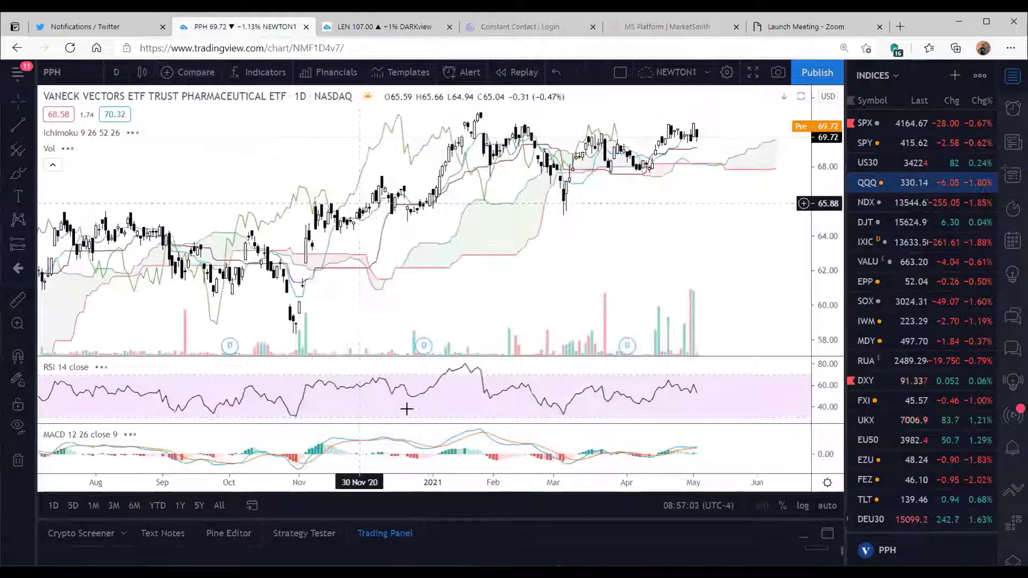
pyautogui.scroll(-3, 560, 468)
pyautogui.scroll(-2, 560, 467)
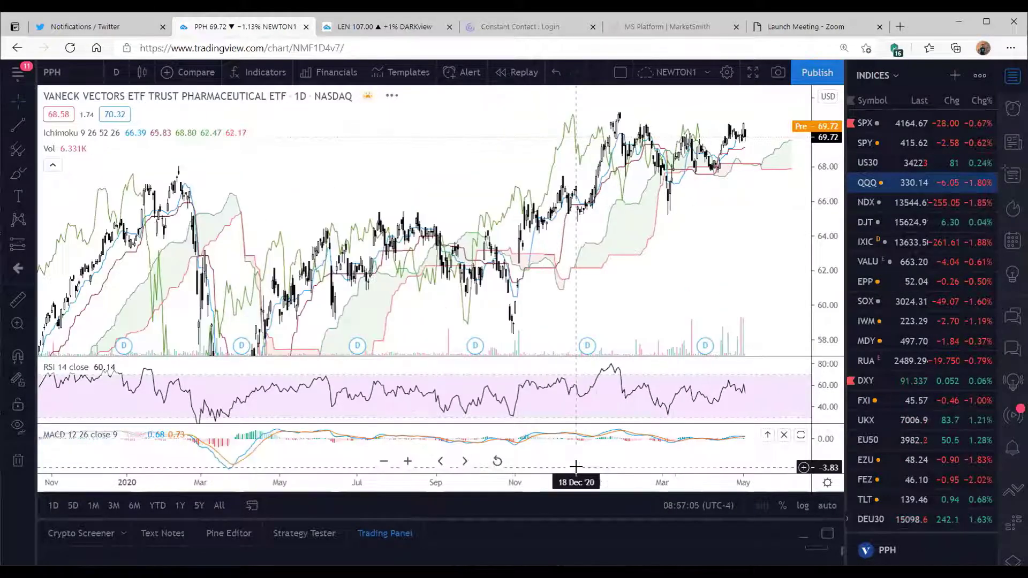
pyautogui.moveTo(833, 256); pyautogui.dragTo(832, 283)
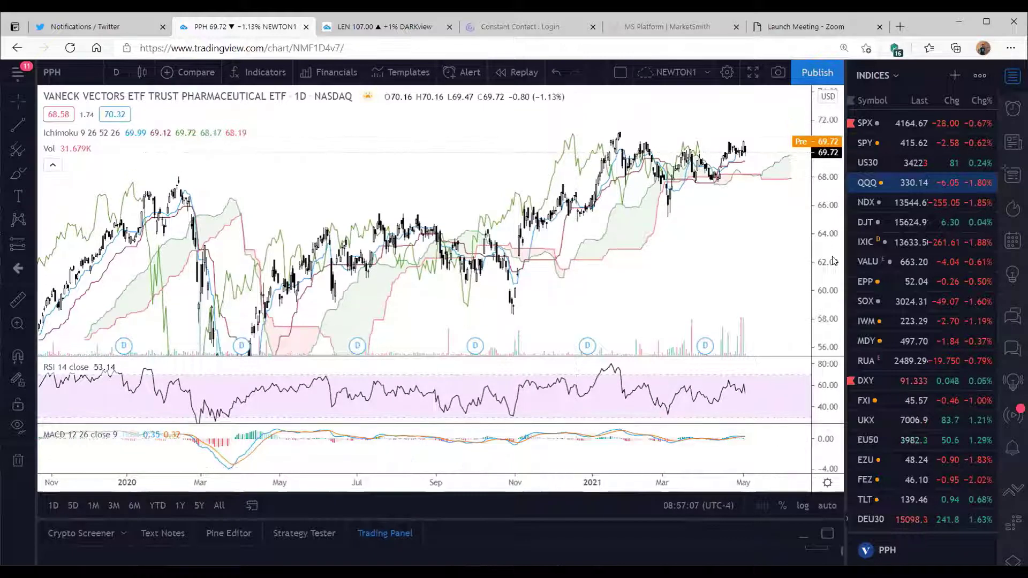
pyautogui.moveTo(551, 477); pyautogui.dragTo(307, 459)
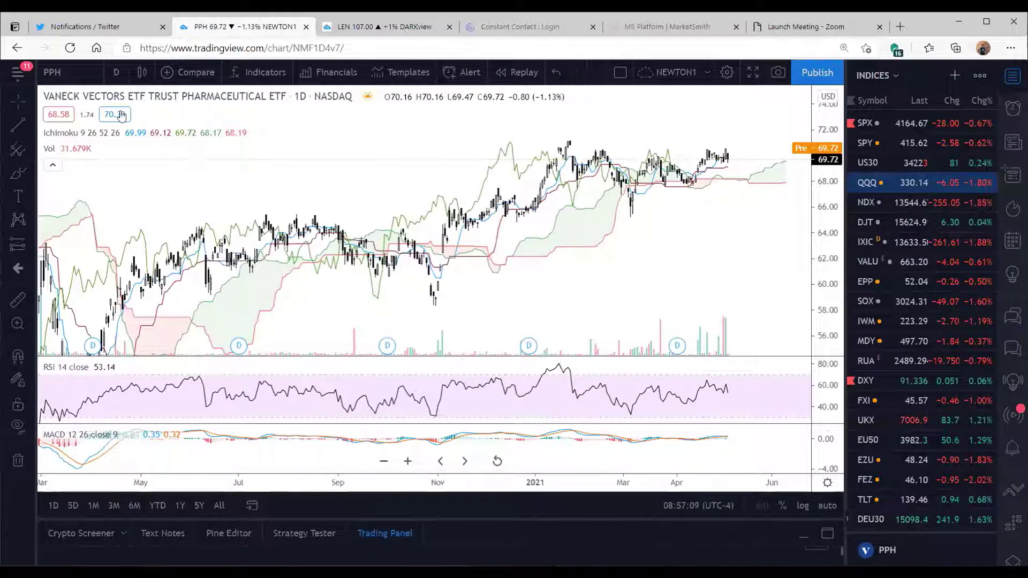
# - Load the SPDR S&P Retail ETF (XRT) daily chart
pyautogui.click(70, 74)
pyautogui.write('XRT')
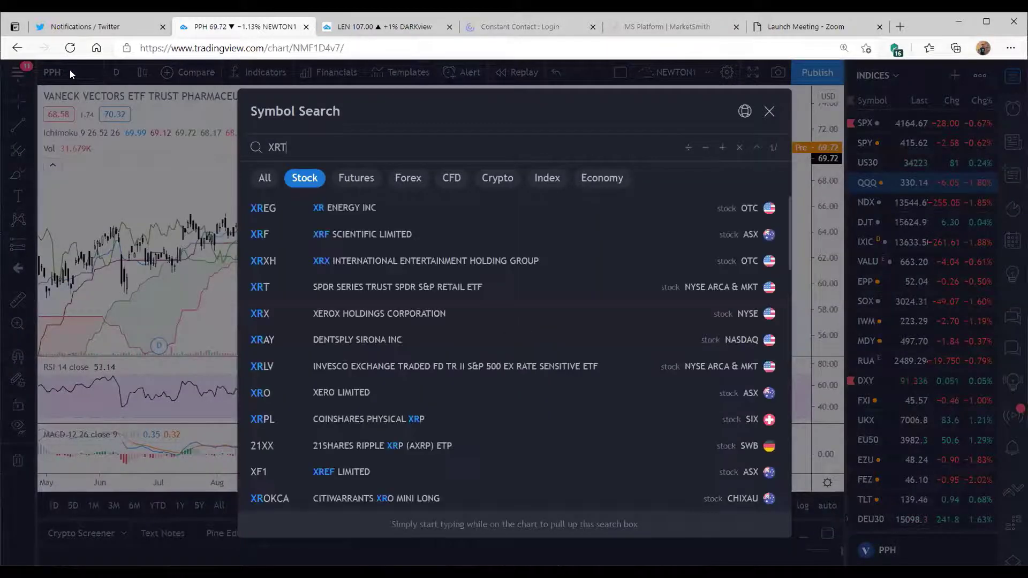
pyautogui.press('Return')
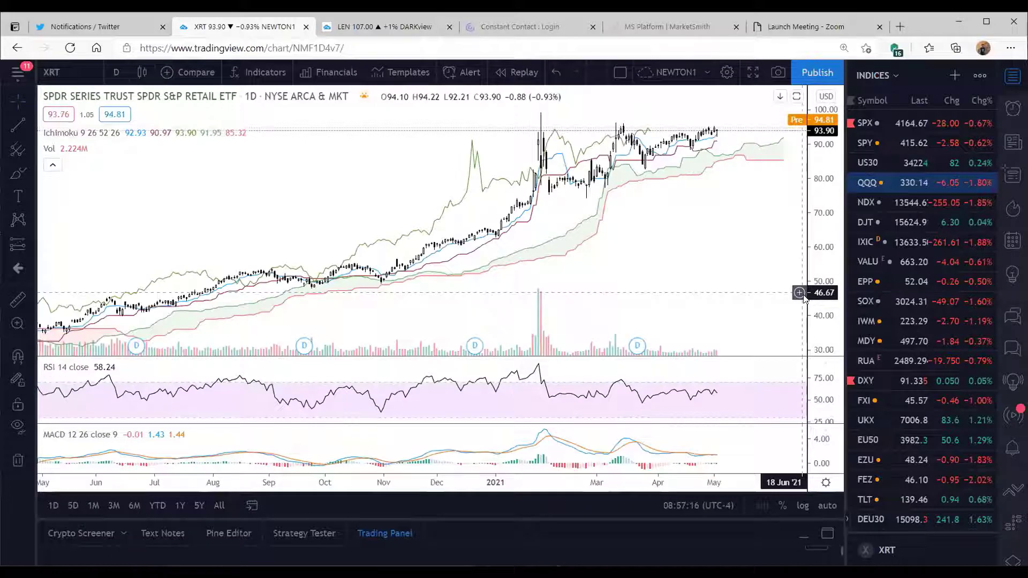
# - Draw a converging triangle on XRT: a falling line from the Jan '21 high and a rising lower line
pyautogui.click(16, 123)
pyautogui.click(514, 144)
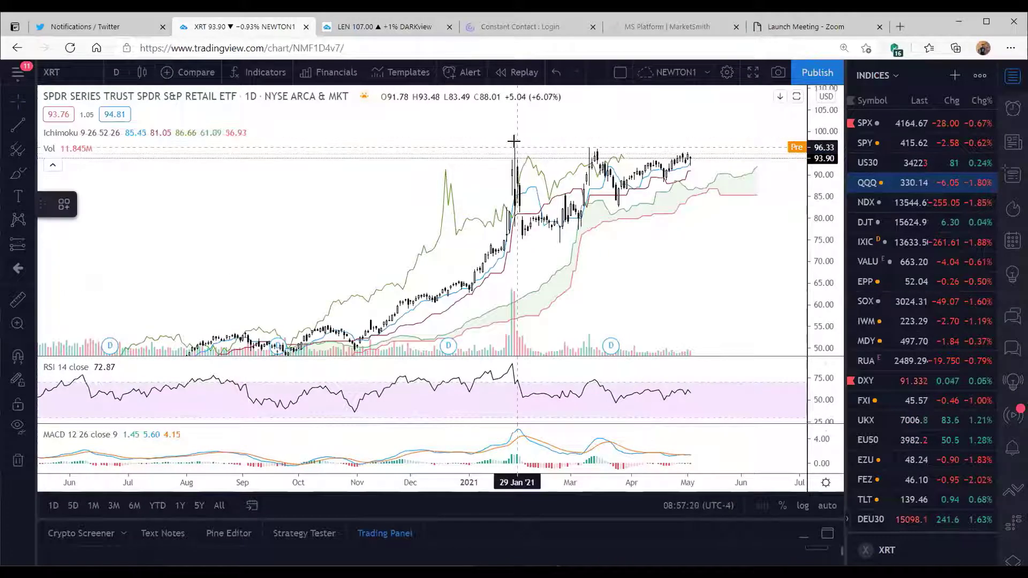
pyautogui.click(708, 153)
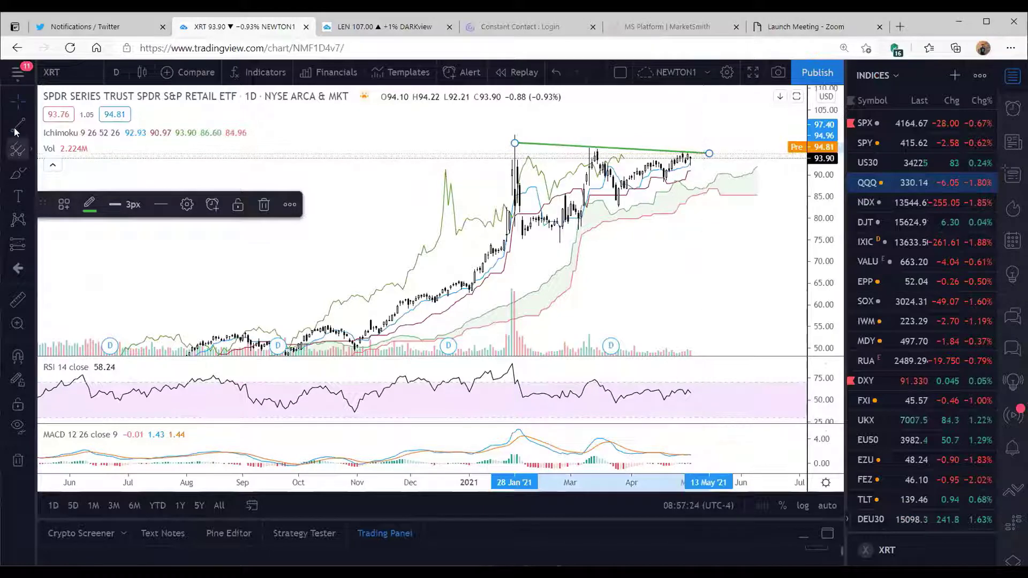
pyautogui.click(558, 240)
pyautogui.click(709, 156)
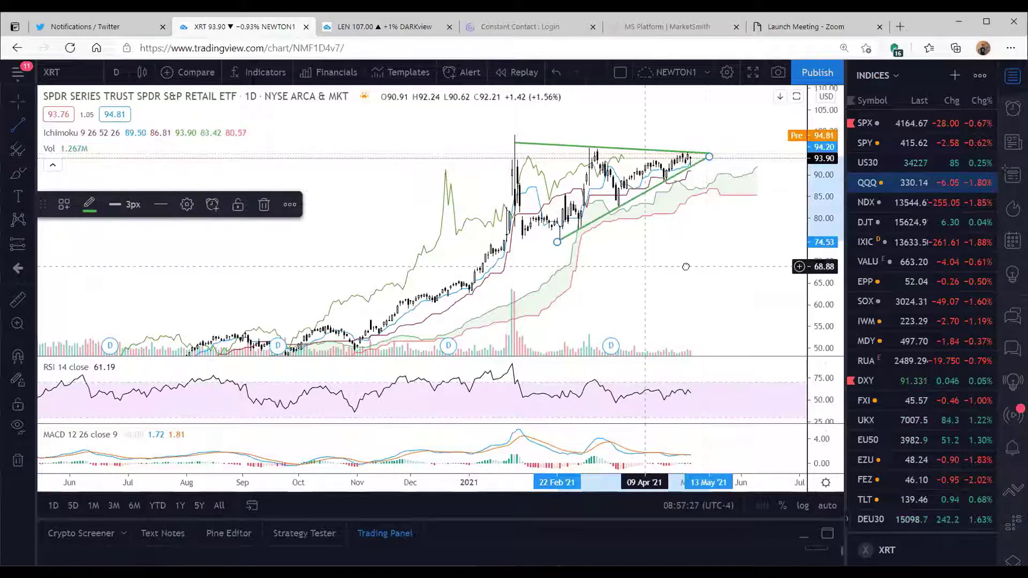
pyautogui.moveTo(637, 252); pyautogui.dragTo(662, 252)
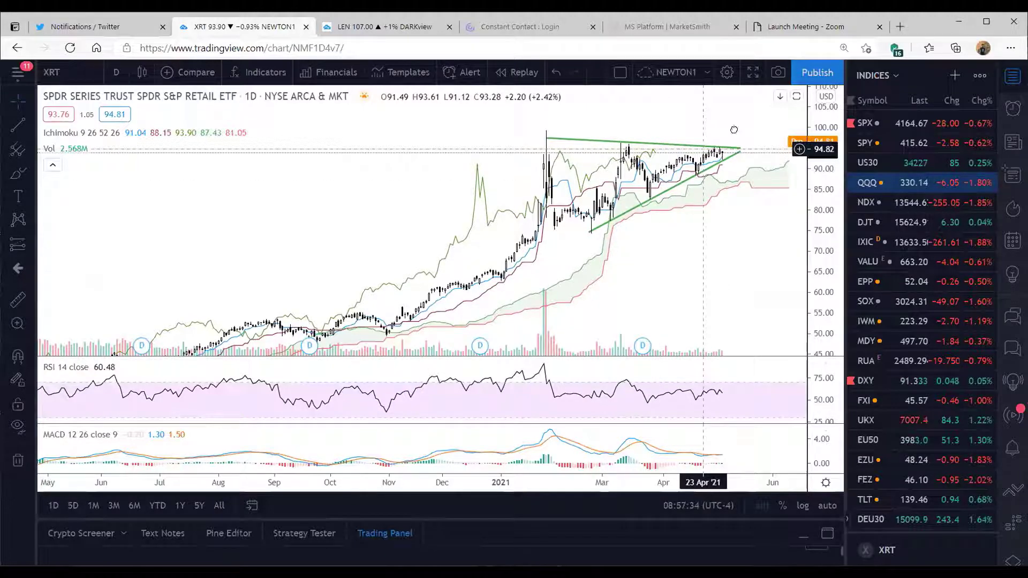
pyautogui.click(85, 68)
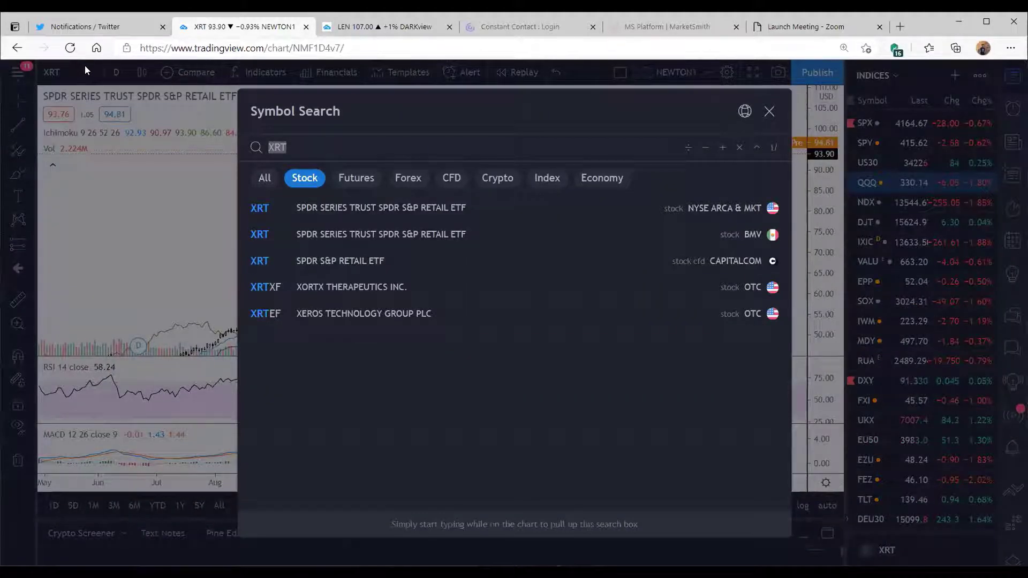
# - Chart Pfizer PFE on 1-month candles with the price scale fitted to its full history
pyautogui.write('PFE')
pyautogui.press('Return')
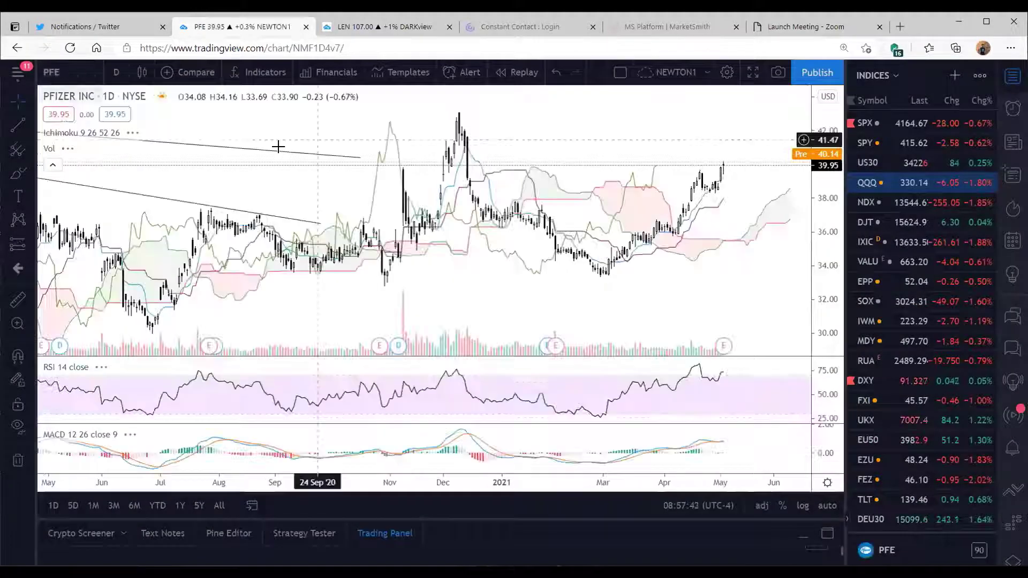
pyautogui.click(121, 77)
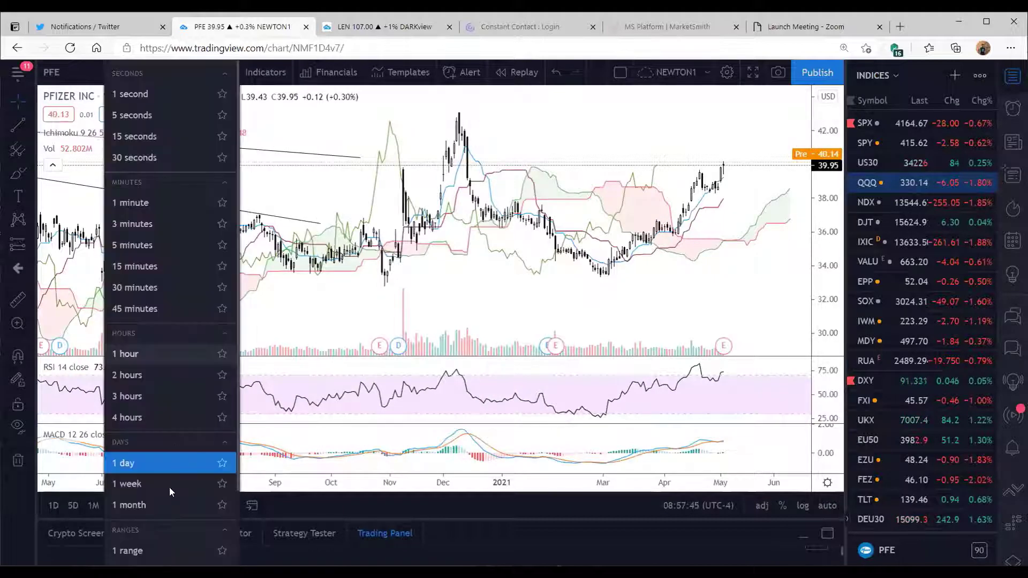
pyautogui.click(172, 504)
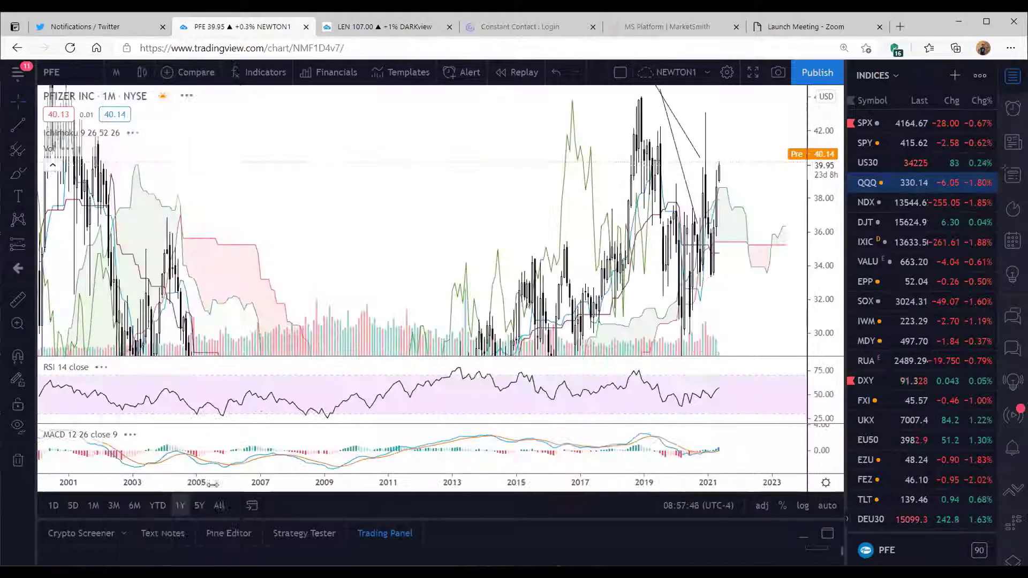
pyautogui.doubleClick(828, 282)
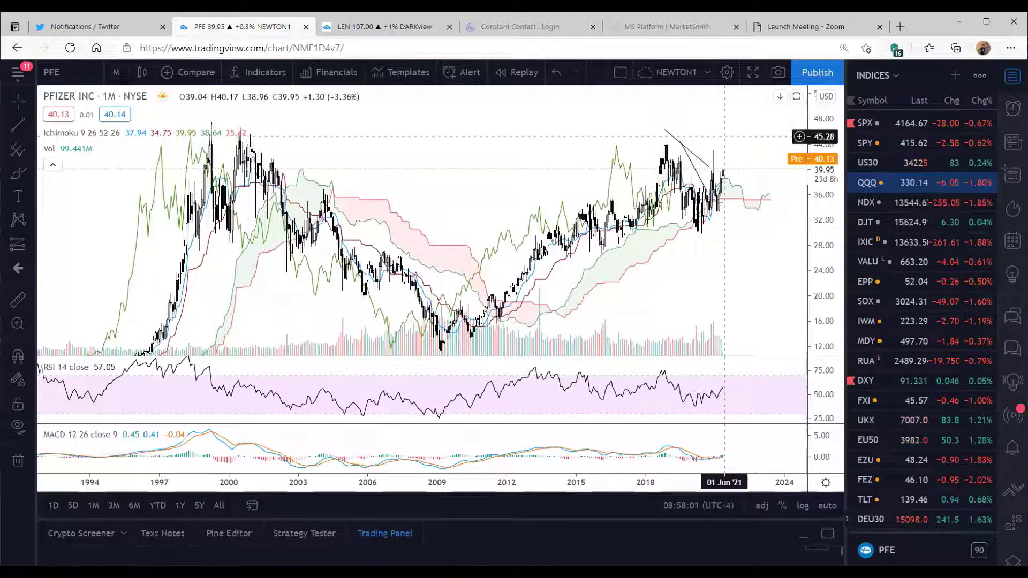
pyautogui.click(86, 75)
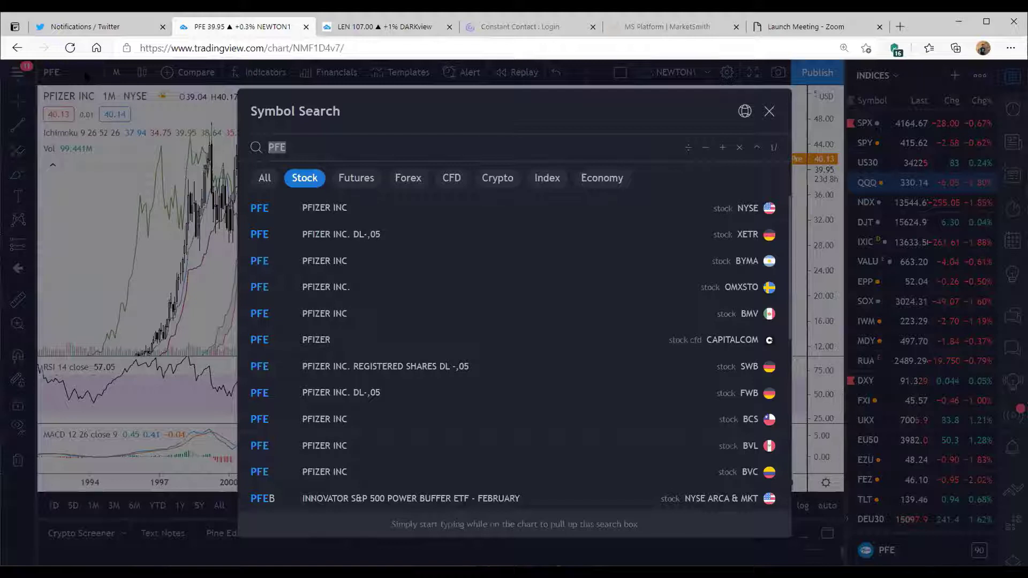
# - Search RTY among indices, then switch the chart to IWM from the watchlist
pyautogui.write('RTY')
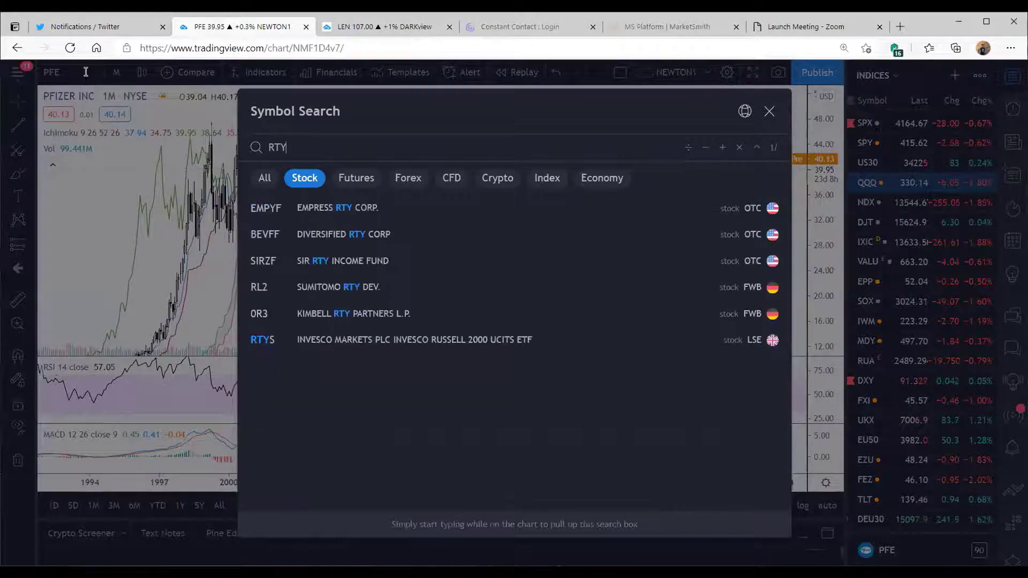
pyautogui.click(552, 180)
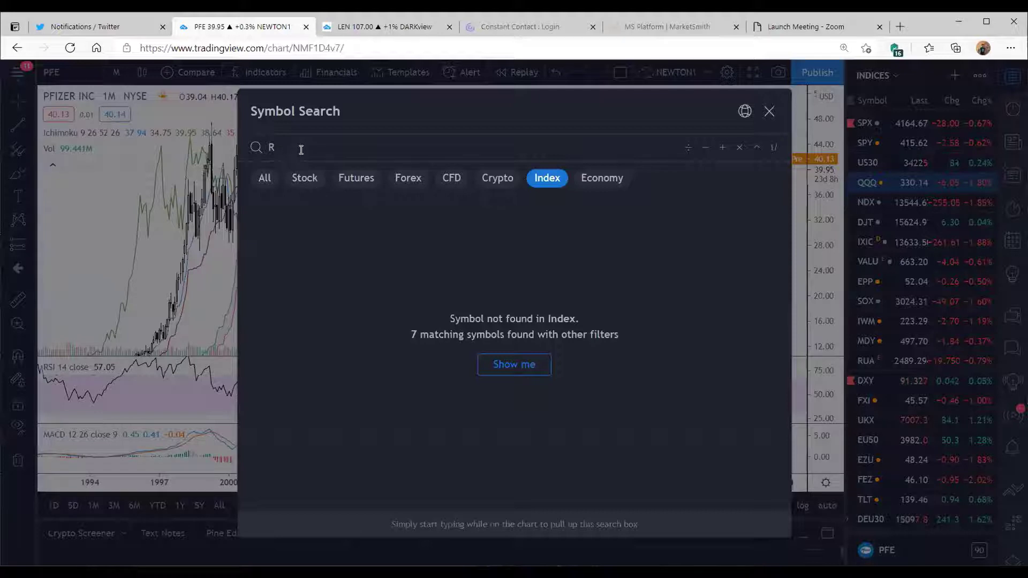
pyautogui.press('BackSpace')
pyautogui.click(866, 321)
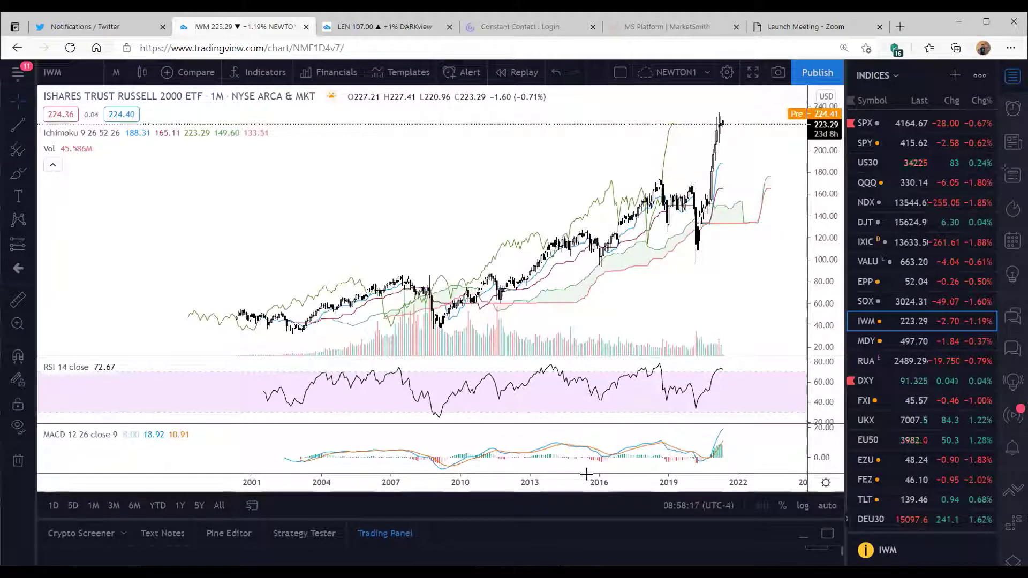
pyautogui.scroll(3, 503, 346)
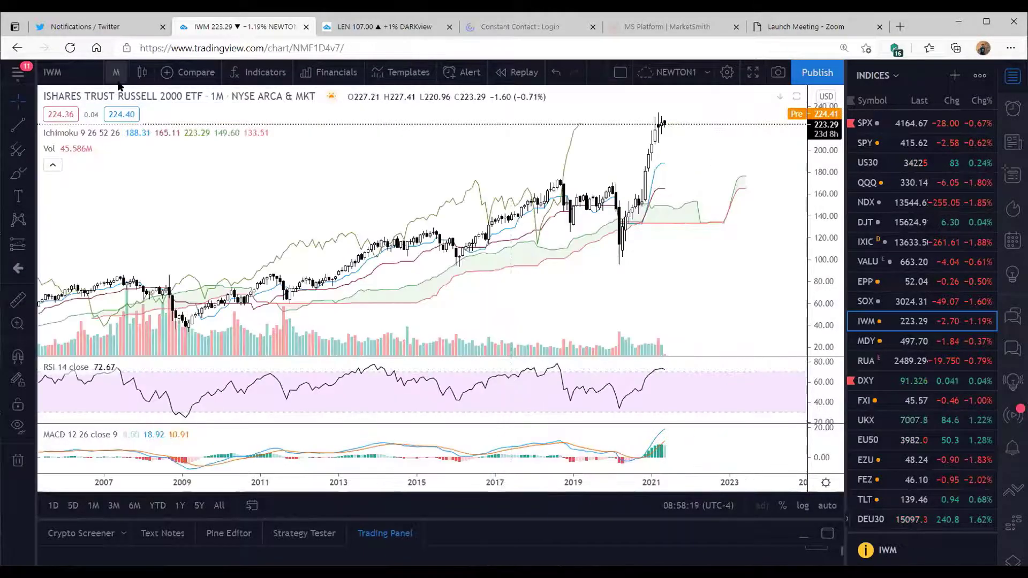
# - Set IWM to weekly then daily candles and zoom in to roughly December through June
pyautogui.click(118, 81)
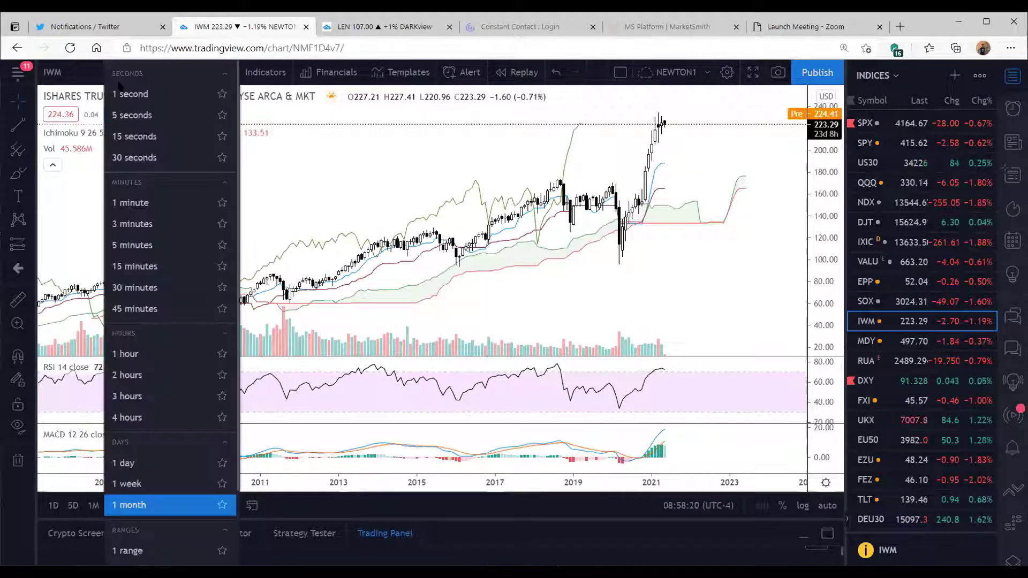
pyautogui.click(129, 483)
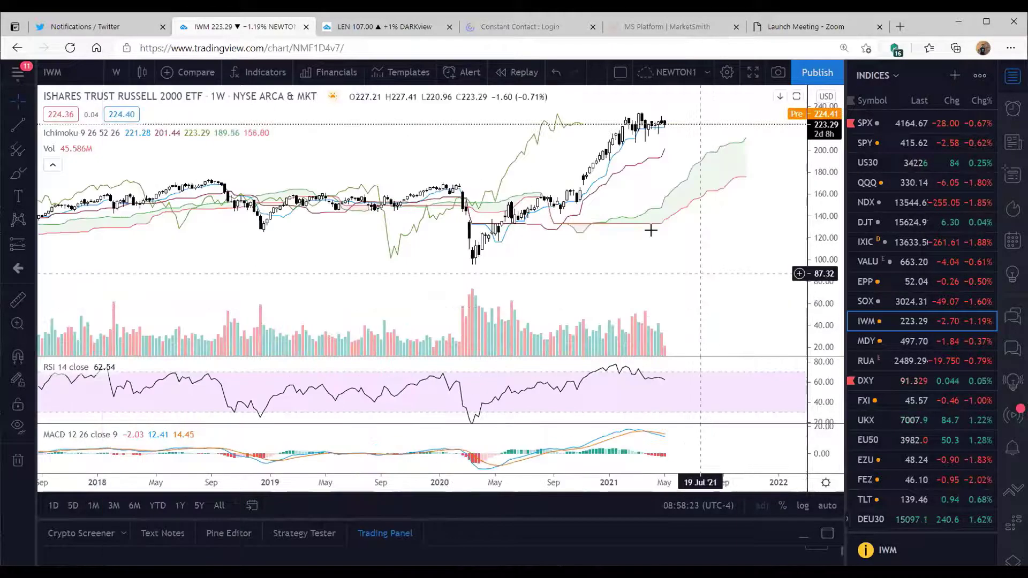
pyautogui.click(115, 71)
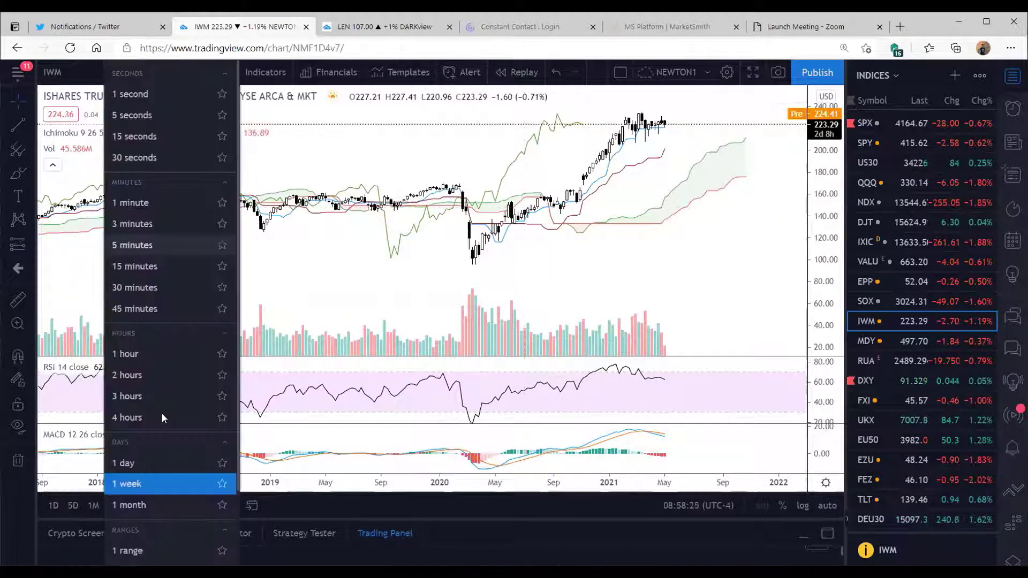
pyautogui.click(163, 460)
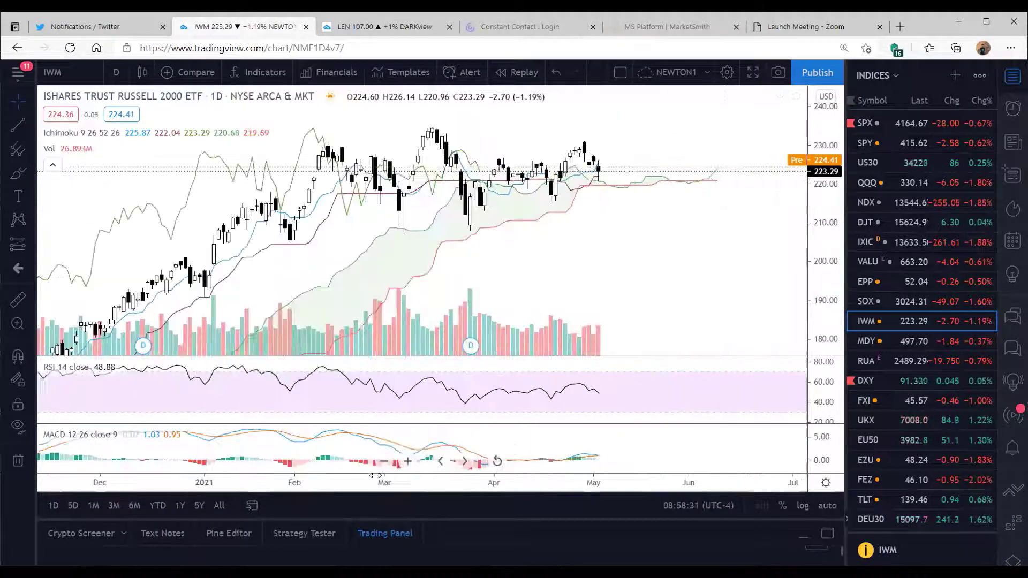
pyautogui.scroll(2, 399, 476)
pyautogui.scroll(2, 489, 317)
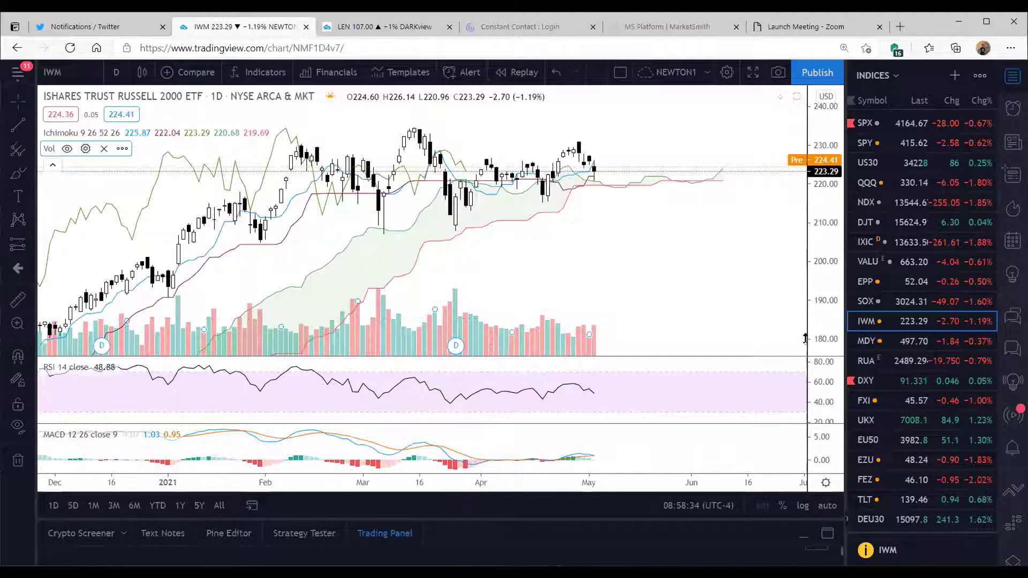
pyautogui.moveTo(816, 292); pyautogui.dragTo(814, 311)
pyautogui.moveTo(738, 310); pyautogui.dragTo(738, 305)
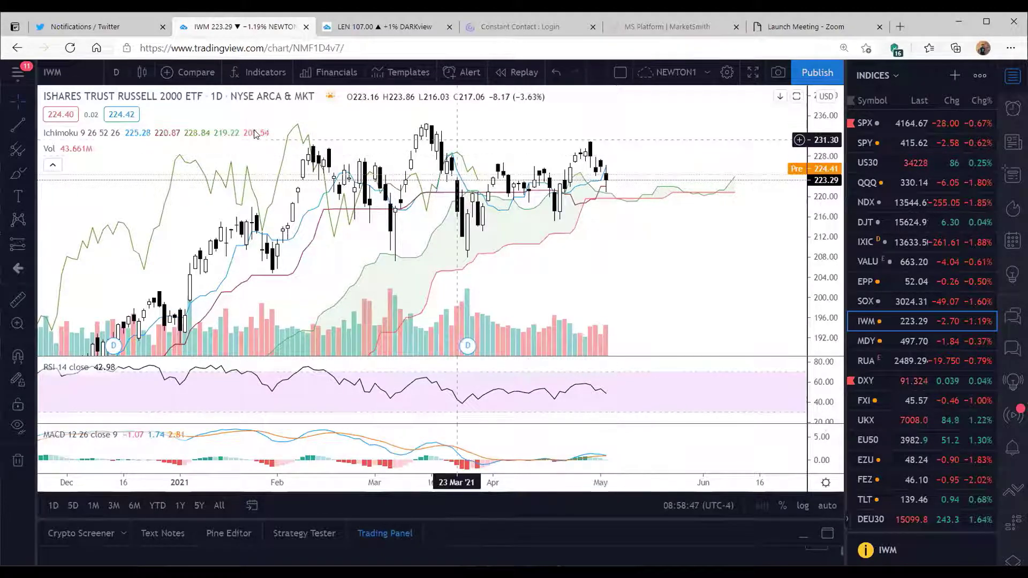
# - Draw a green rising trend line on IWM from the late-March low near 208 through the early-May lows
pyautogui.click(14, 124)
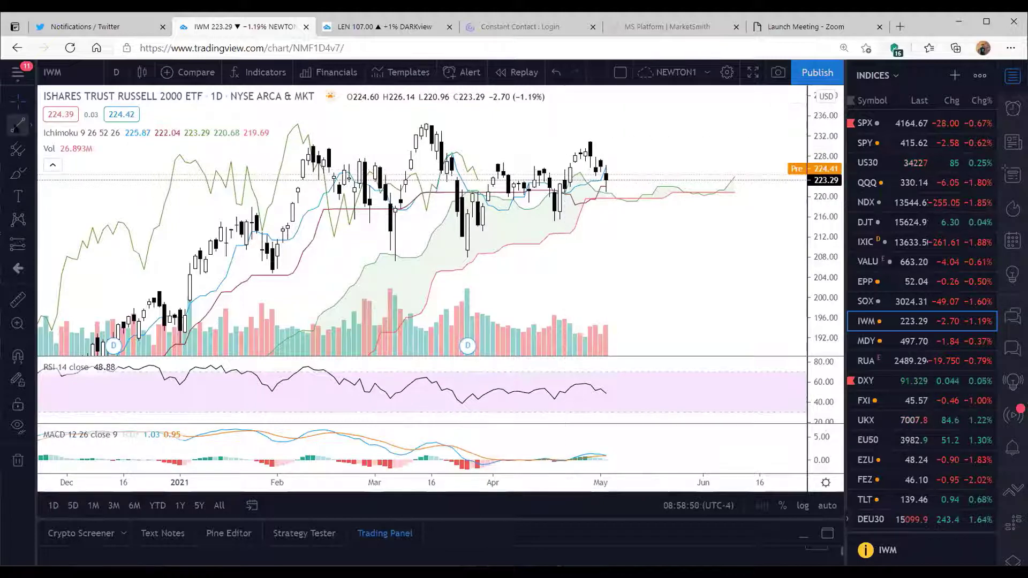
pyautogui.click(468, 258)
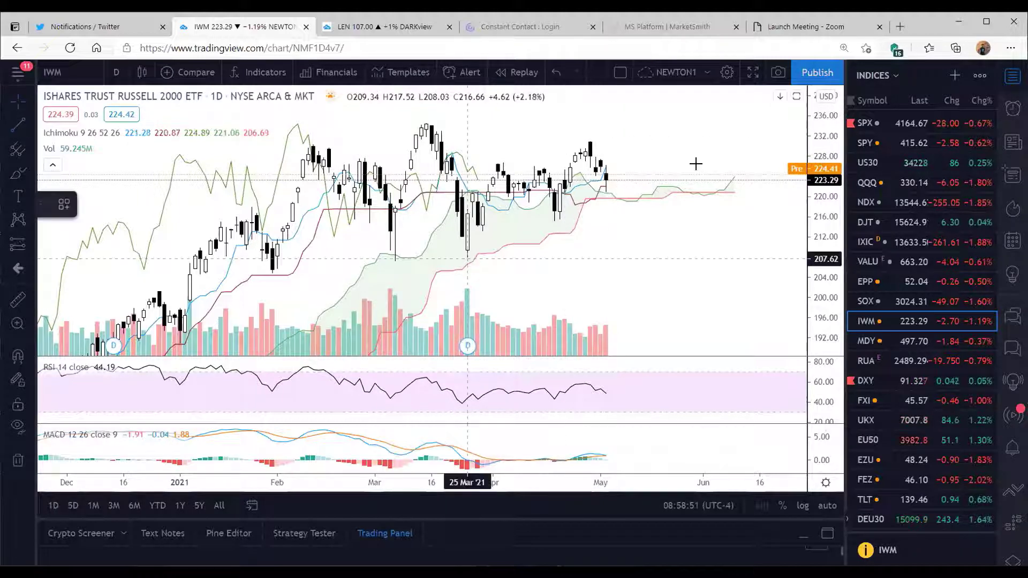
pyautogui.click(693, 161)
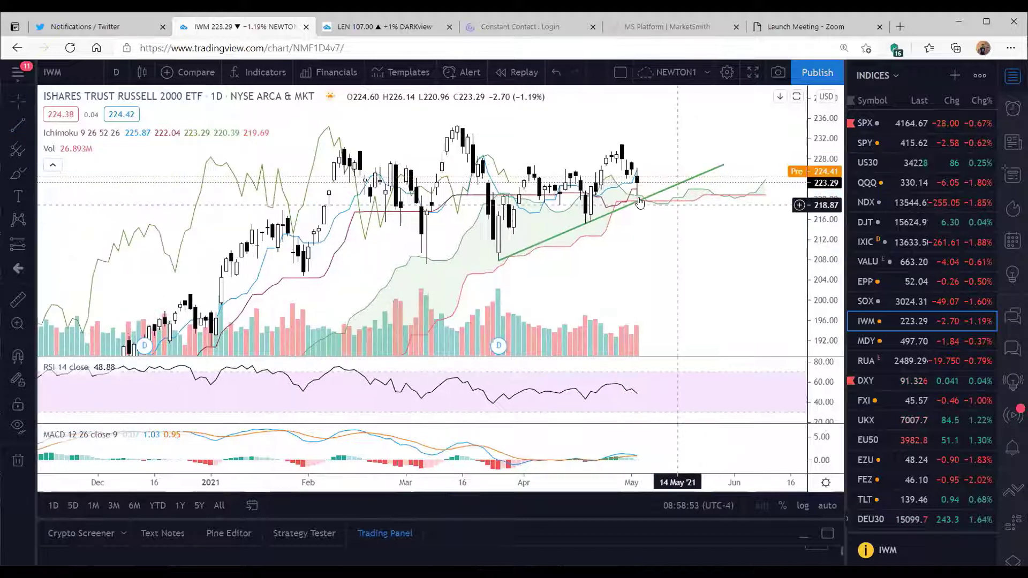
pyautogui.moveTo(638, 199); pyautogui.dragTo(668, 199)
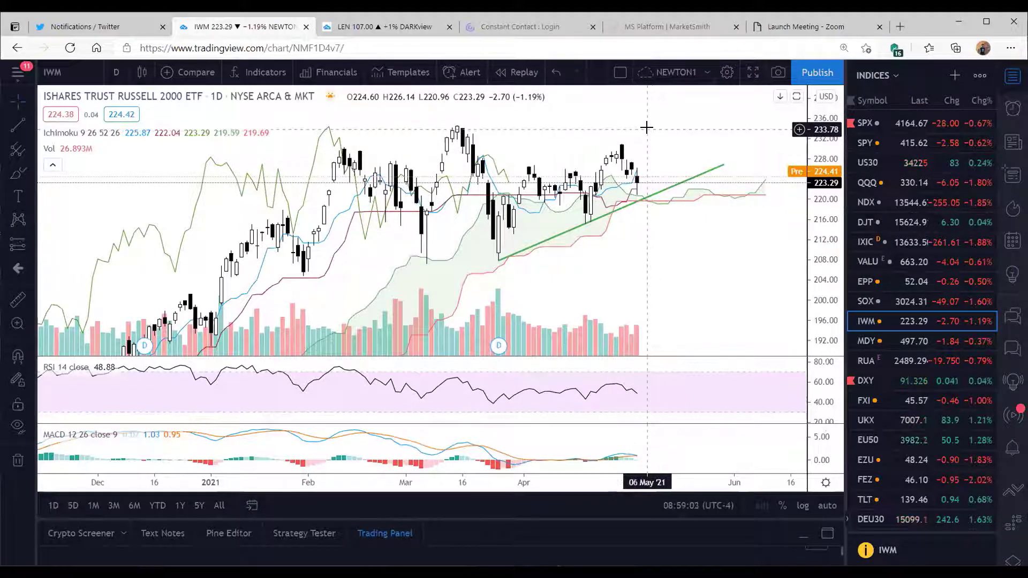
pyautogui.moveTo(696, 213); pyautogui.dragTo(709, 214)
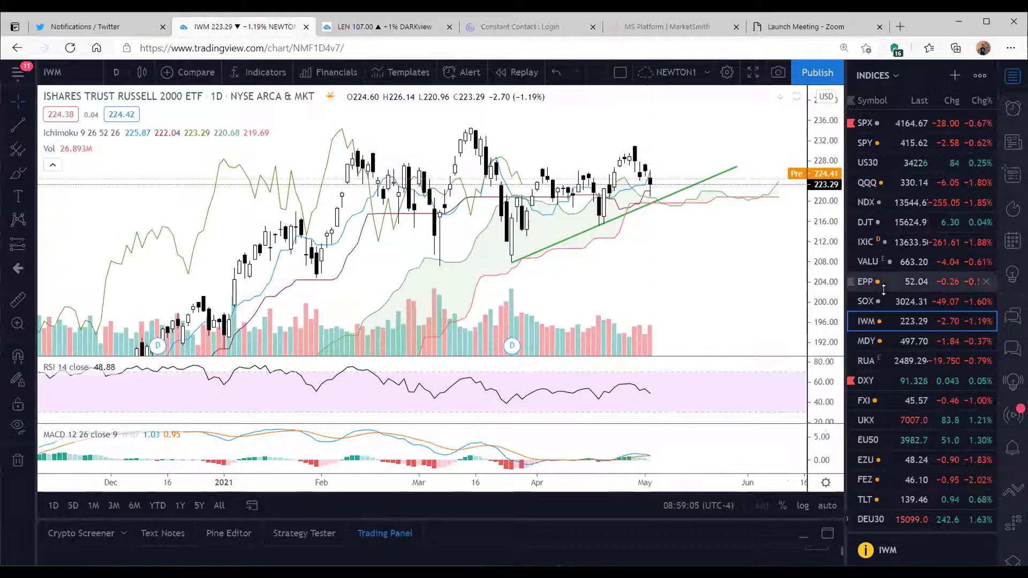
pyautogui.moveTo(818, 253); pyautogui.dragTo(818, 244)
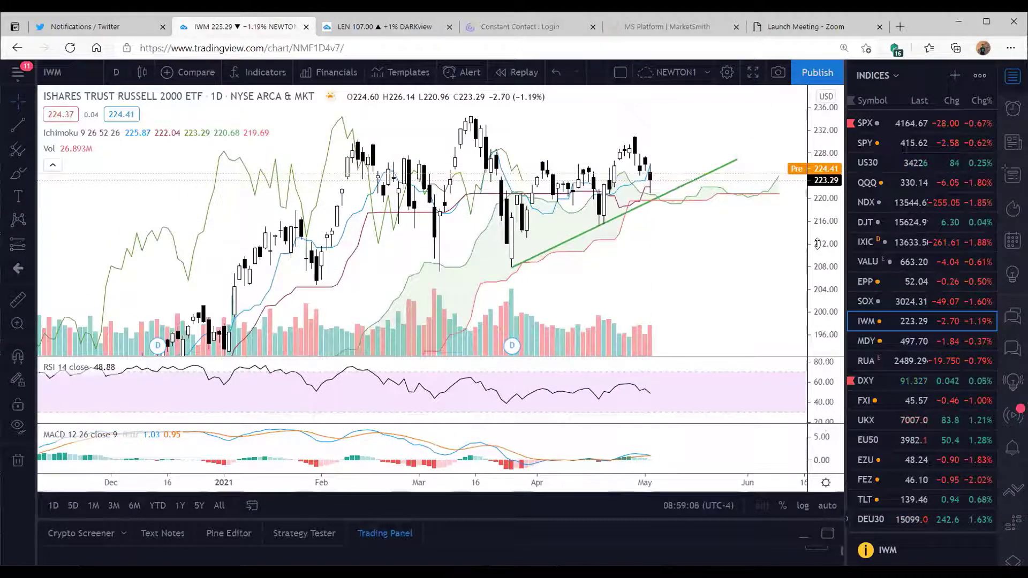